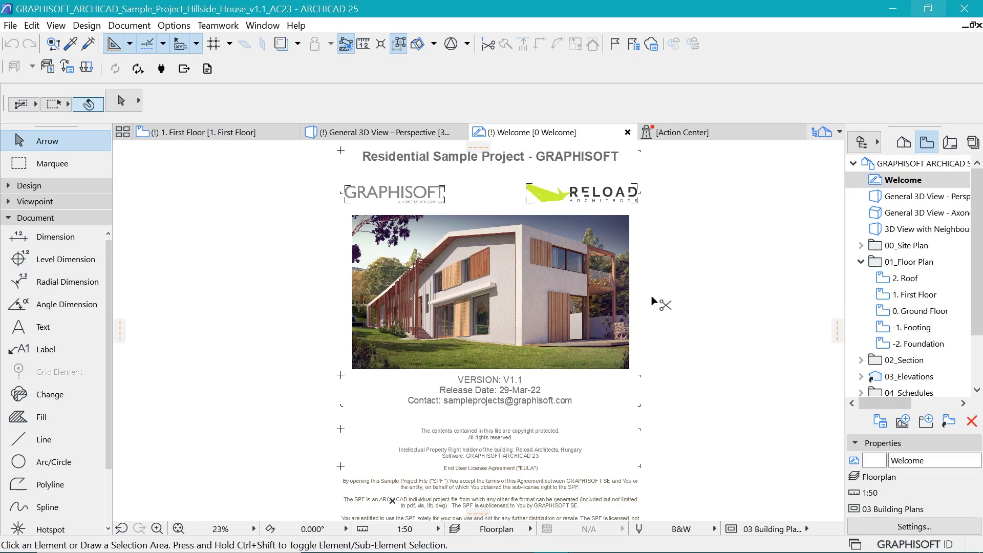
key(ctrl+l)
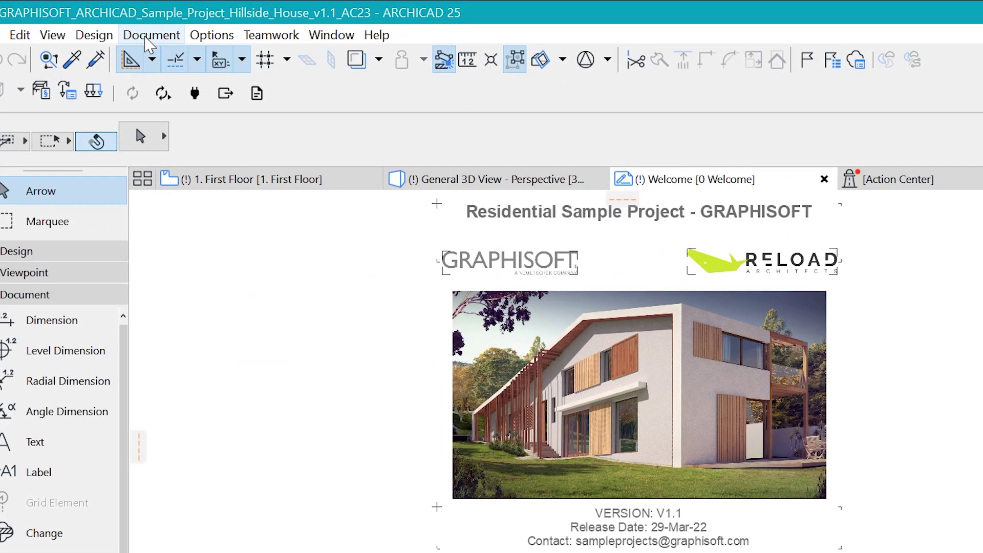
click(128, 28)
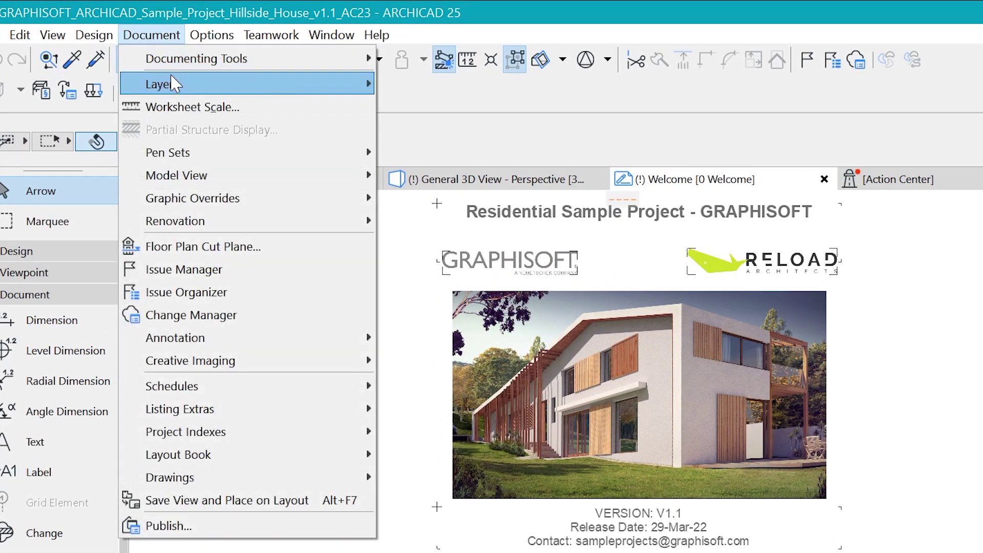
mouse_move(171, 82)
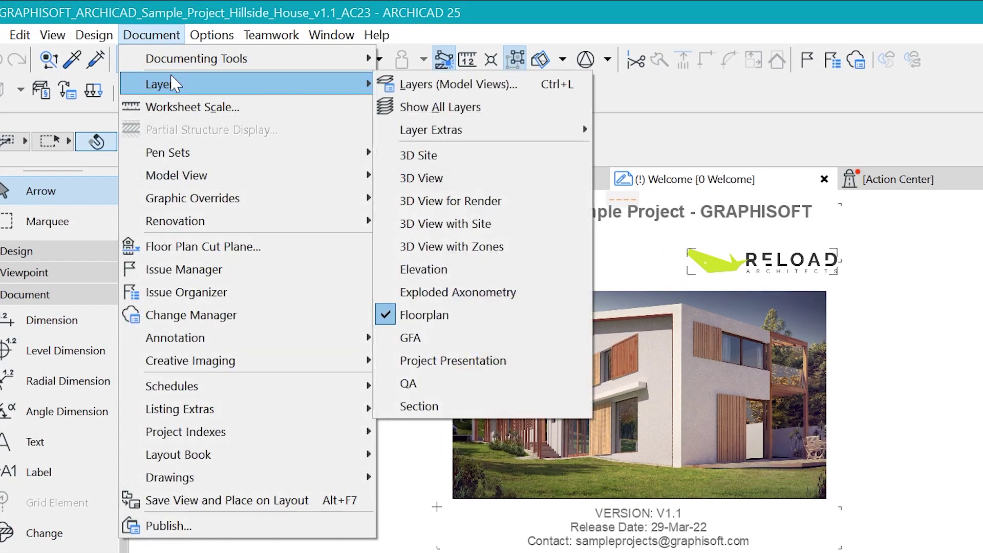
click(450, 86)
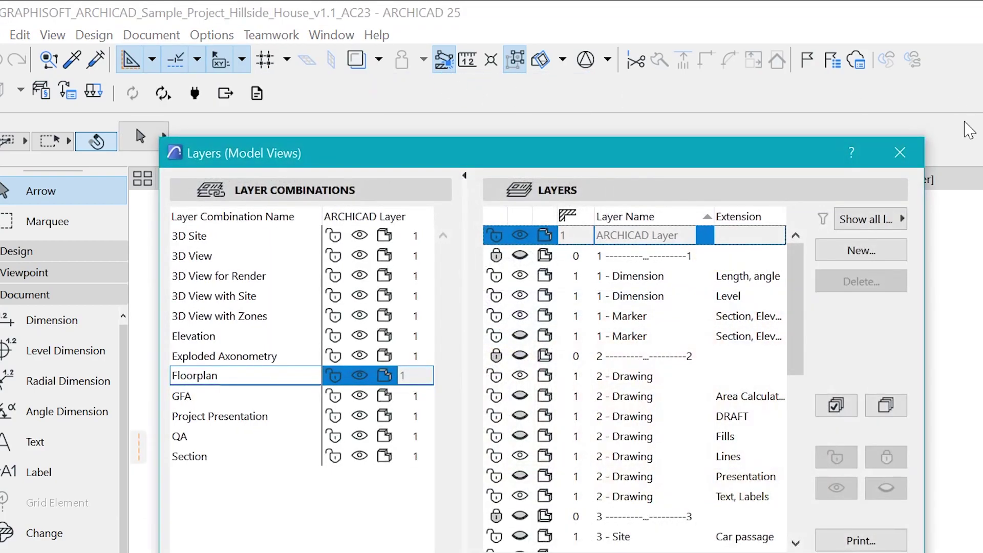
click(899, 153)
- Open the Layers (Model Views) settings and examine how the project's layers are numbered and grouped
click(213, 35)
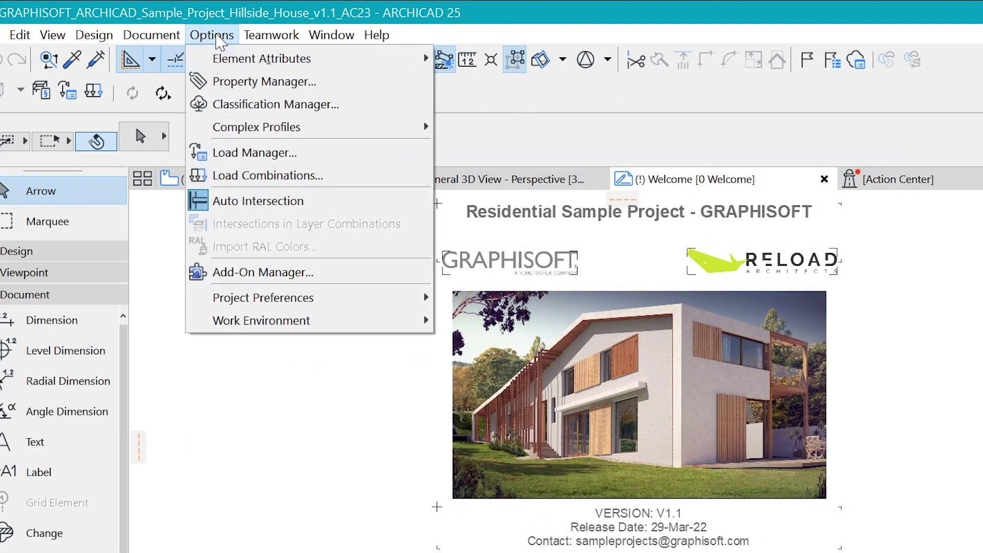
mouse_move(253, 62)
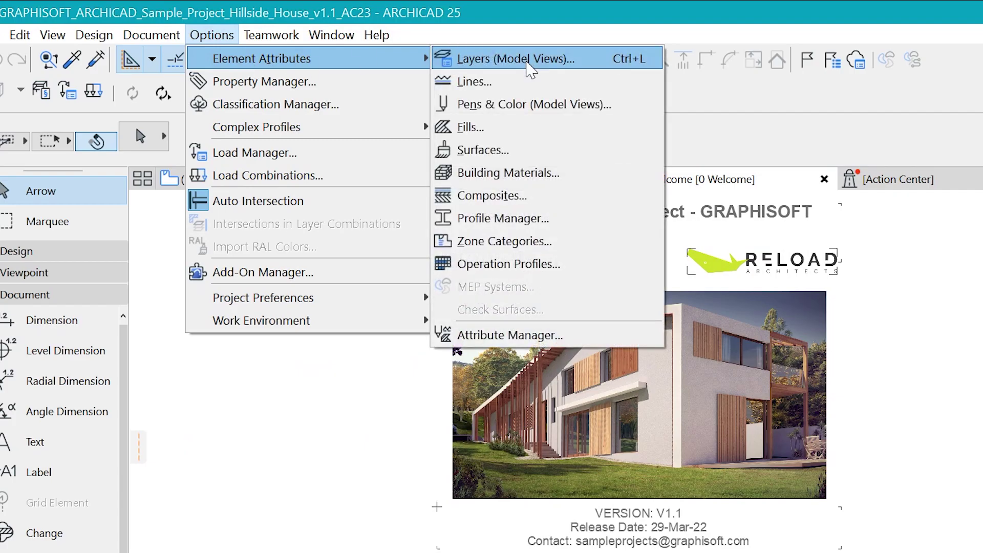
click(530, 69)
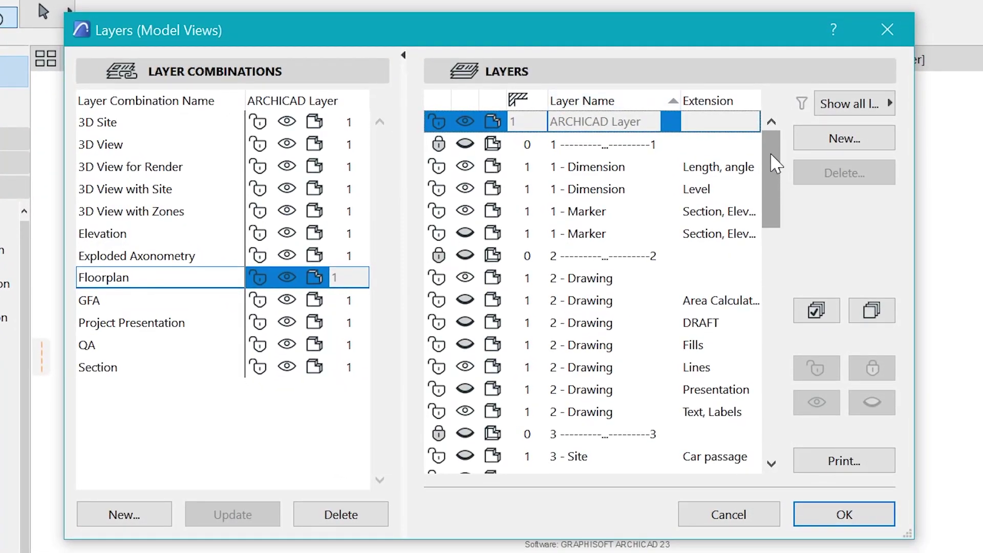
drag(770, 153, 768, 241)
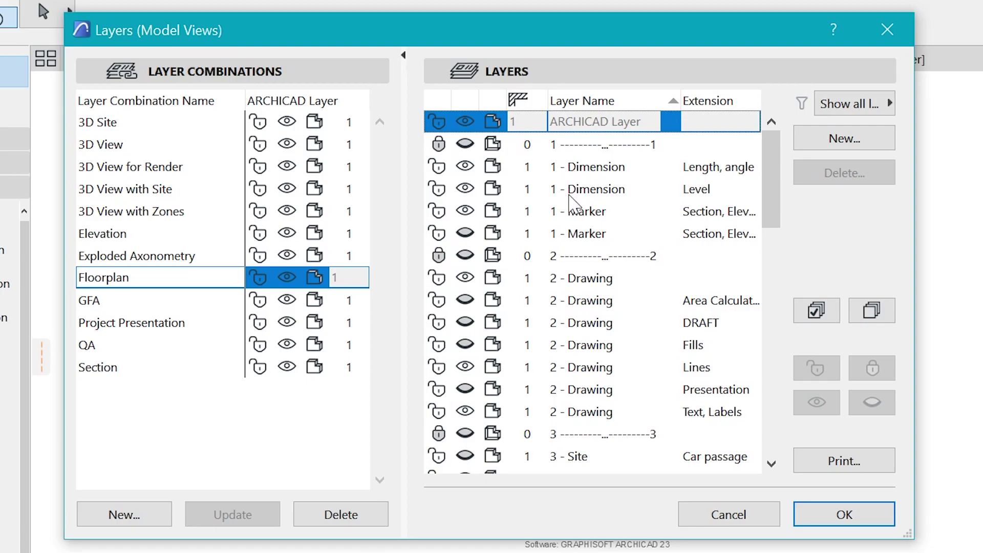
drag(771, 171, 777, 213)
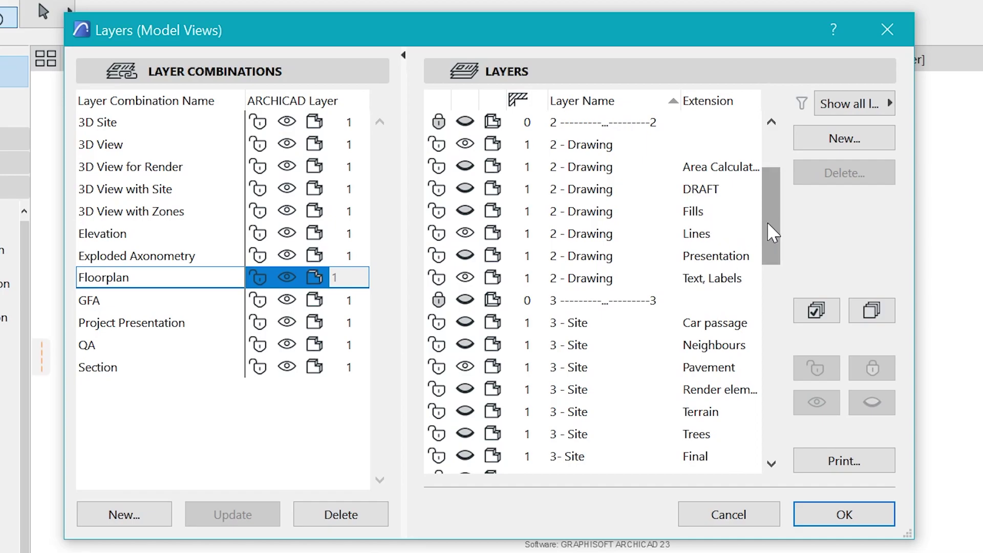
mouse_move(774, 231)
mouse_down()
mouse_move(777, 274)
mouse_move(773, 181)
mouse_up()
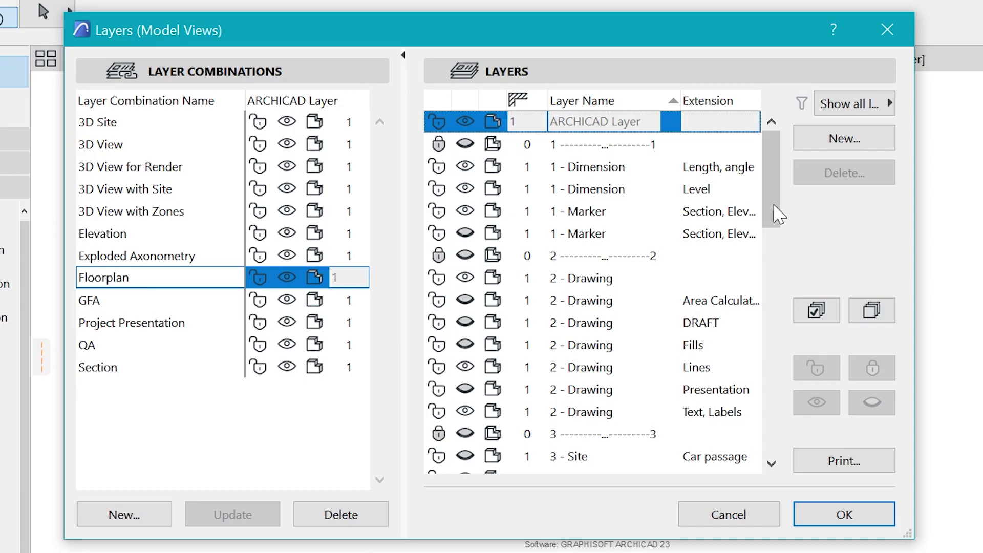
mouse_move(770, 180)
mouse_down()
mouse_move(777, 427)
mouse_move(767, 201)
mouse_move(774, 177)
mouse_up()
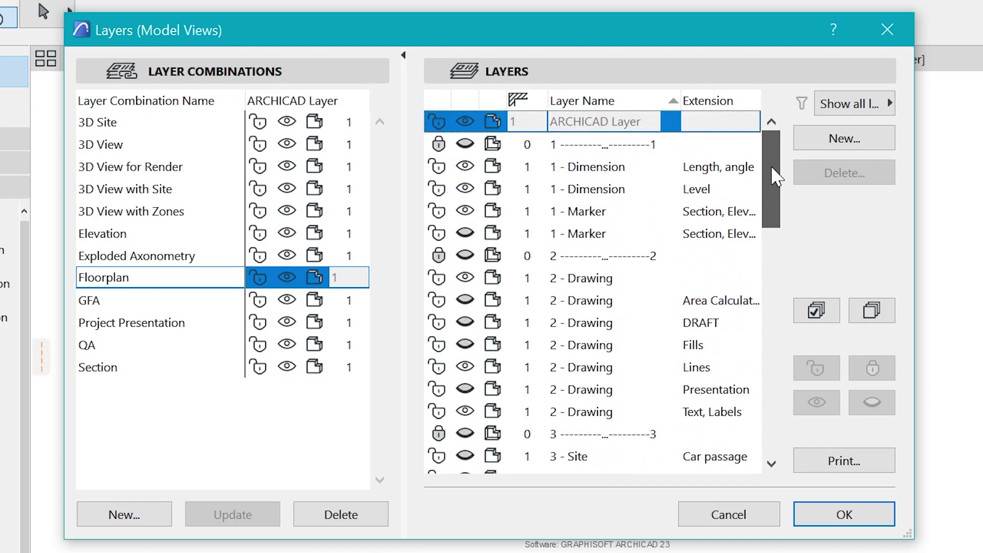
- Compare layer visibility in the 3D Site, 3D View, 3D View with Site and Exploded Axonometry layer combinations
click(113, 126)
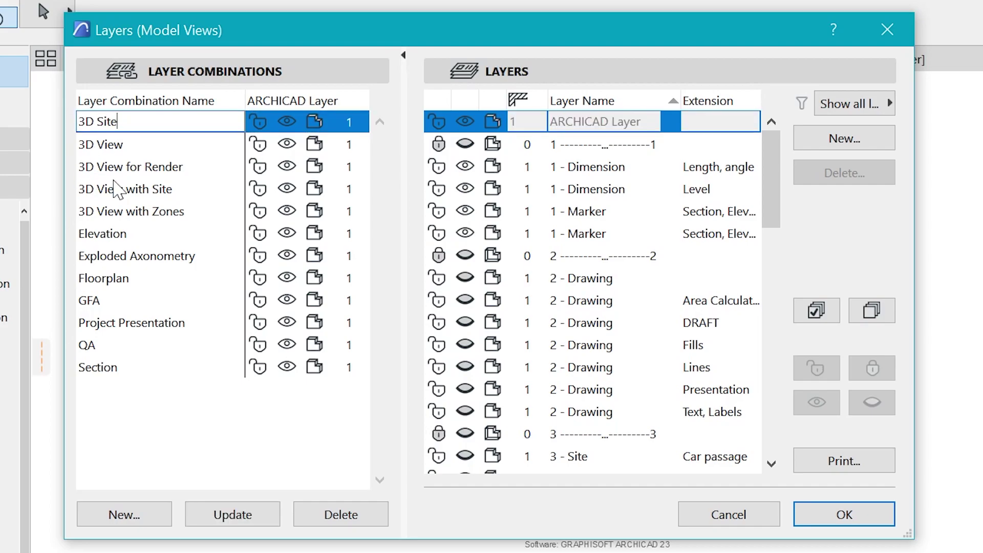
click(127, 146)
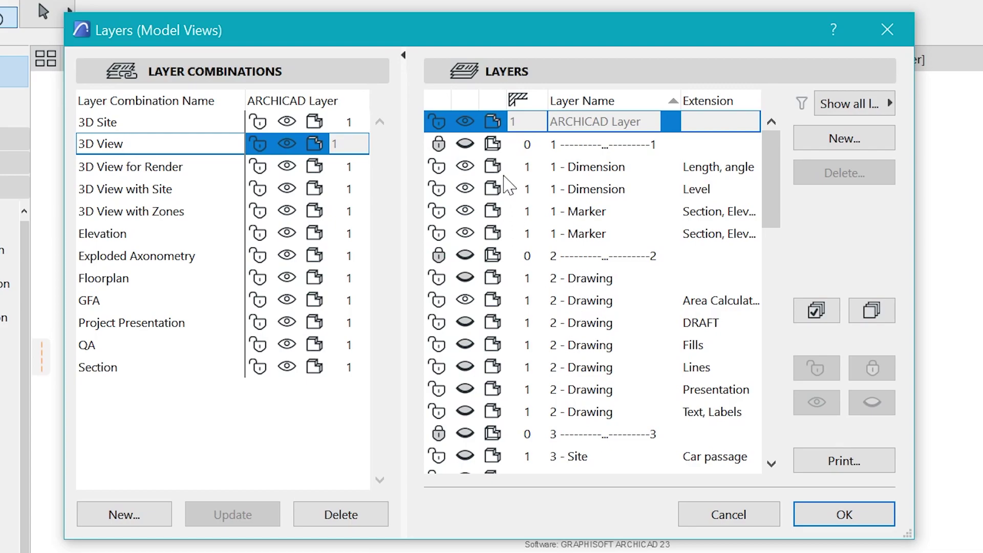
click(159, 189)
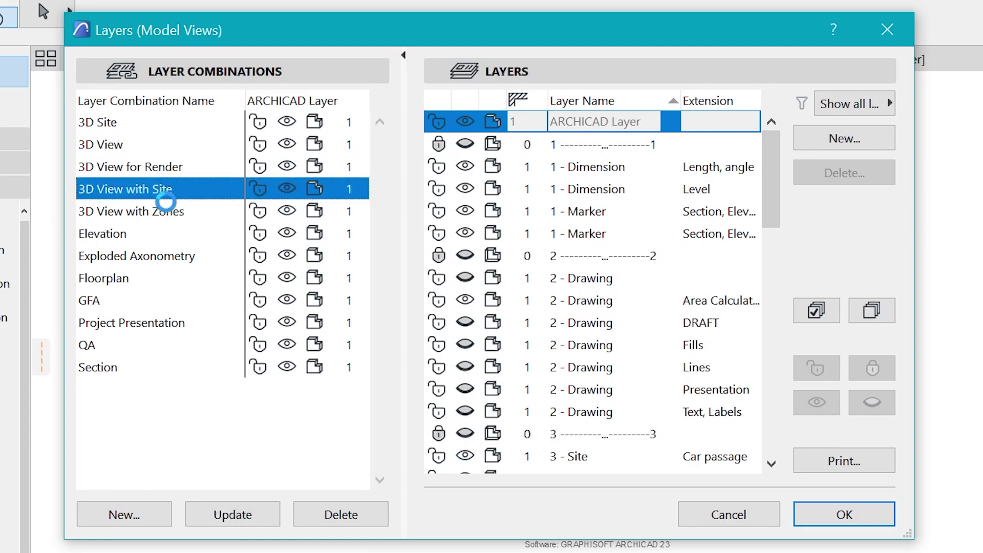
click(91, 256)
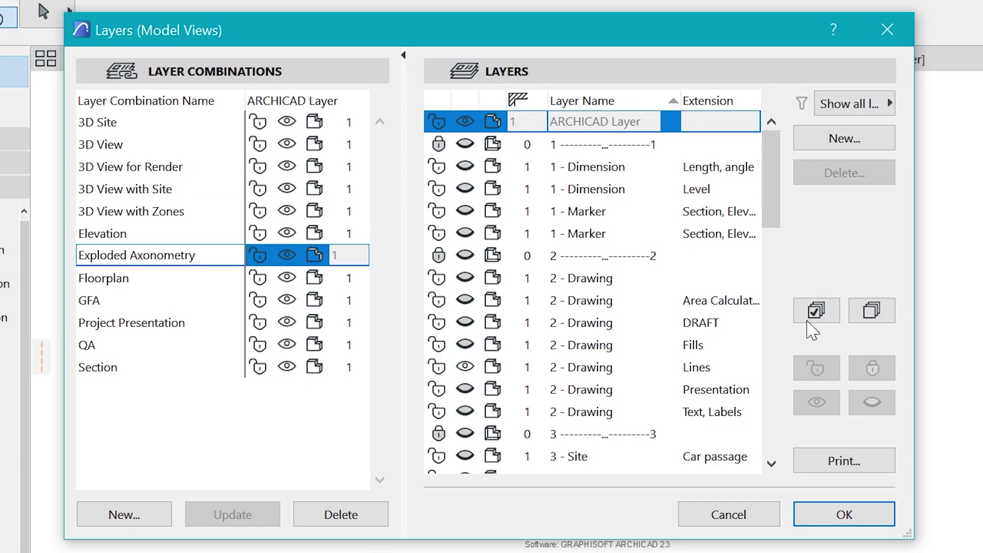
drag(766, 161, 789, 165)
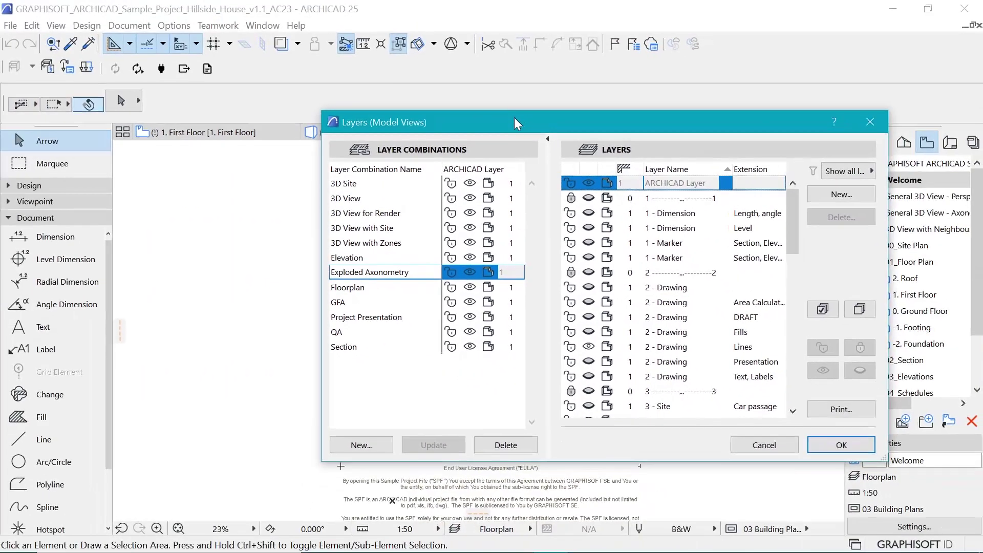
mouse_move(789, 216)
mouse_down()
mouse_move(800, 380)
mouse_move(807, 219)
mouse_up()
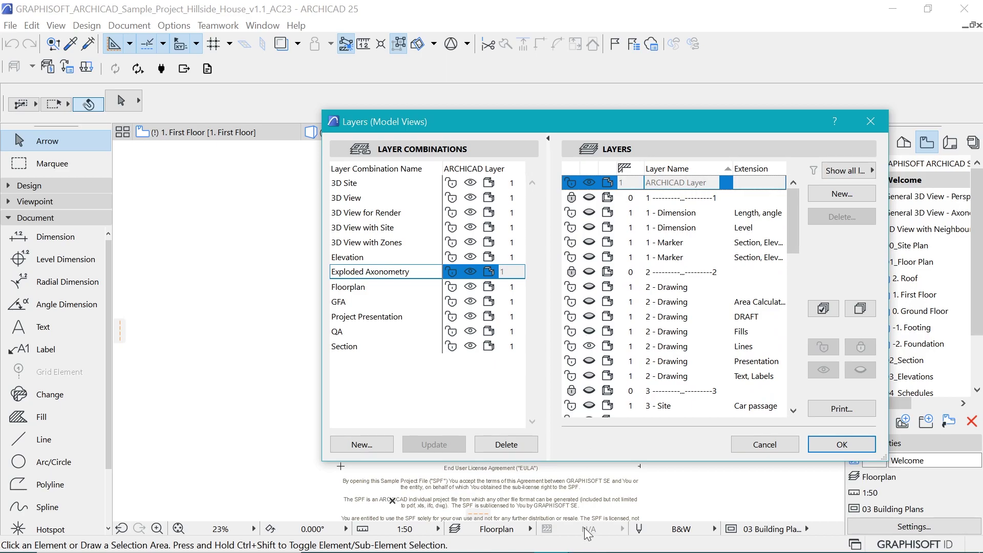
- Switch to the residential project, examine its aerial perspective from another side, and return to the Hillside House project
mouse_move(543, 526)
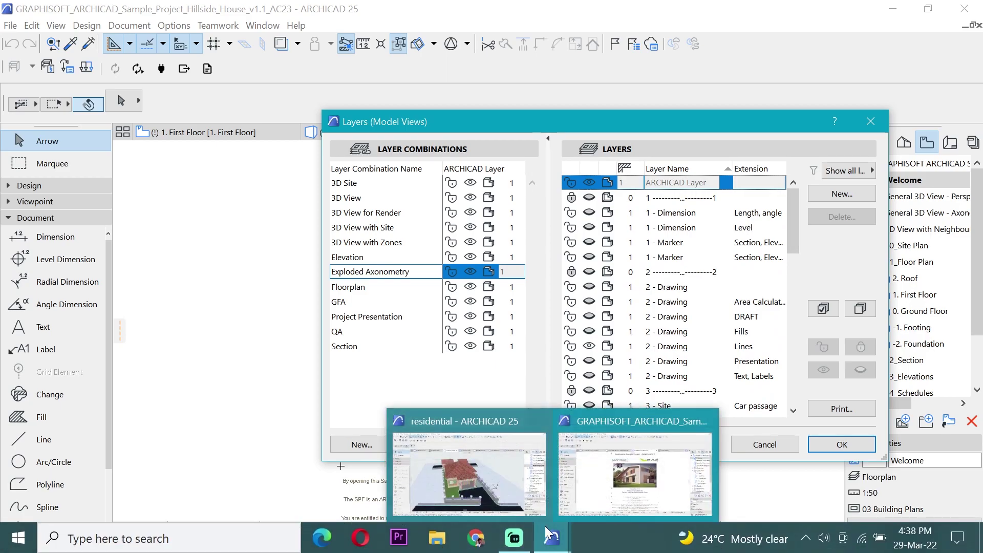
click(533, 477)
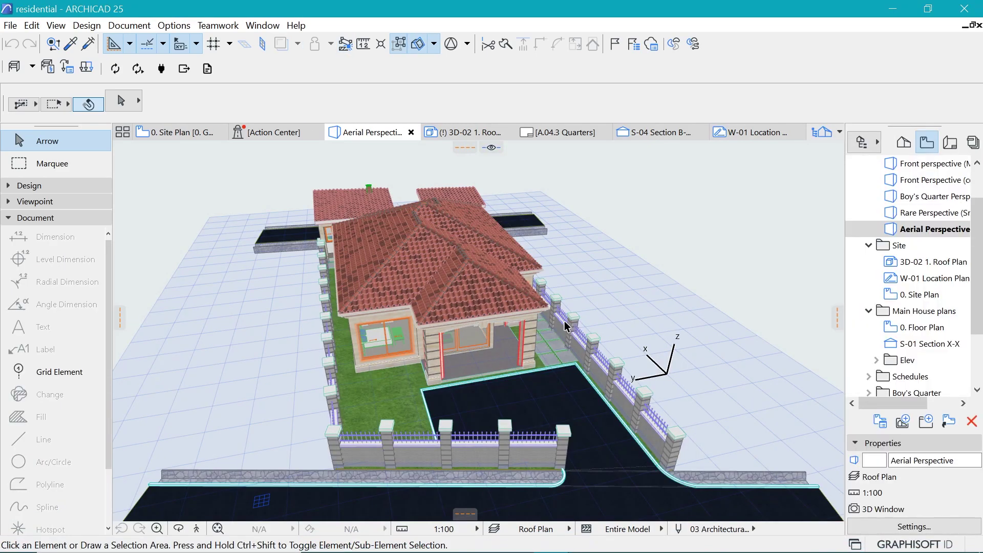
key(o)
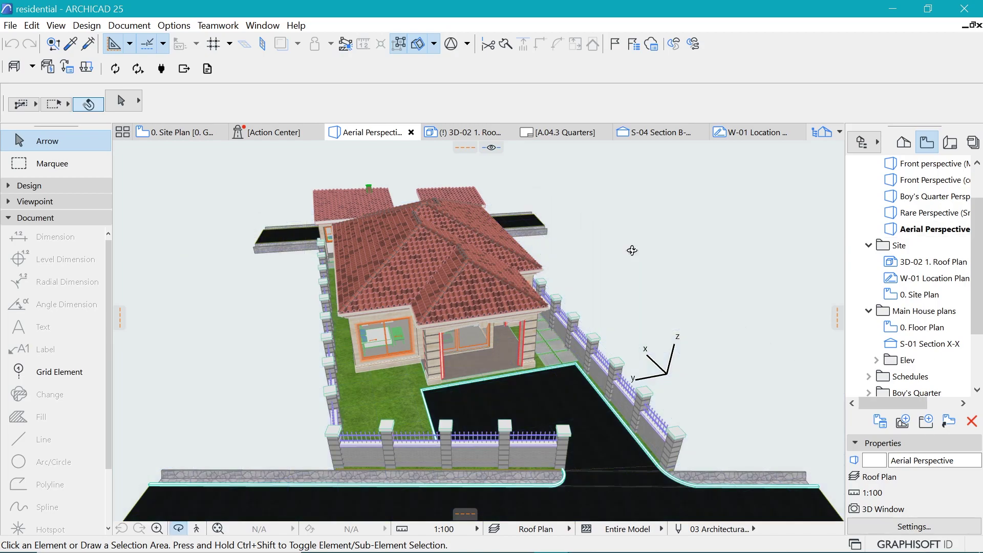
drag(631, 251, 401, 215)
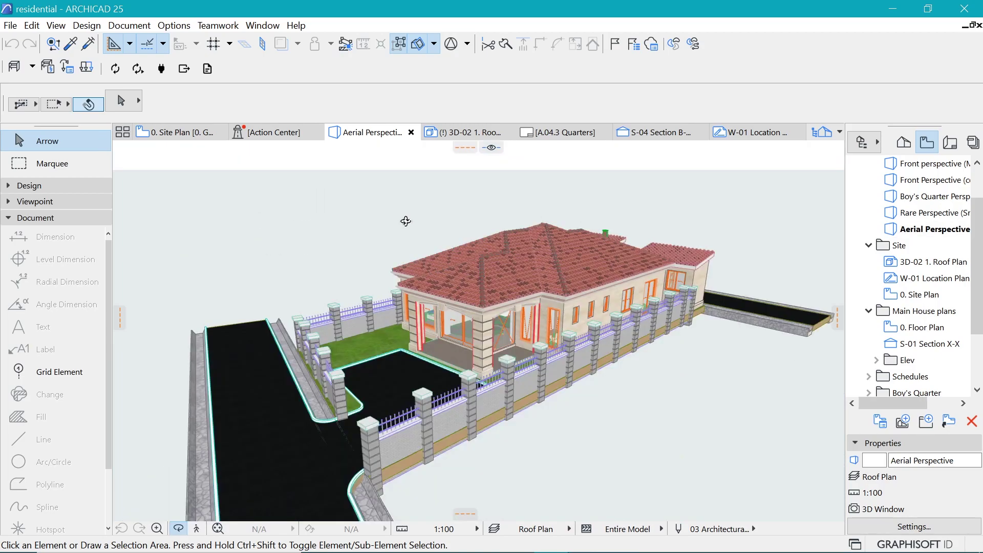
key(alt+Tab)
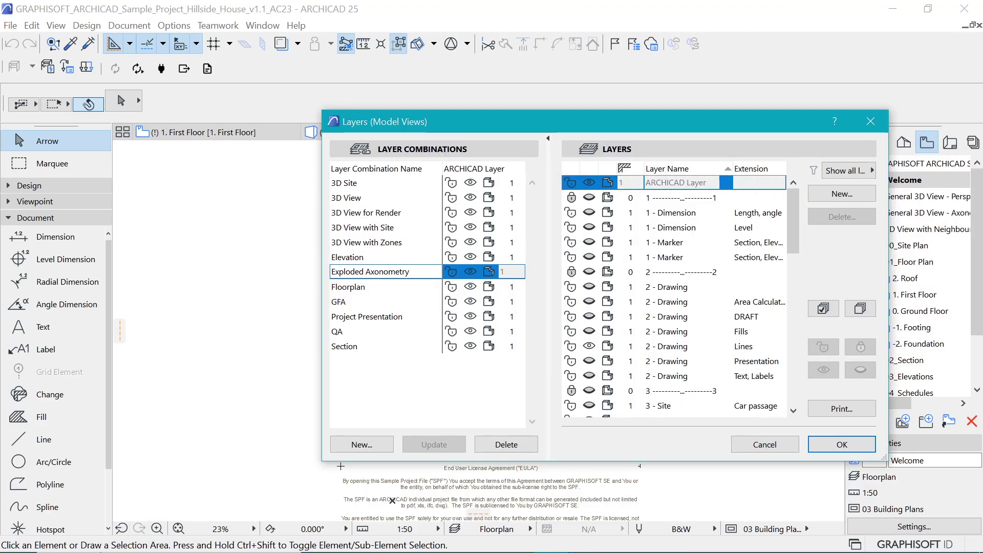
- Open Sticky Notes and place the layer-planning note beside the visible layers list
click(117, 546)
text(sti)
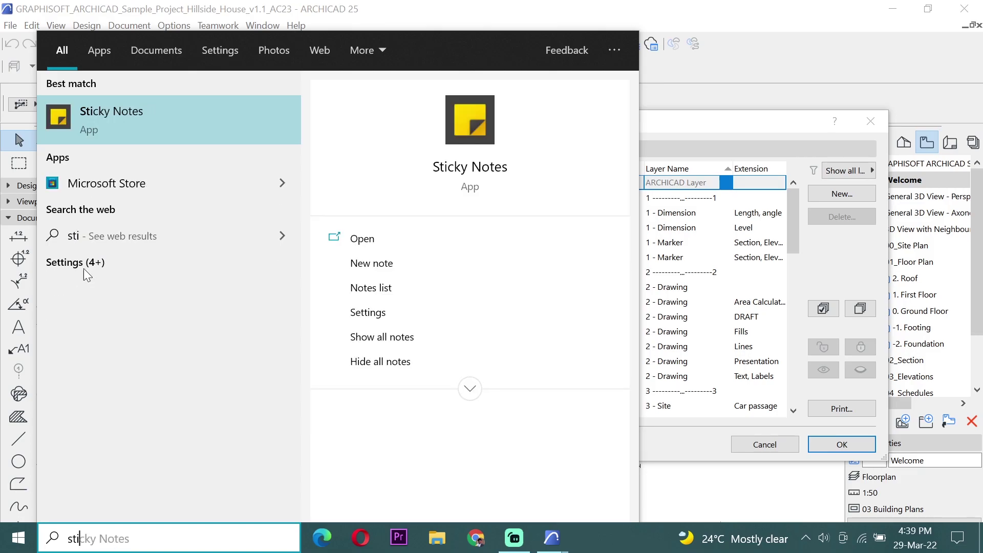
click(137, 124)
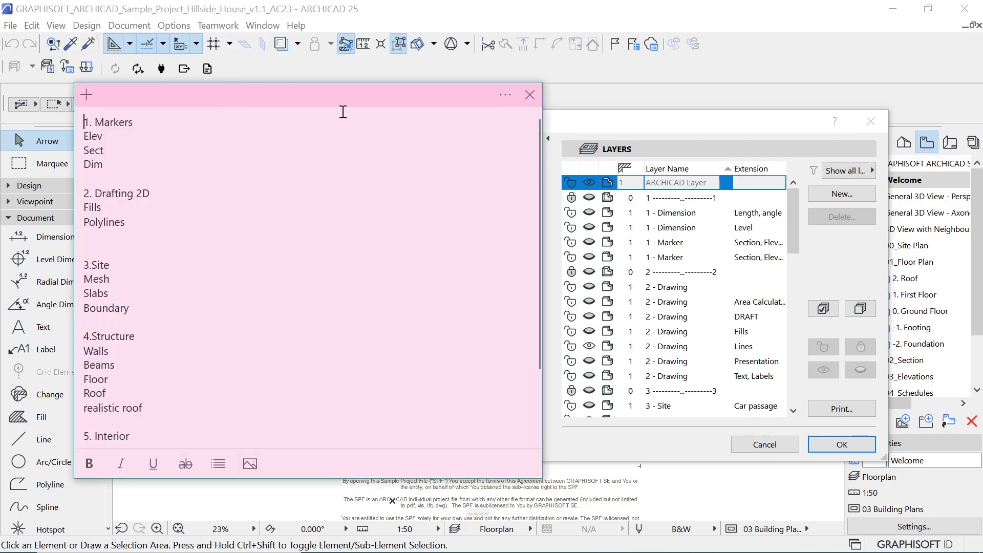
drag(323, 103, 296, 118)
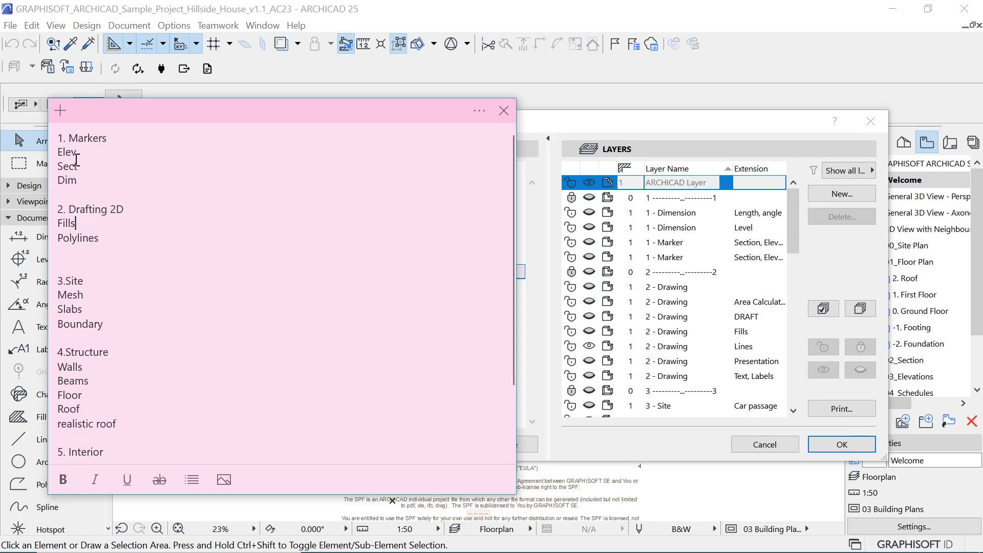
- Review the note's layer groups from Markers through SEO operators, and check them against the residential project
click(69, 139)
click(78, 182)
click(70, 209)
scroll(182, 297, down, 2)
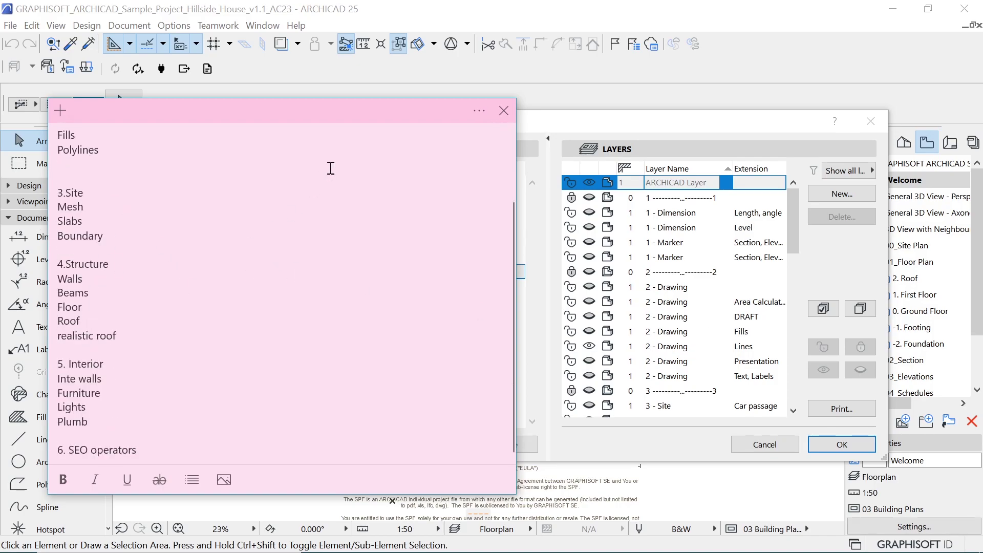
drag(343, 111, 359, 125)
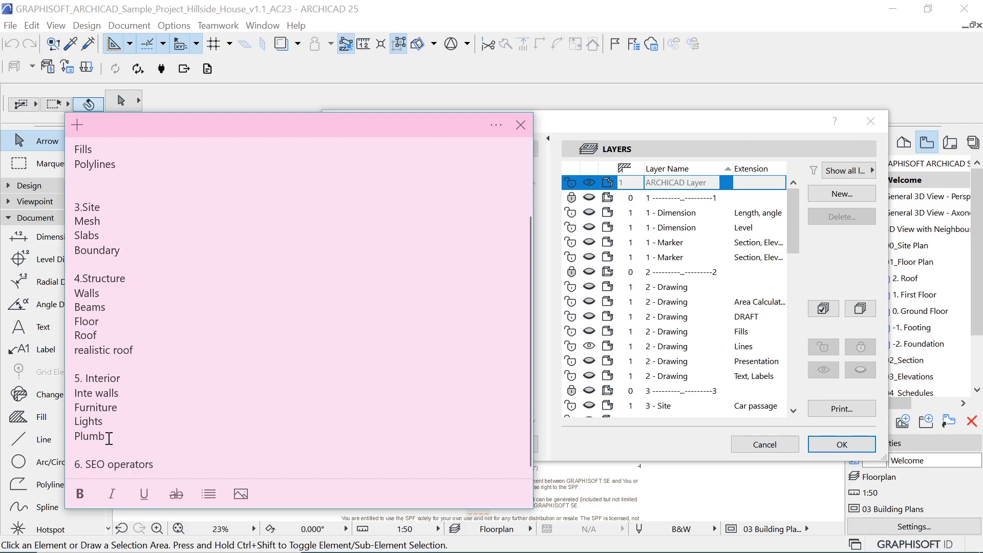
scroll(123, 420, up, 2)
scroll(103, 246, down, 2)
scroll(107, 241, up, 2)
scroll(105, 224, down, 2)
mouse_move(477, 547)
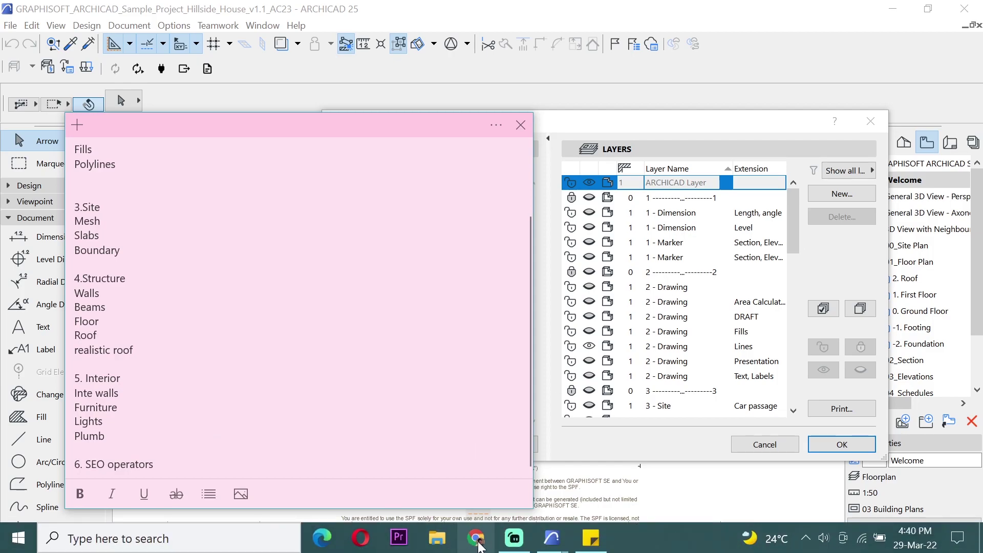
mouse_move(551, 538)
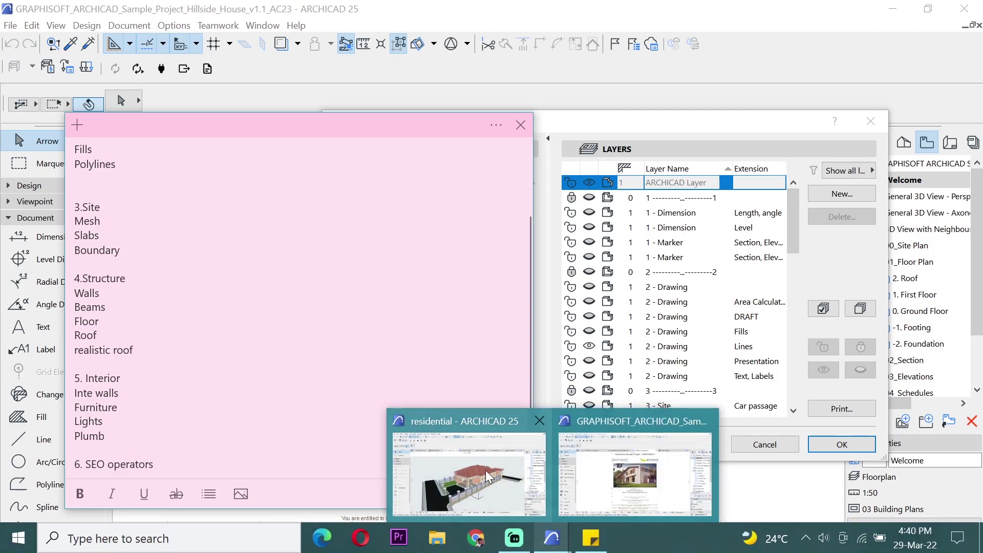
click(485, 470)
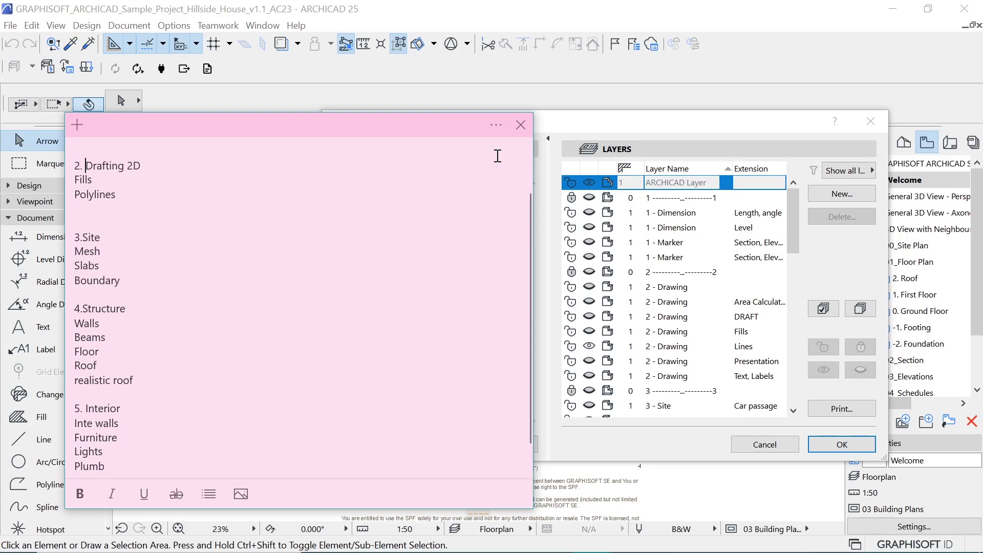
- Add a "6.Block2 Quarters" group below the Interior group in the note, listing walls, furniture and roof
scroll(148, 448, down, 1)
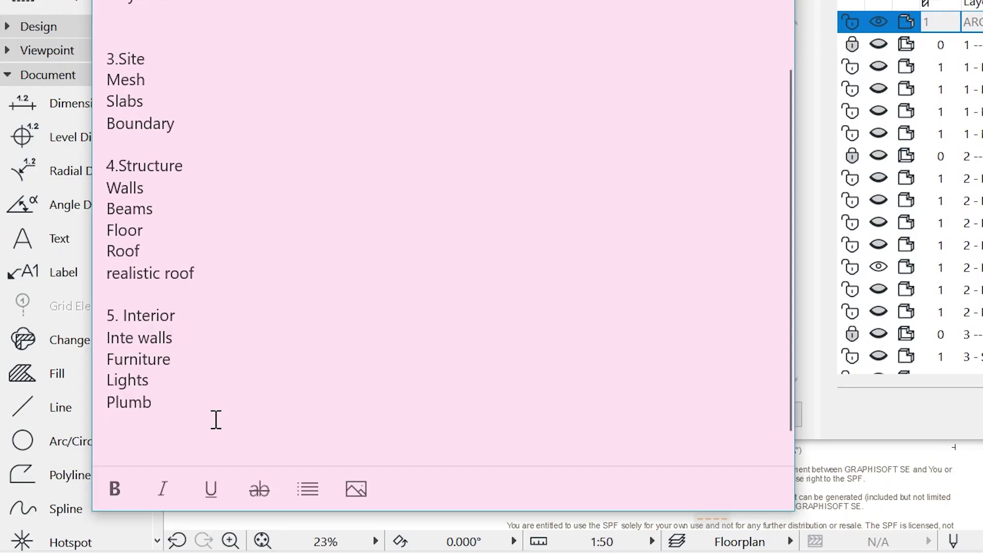
key(Return)
text(6.Block2 Q)
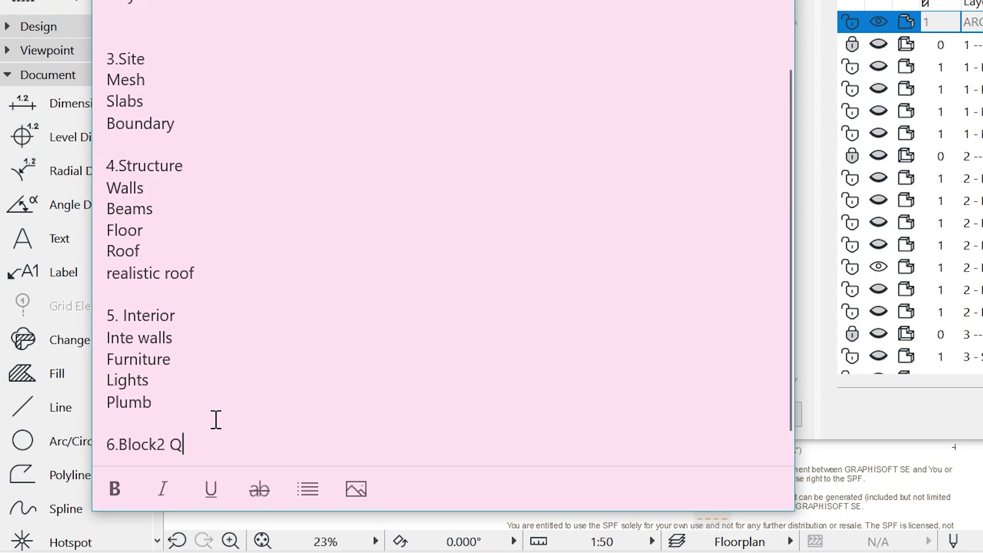
text(uarters)
key(Return)
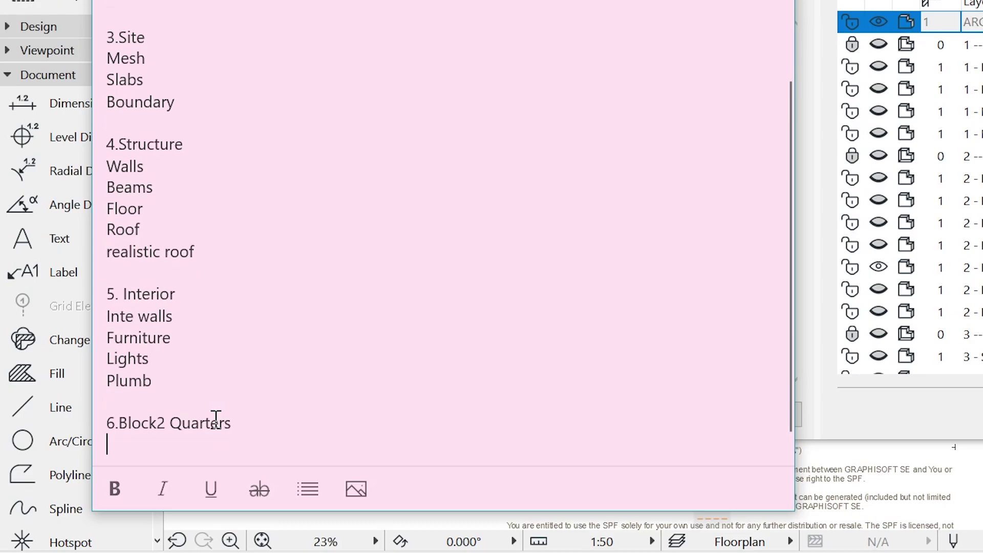
text(walls)
key(Return)
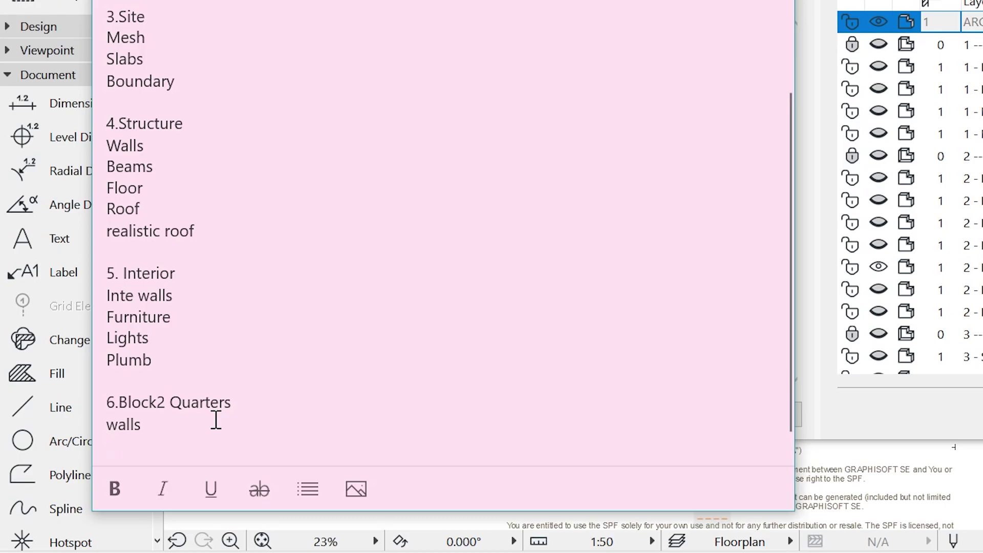
text(furniture)
key(Return)
text(roof)
key(Return)
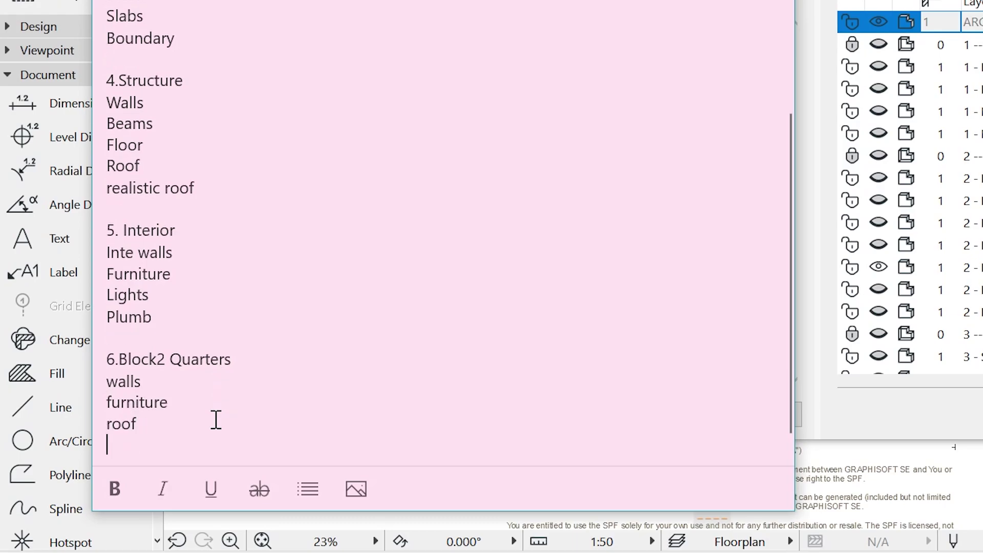
- Add slabs to the end of the "6.Block2 Quarters" group in the note and leave a blank line below it
text(slabs)
key(Return)
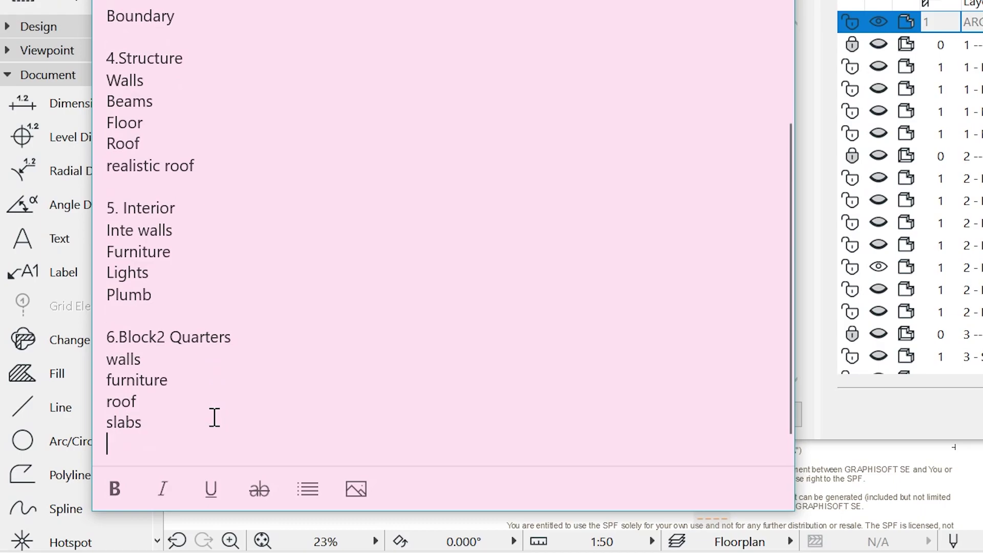
key(Return)
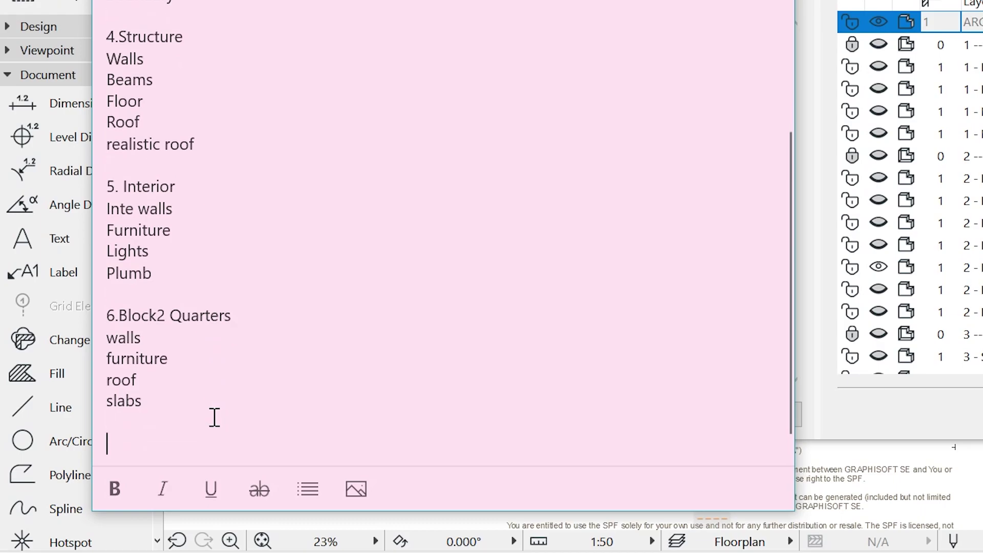
- Add a "7. Block 3" group to the note, listing walls, slabs, roof and furniture
text(7. Block 3)
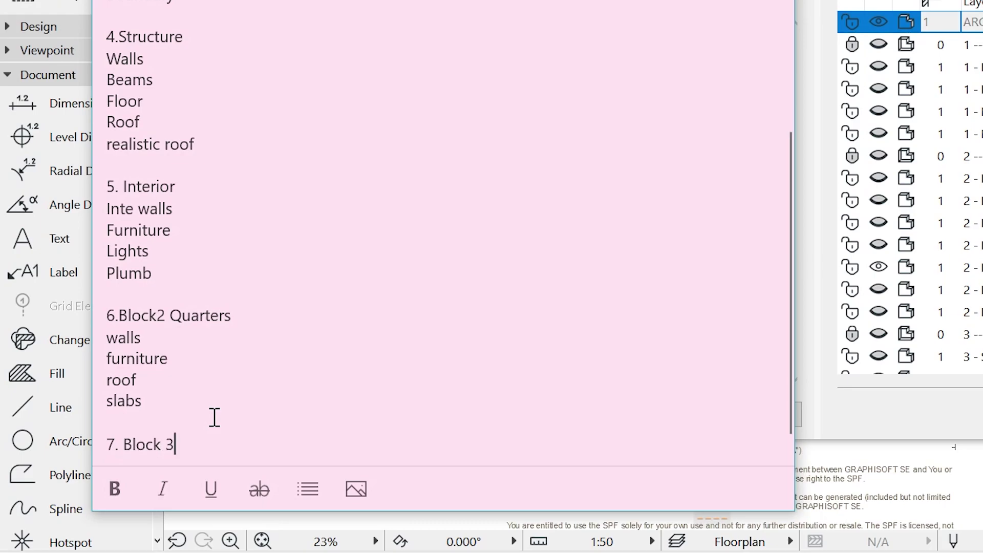
key(Return)
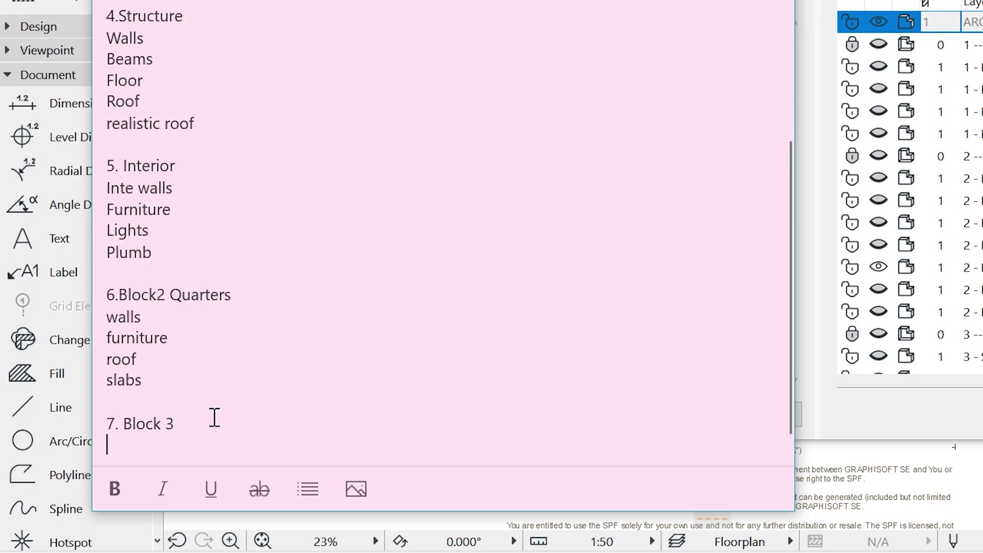
text(walls)
key(Return)
text(slabs)
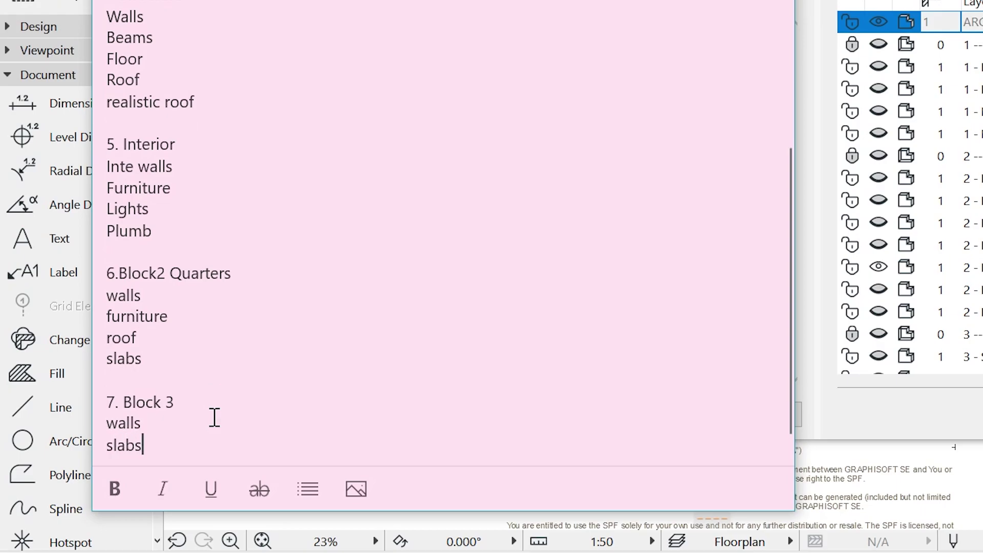
key(Return)
text(roof)
key(Return)
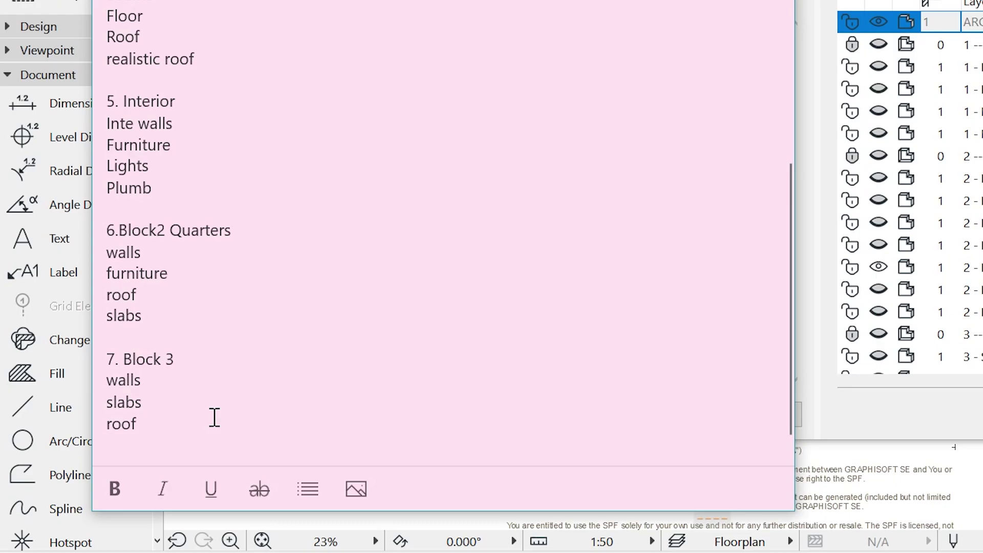
text(furniture)
- Review the note's layer groups from Markers through Block 3 and compare them with the Hillside House layers and layer combinations
scroll(285, 279, up, 7)
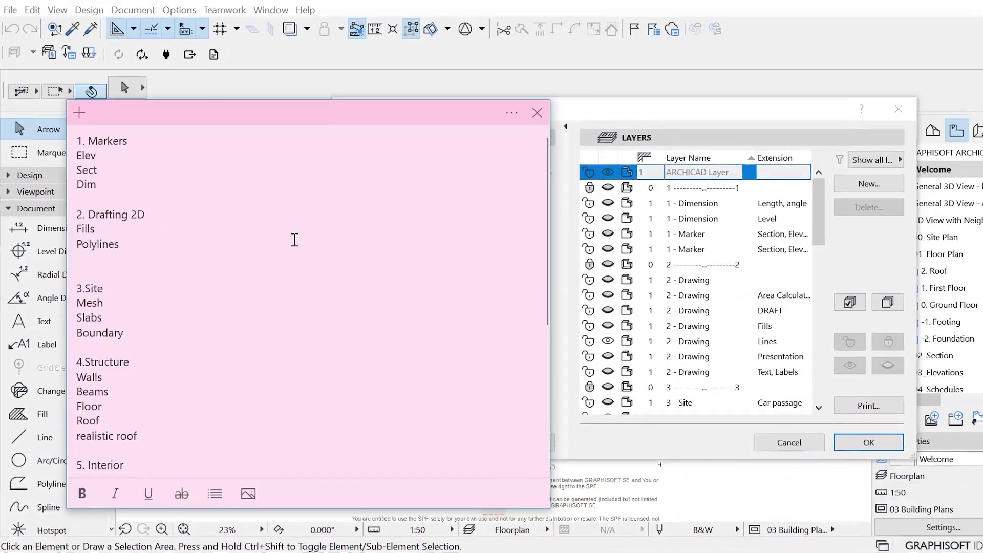
scroll(325, 138, down, 5)
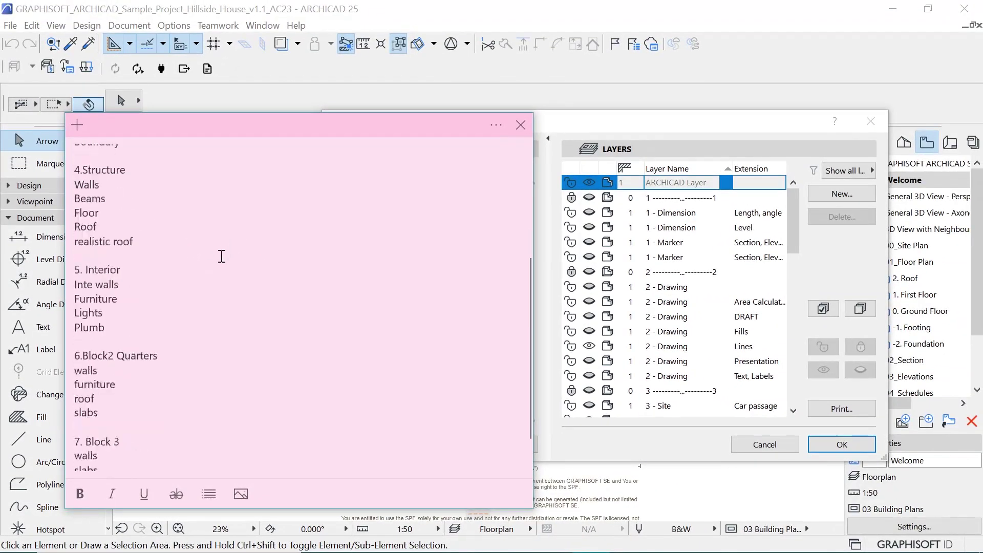
scroll(181, 256, down, 2)
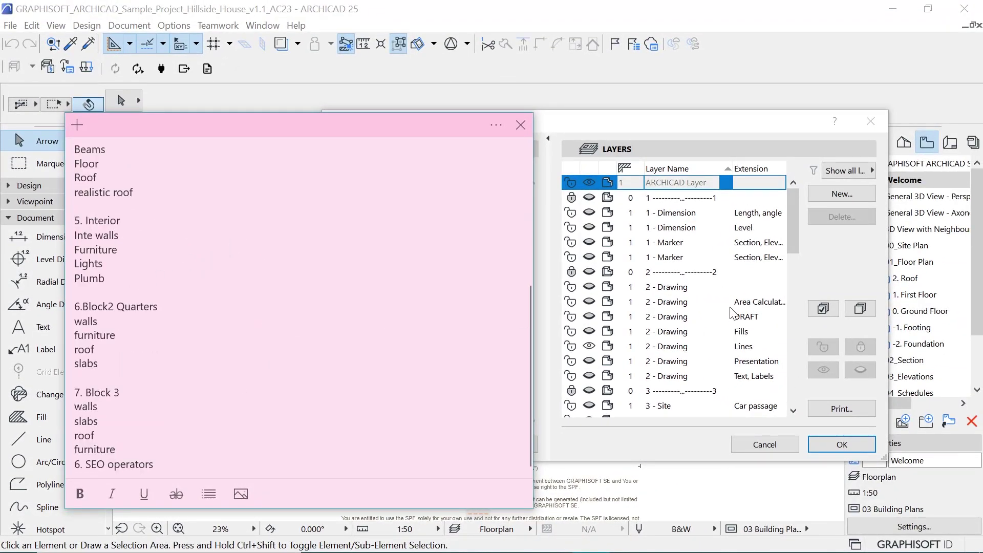
drag(202, 125, 124, 204)
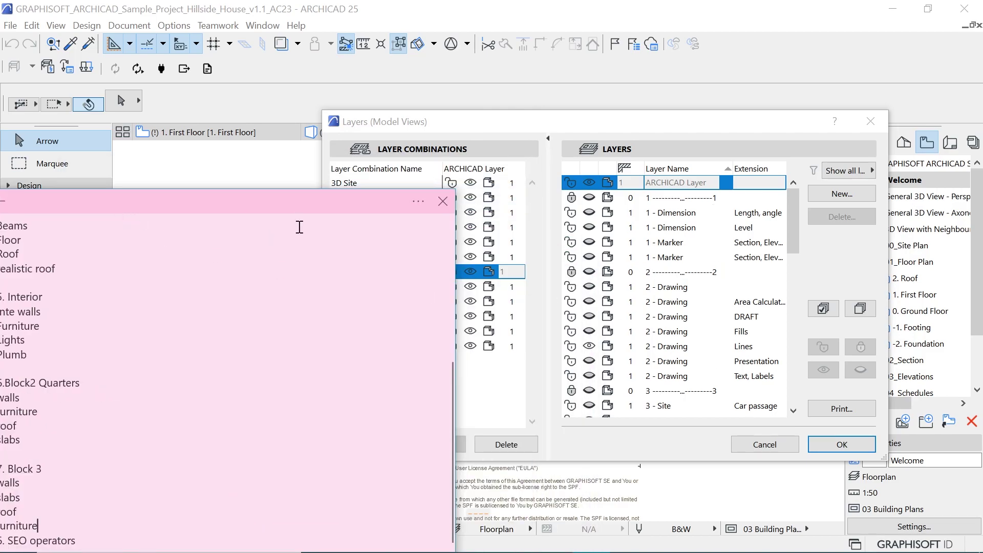
drag(276, 206, 361, 125)
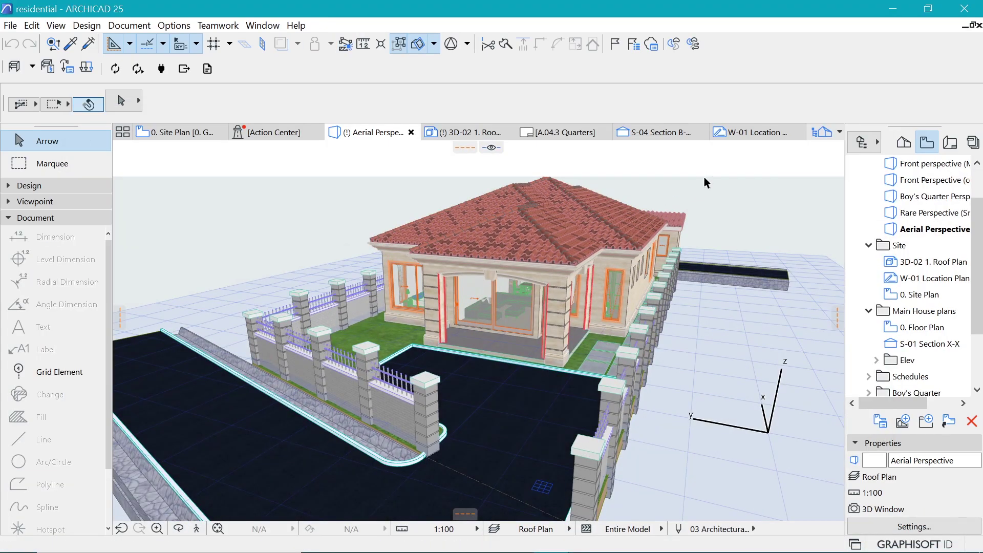
- Open the residential project's layer settings, look through its layers, and delete all layer combinations from 01 Site to Roof Plan
key(ctrl+l)
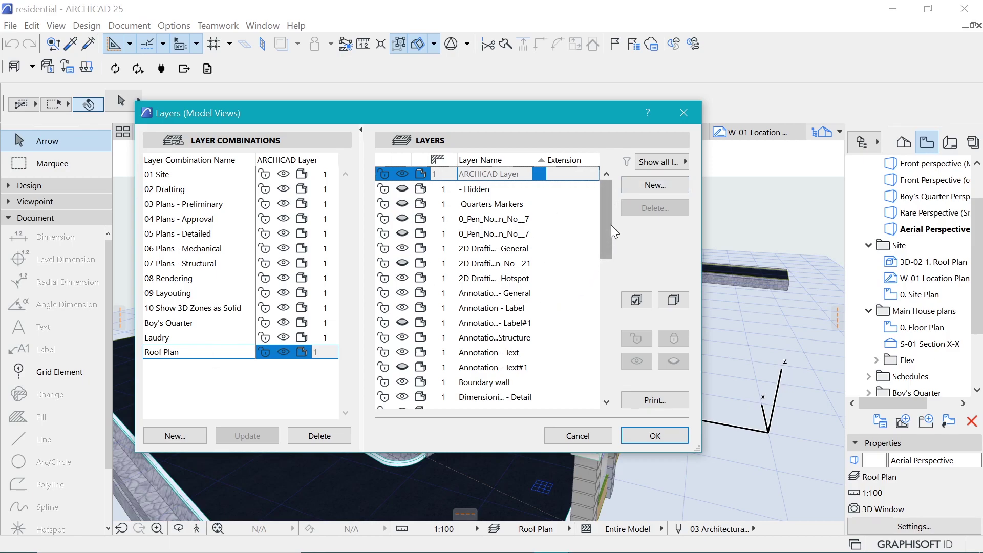
mouse_move(610, 224)
mouse_down()
mouse_move(613, 408)
mouse_move(610, 180)
mouse_move(626, 380)
mouse_up()
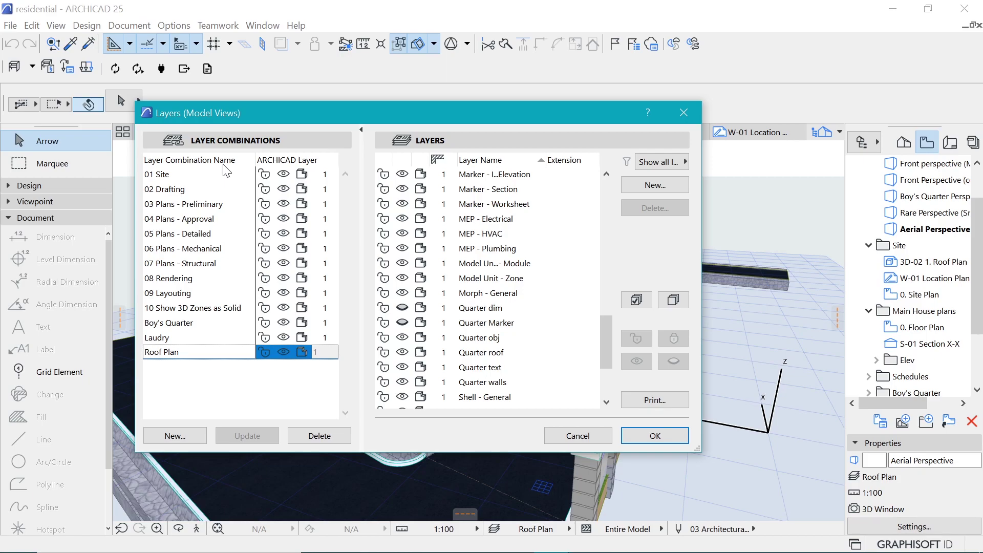
shift+click(215, 174)
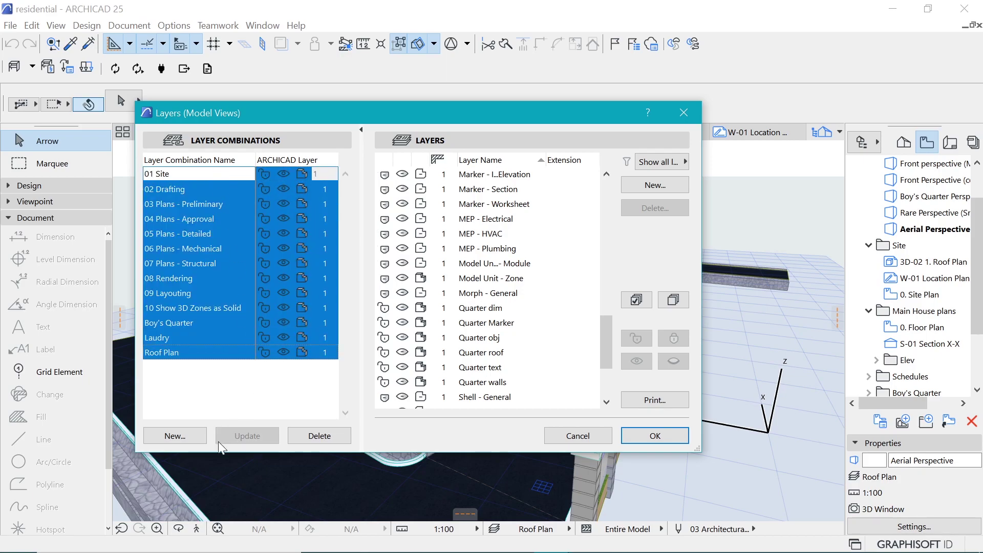
click(318, 436)
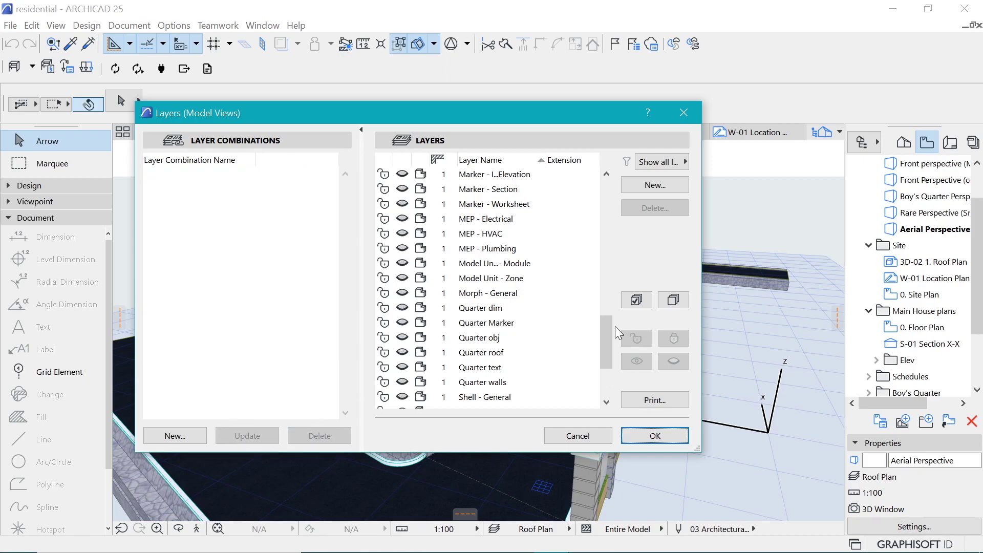
- Delete all existing layers except the ARCHICAD Layer, move their elements onto it, and apply the layer settings
drag(609, 327, 613, 383)
click(539, 398)
scroll(512, 275, up, 8)
scroll(558, 275, up, 8)
key(ctrl+a)
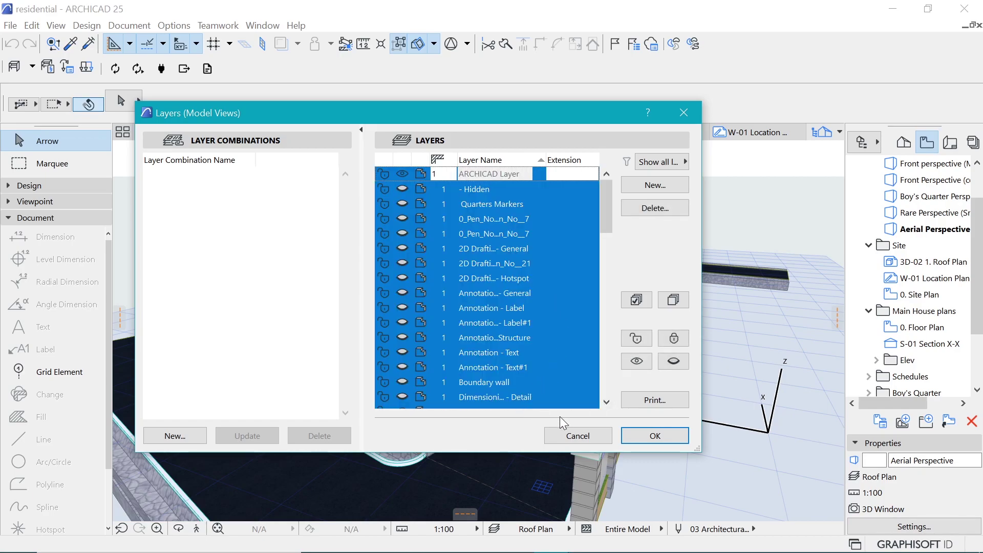
click(655, 208)
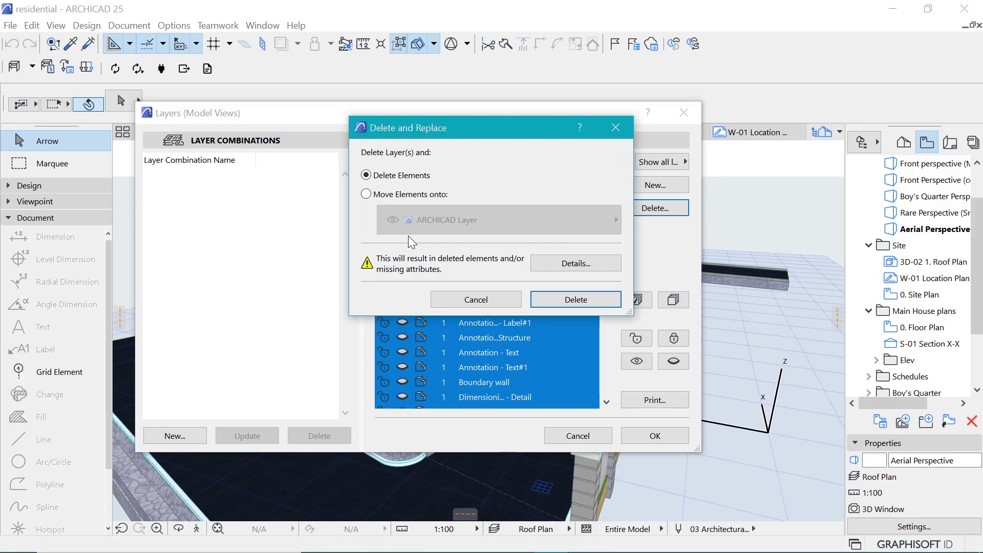
click(368, 194)
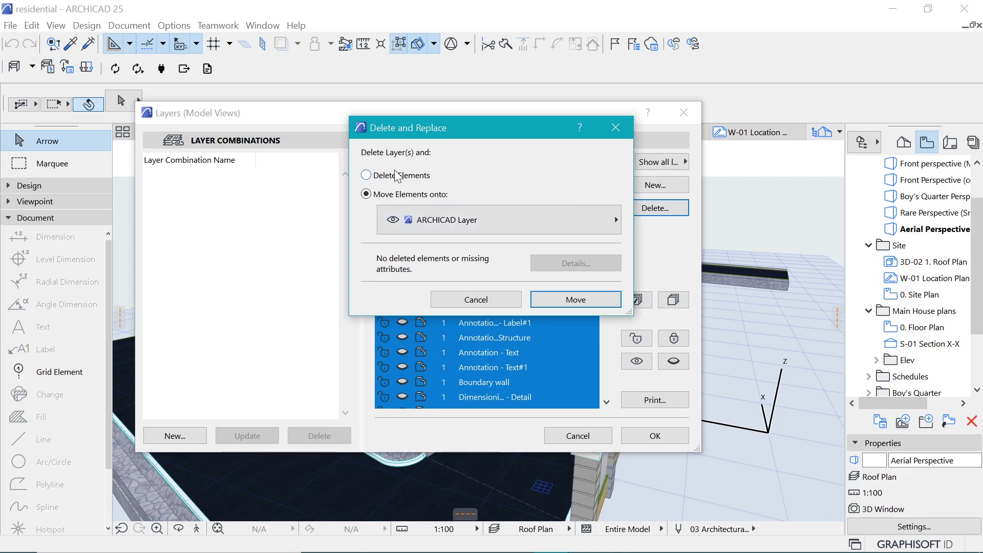
click(577, 301)
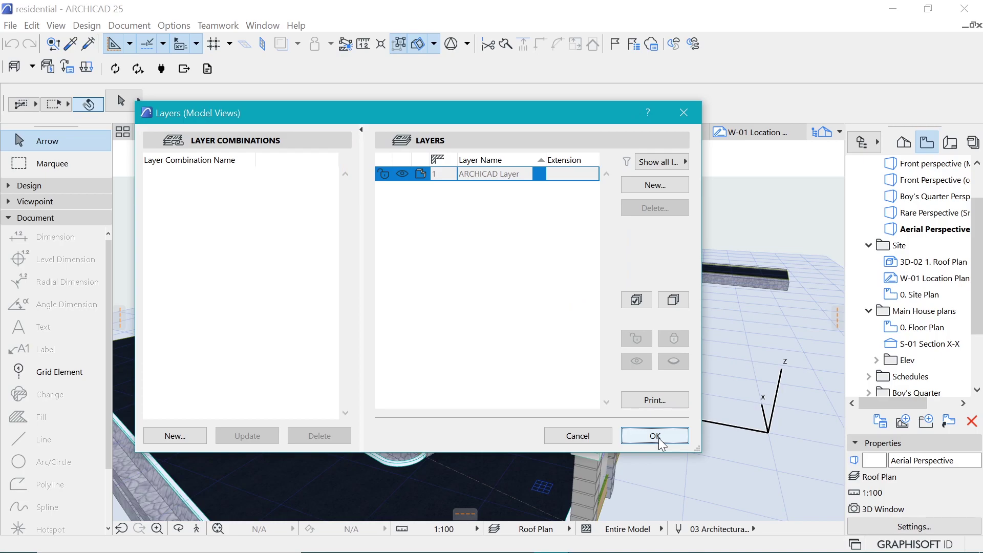
click(655, 437)
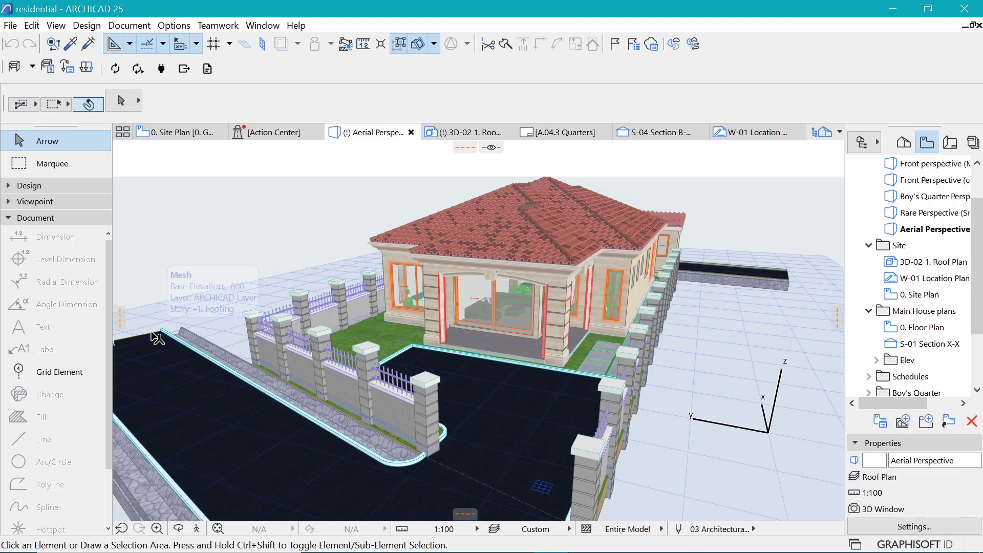
- Select the dark road mesh to check its layer assignment, deselect it, and inspect the model from another angle
click(152, 332)
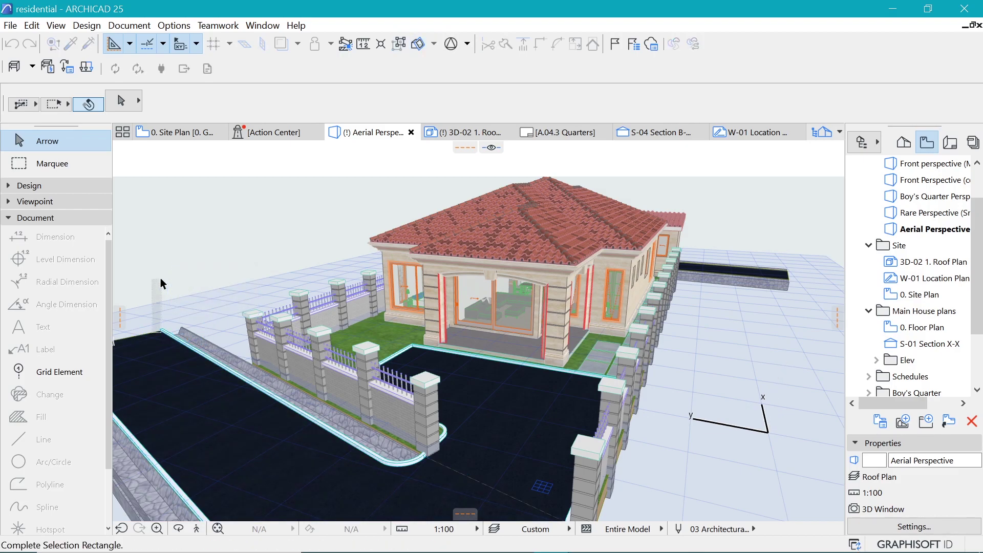
click(189, 178)
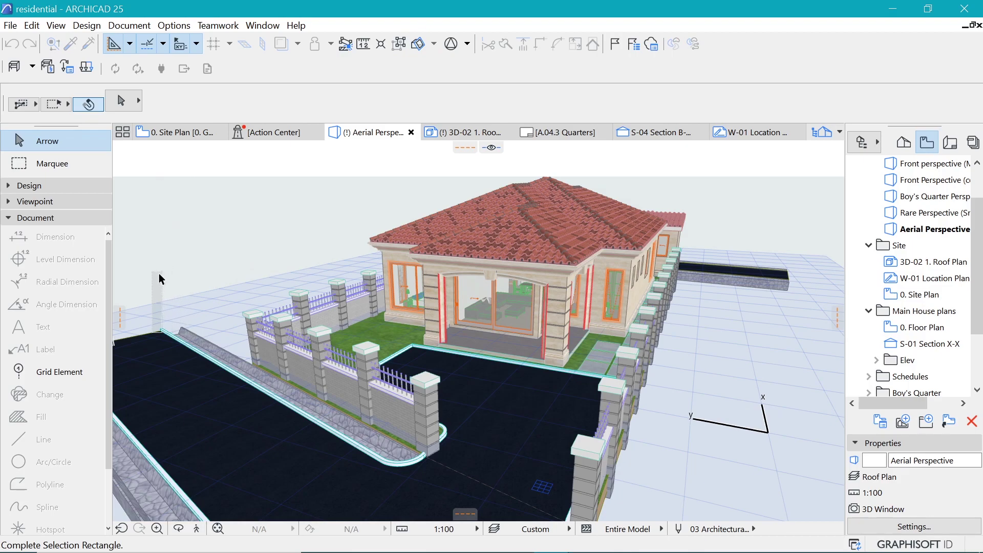
click(144, 331)
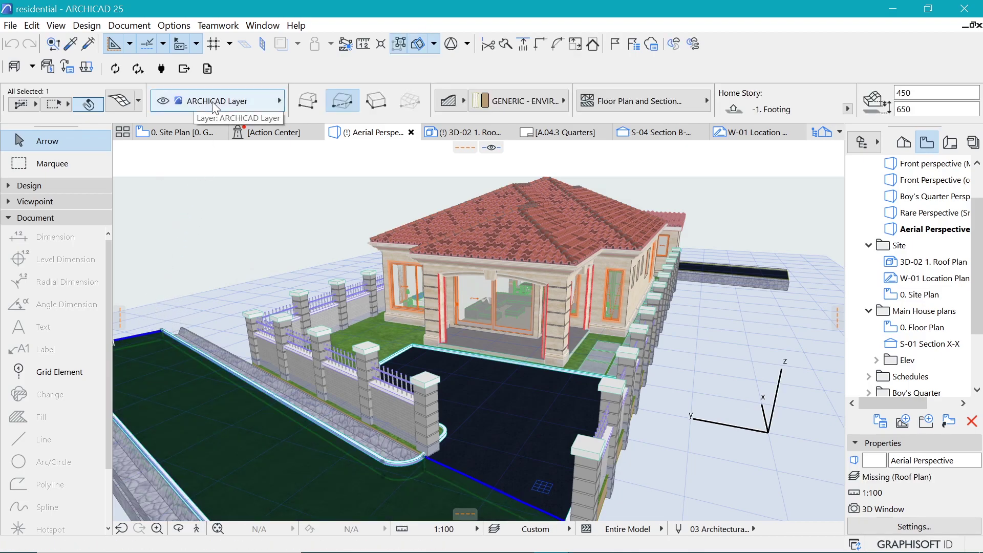
click(803, 227)
shift+middle_drag(803, 226, 323, 275)
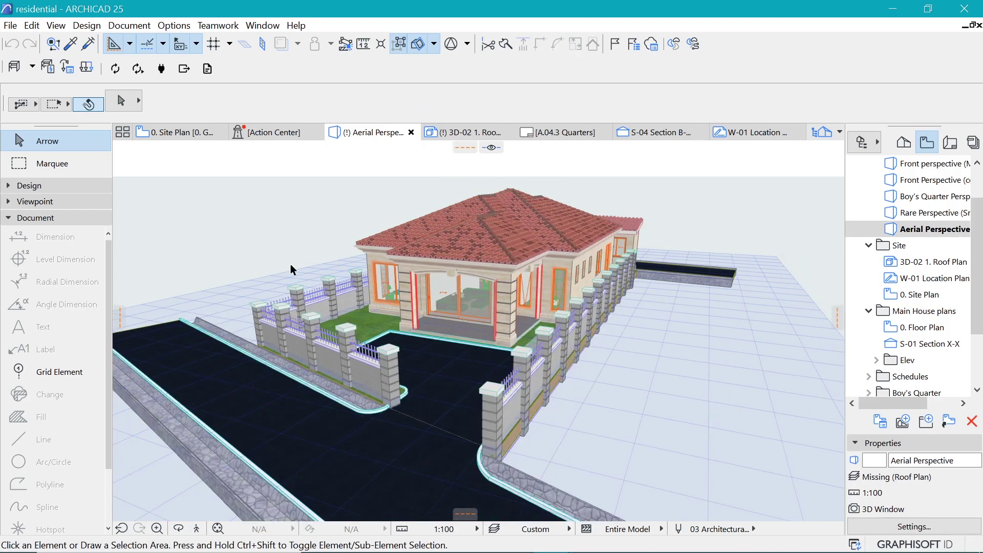
shift+middle_drag(678, 195, 688, 212)
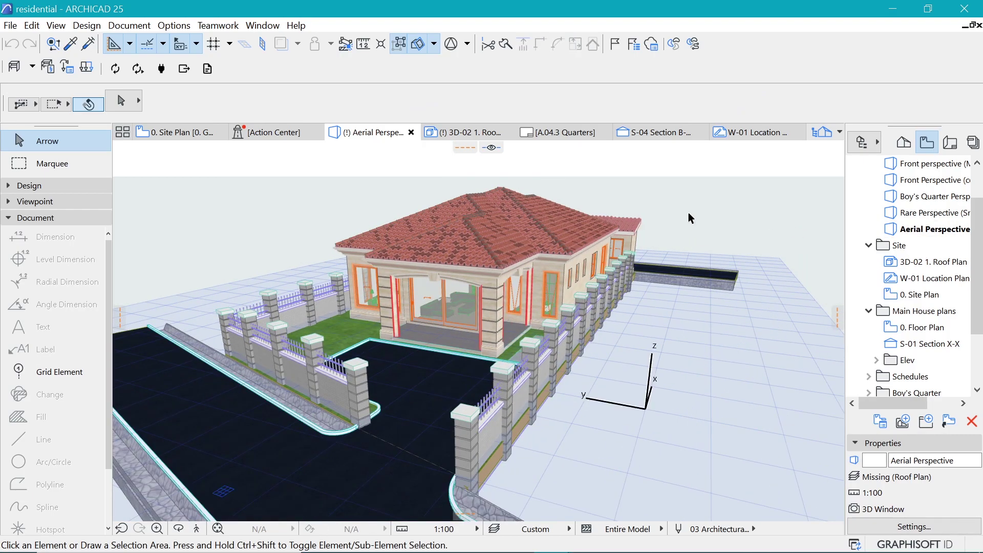
- Reopen the layer settings, place the planning note beside the layers list, and check the note's first group
key(ctrl+l)
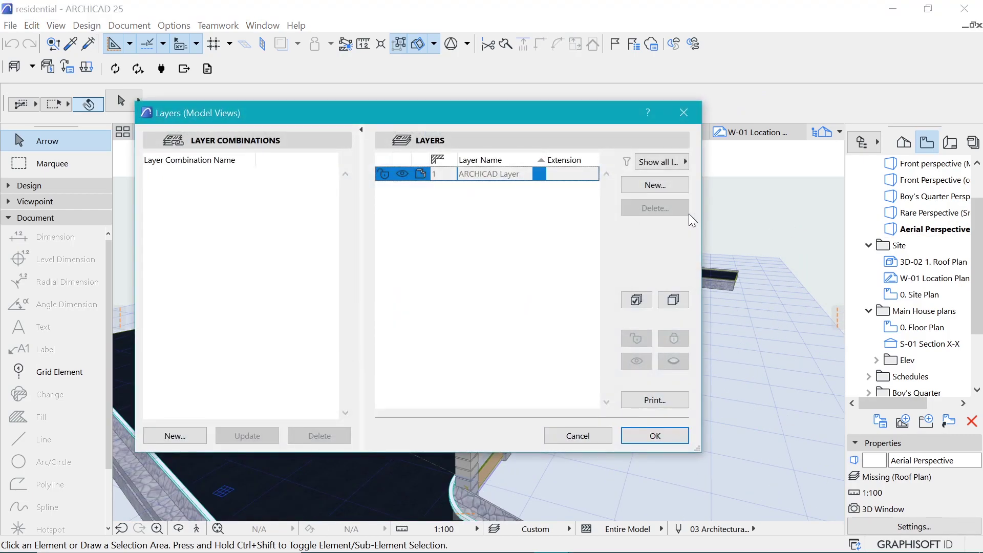
drag(551, 117, 729, 134)
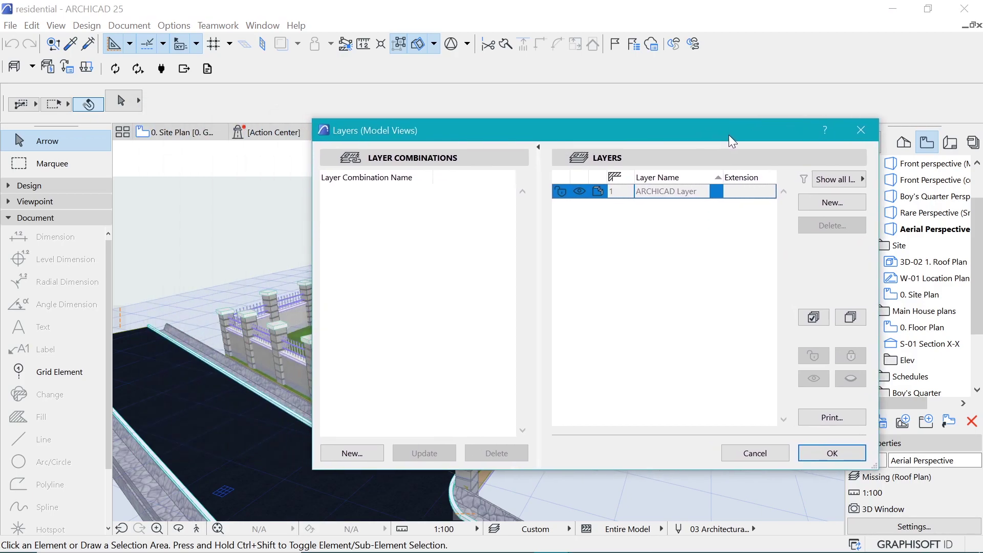
click(590, 538)
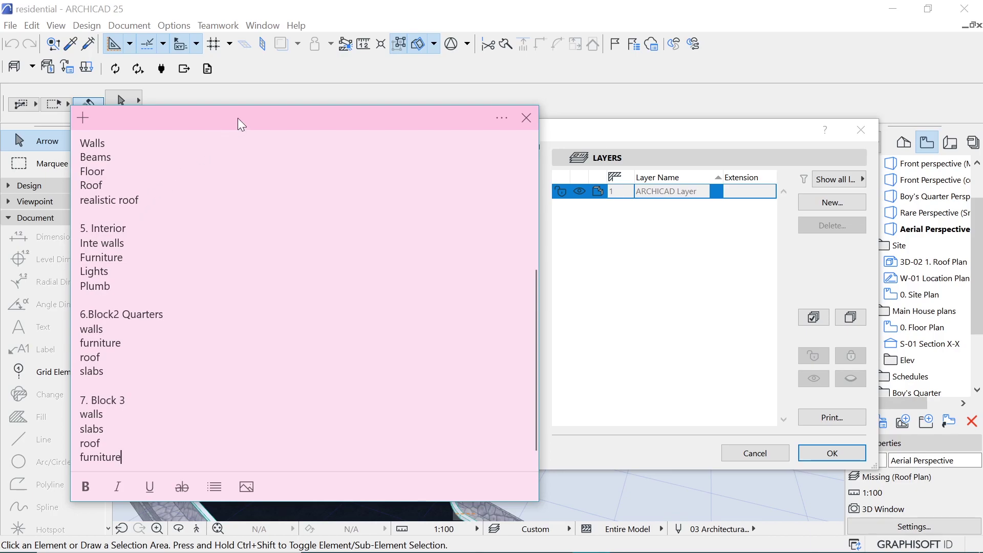
drag(237, 118, 207, 134)
scroll(123, 215, up, 5)
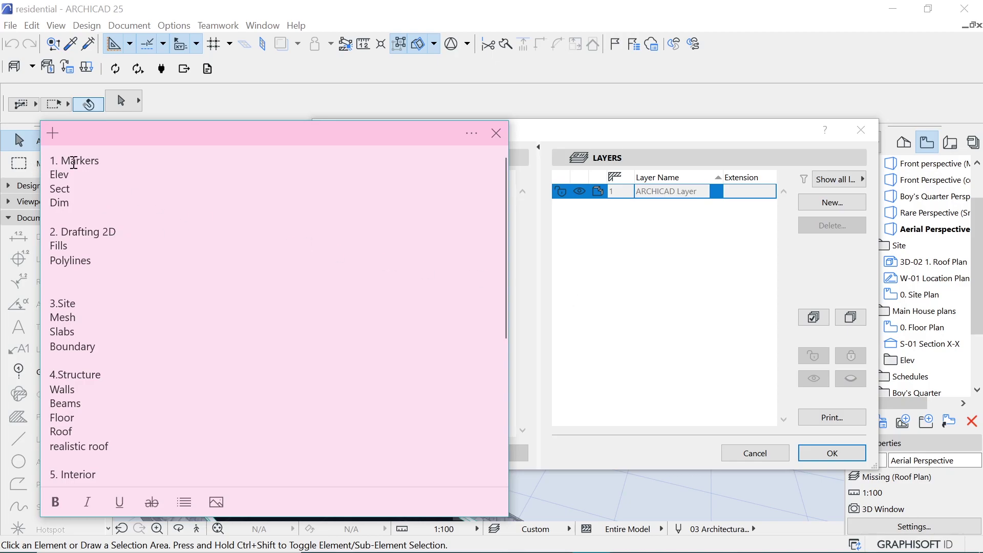
click(653, 248)
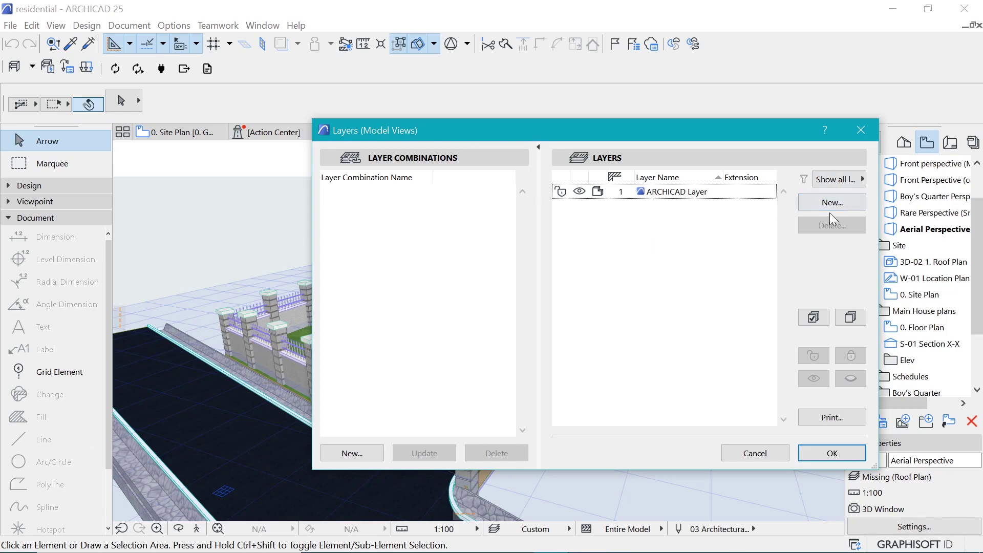
- Create a separator layer for the first group, named "1" followed by a long row of dashes
click(832, 207)
text(1)
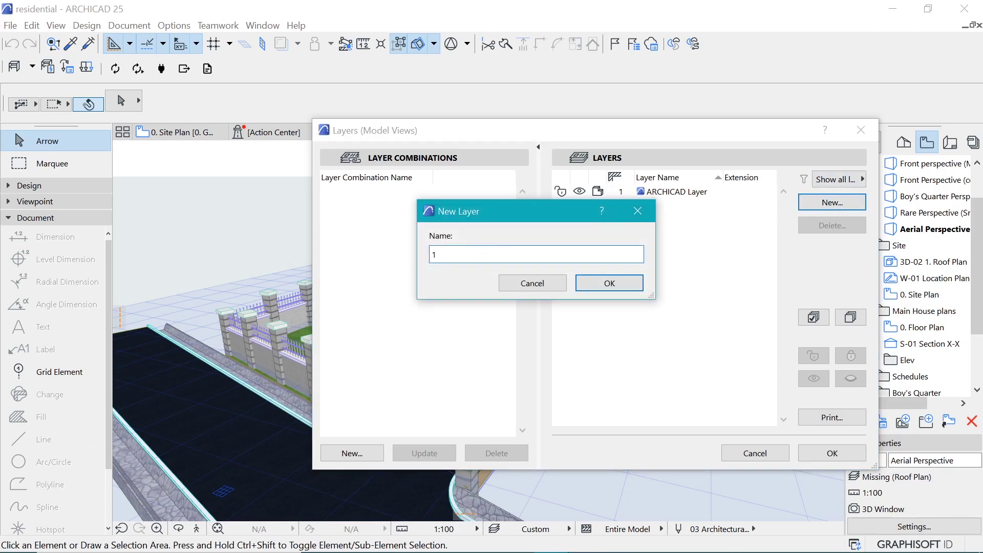
text(-----------------------------------)
click(604, 283)
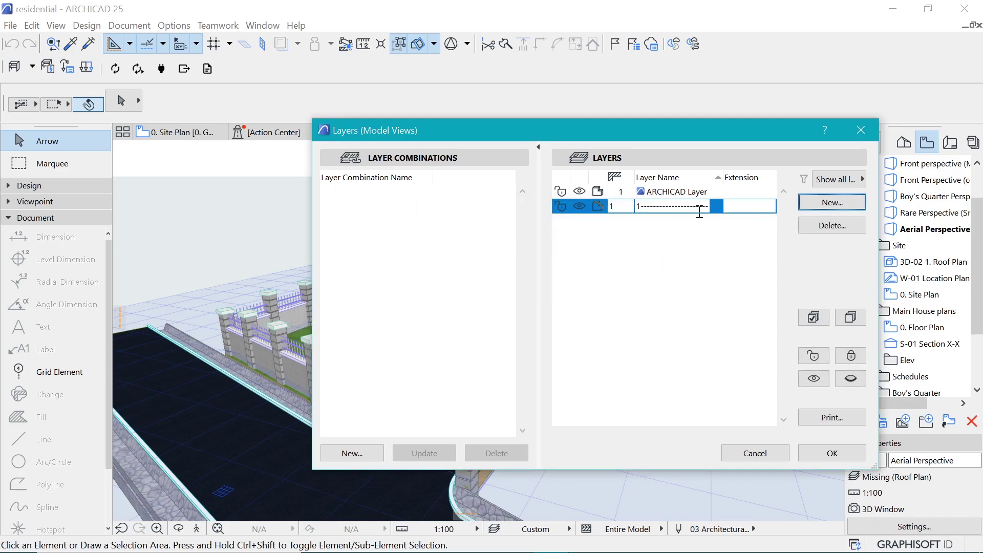
- Create a layer named Markers with the extension "elevations"
click(822, 204)
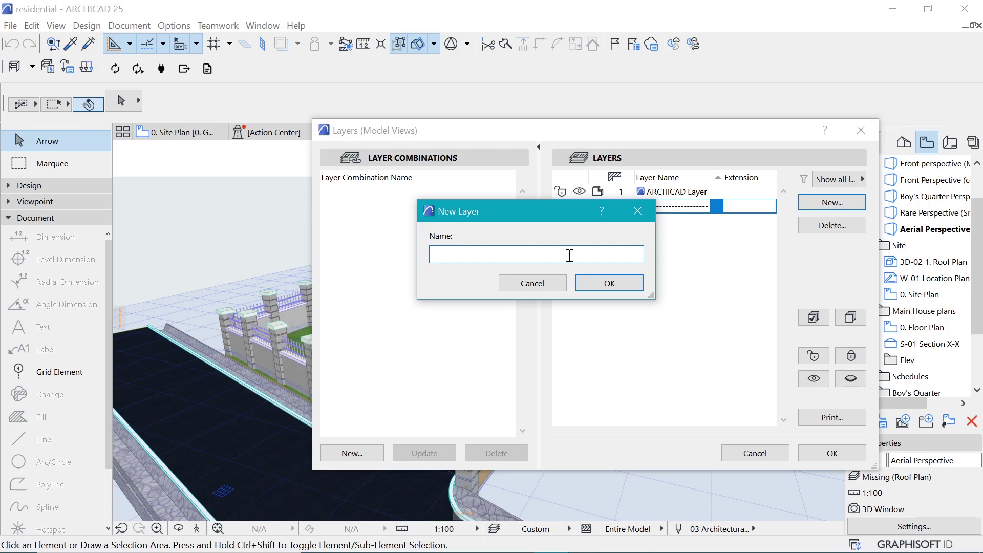
text(Markers)
text(.elevations)
key(Return)
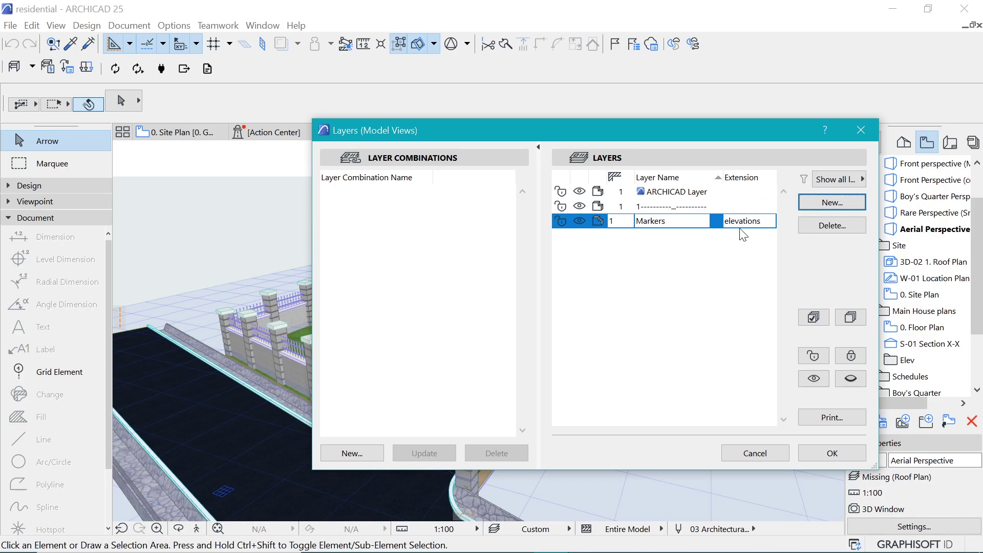
- Create a layer named markers with the extension "sections"
click(833, 202)
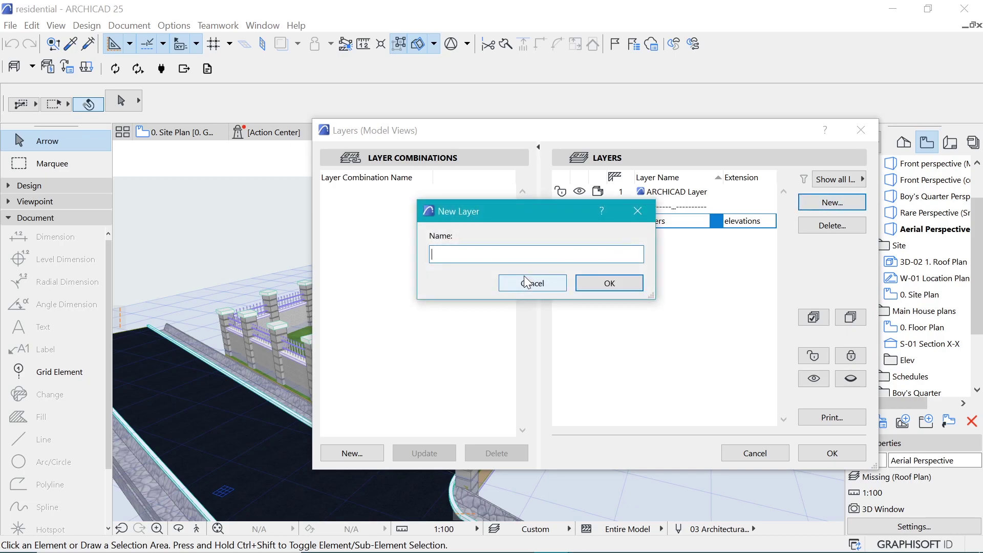
text(markers.sections)
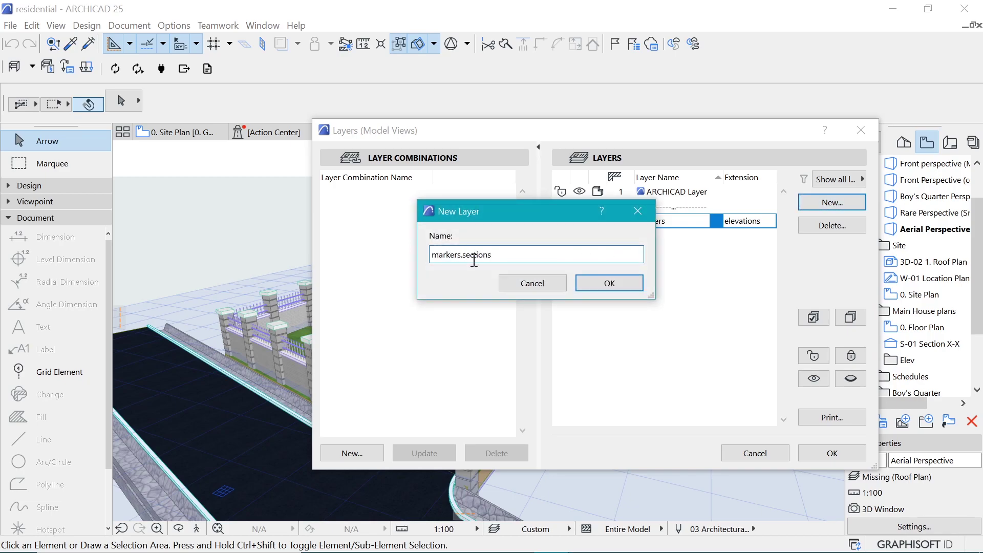
click(605, 288)
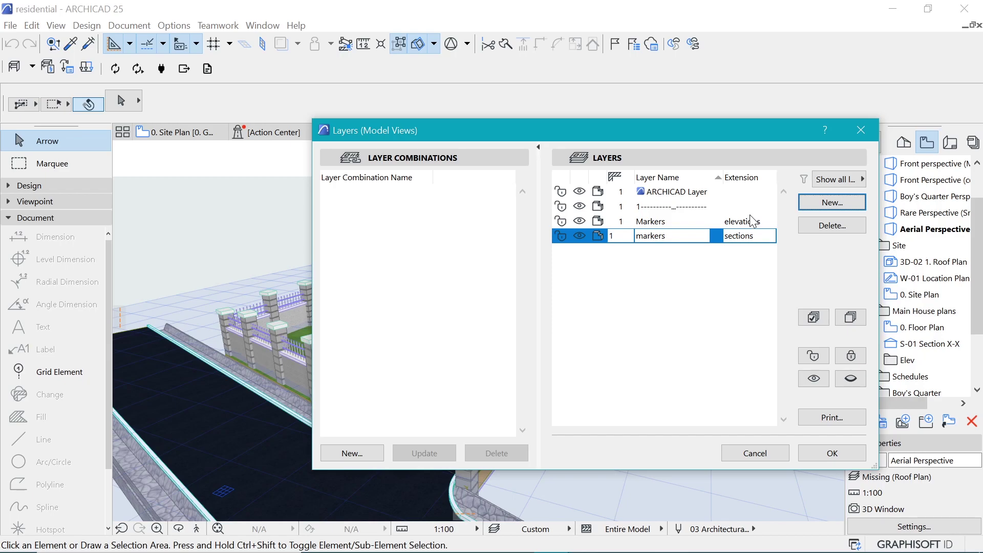
- Create another markers layer, reusing the copied layer name, with the extension "interior elevations"
click(687, 238)
key(ctrl+c)
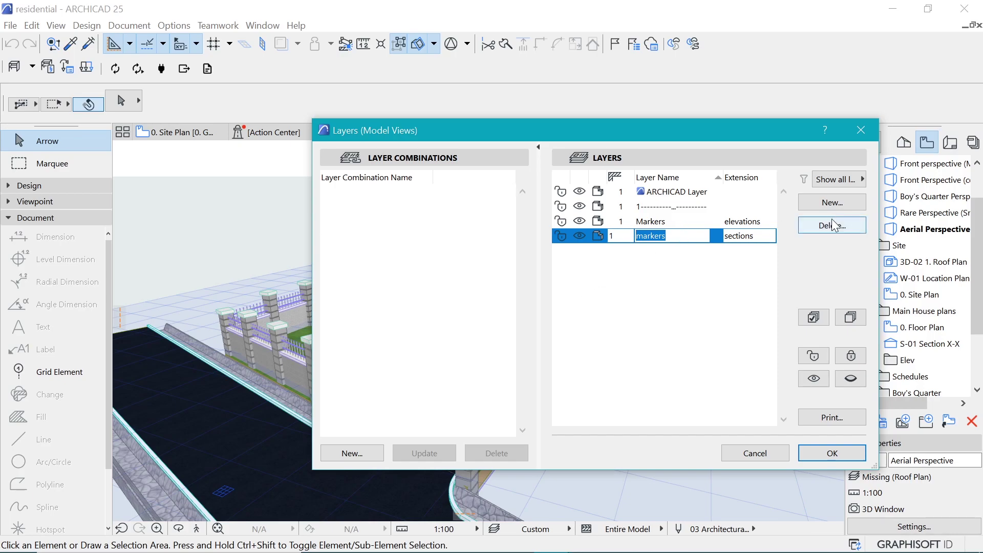
click(831, 204)
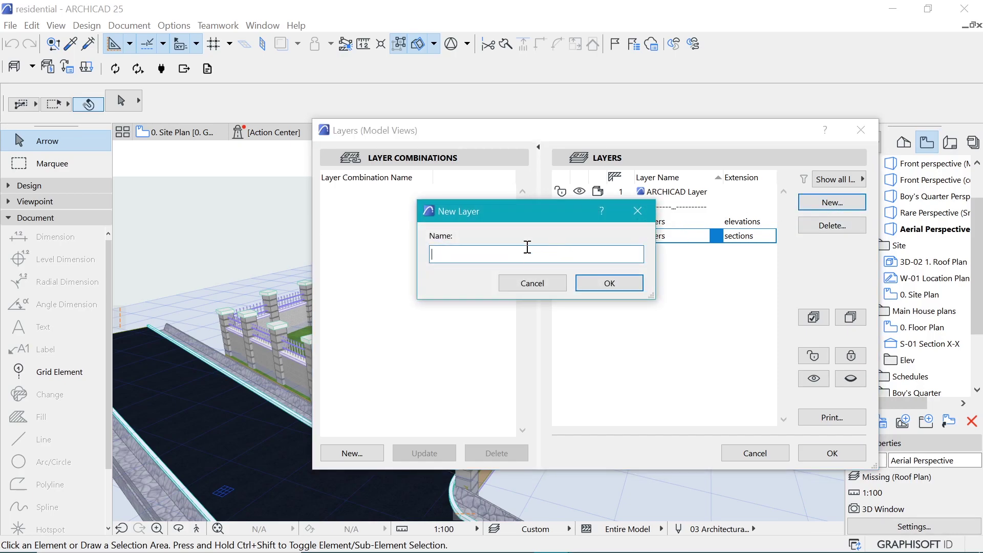
key(ctrl+v)
text(.)
text(int)
click(617, 285)
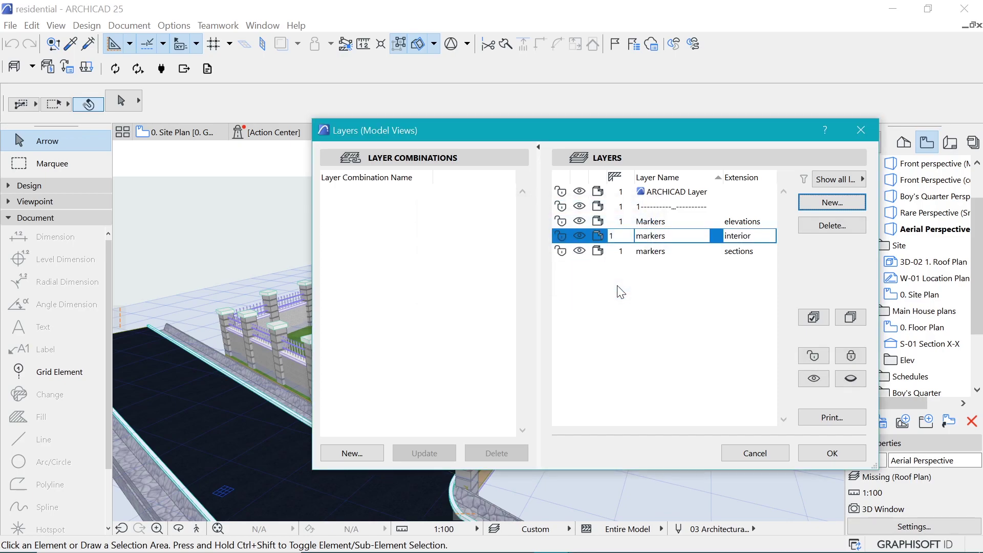
click(752, 237)
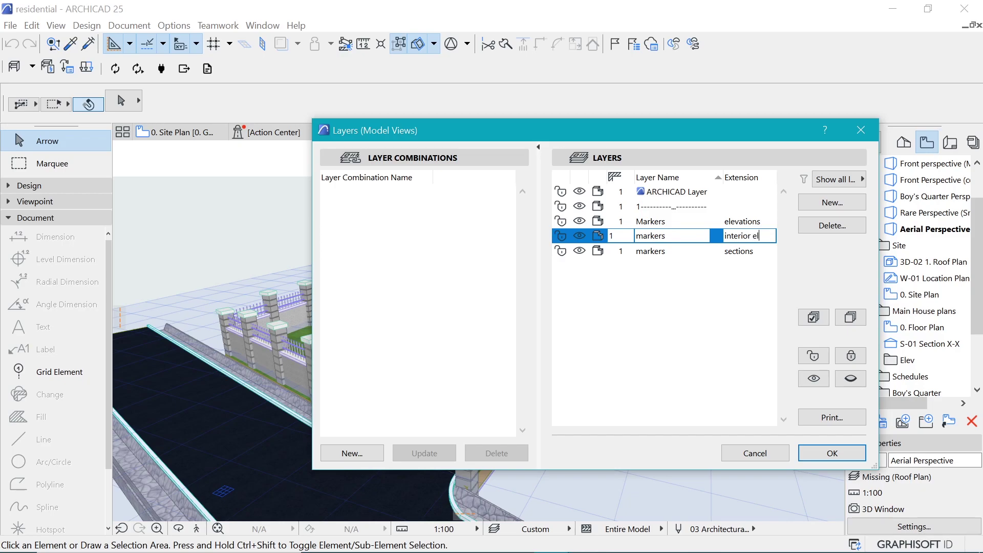
text(elevtio)
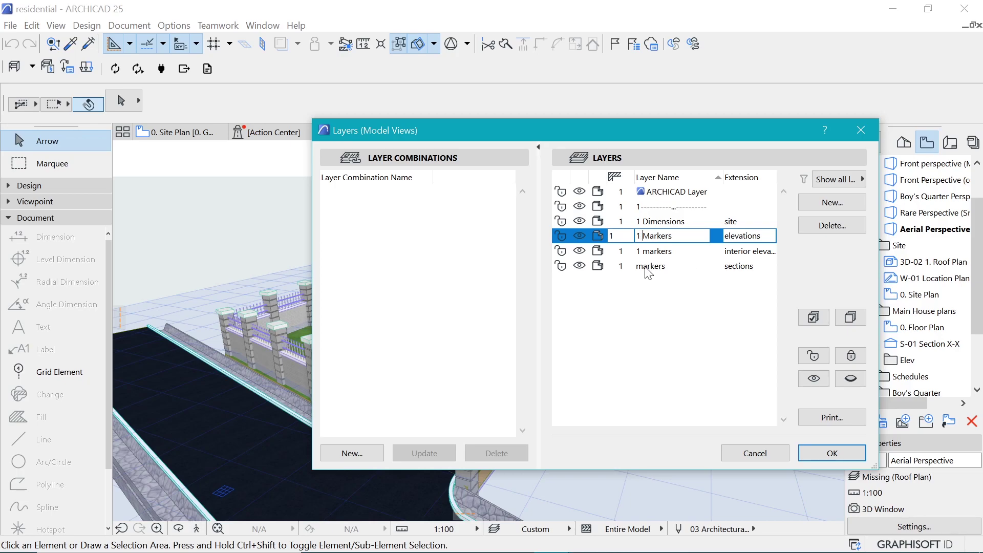
- Prefix the name of the markers sections layer with the group number 1
click(643, 266)
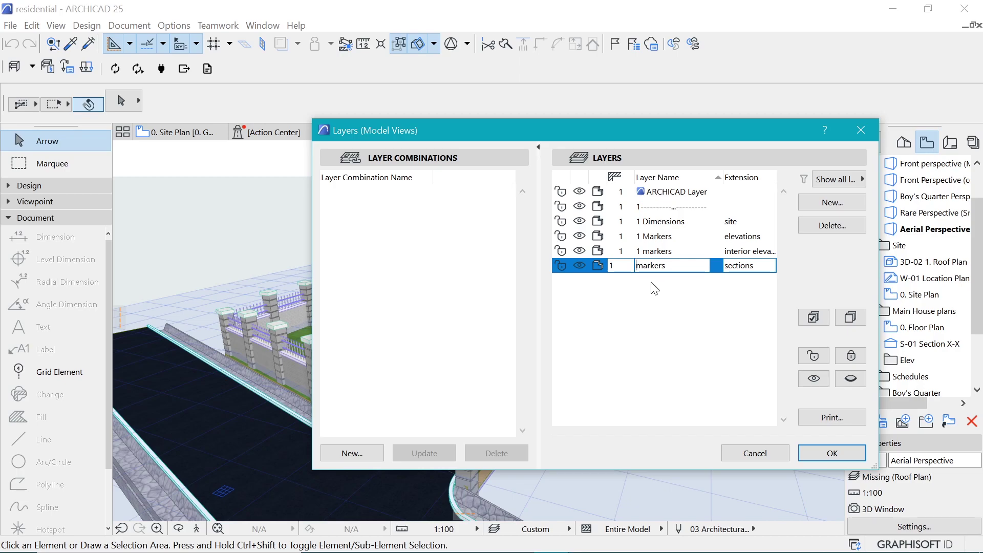
text(1)
click(654, 296)
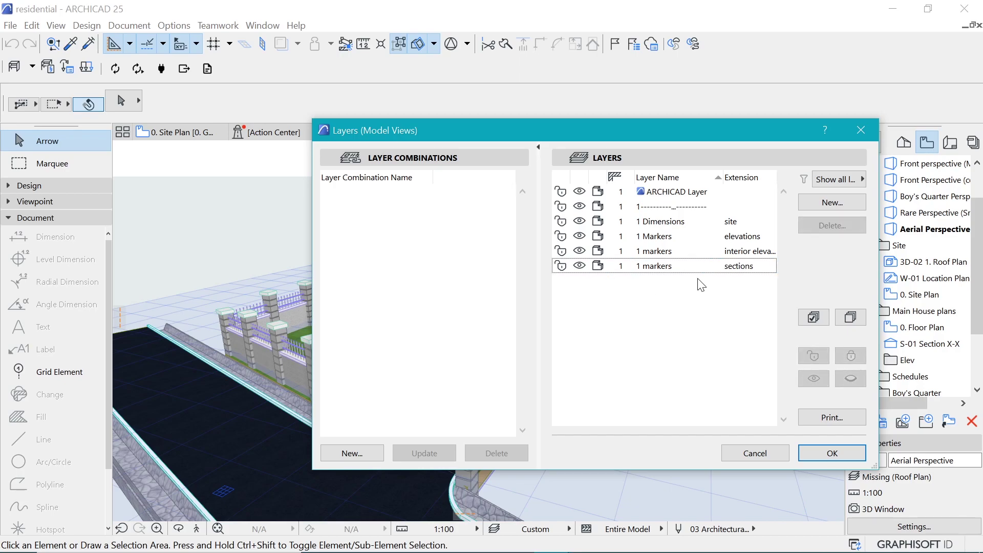
- Create a layer named "1 Dimensions" with the extension "plan", and a second-group separator layer starting with "2" and a row of dashes
click(821, 207)
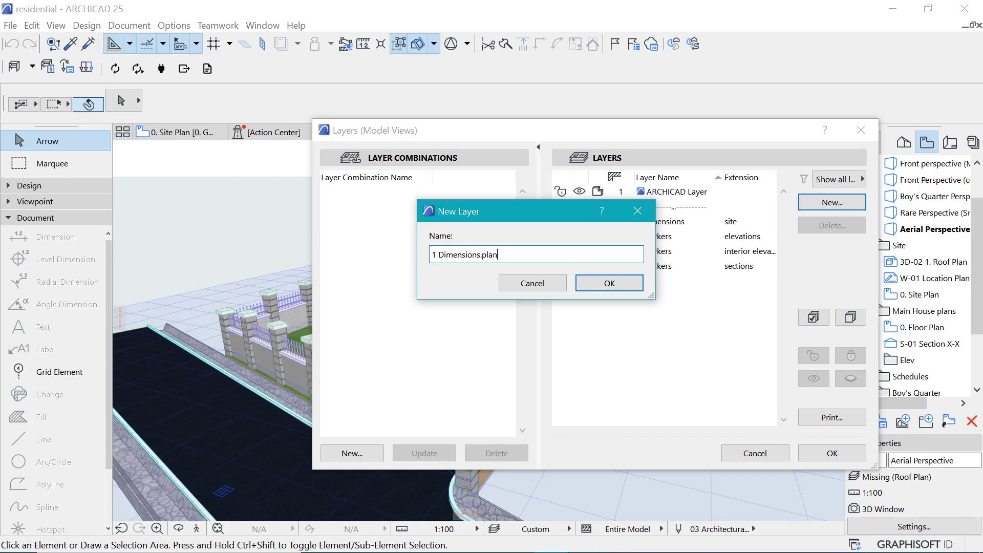
click(639, 286)
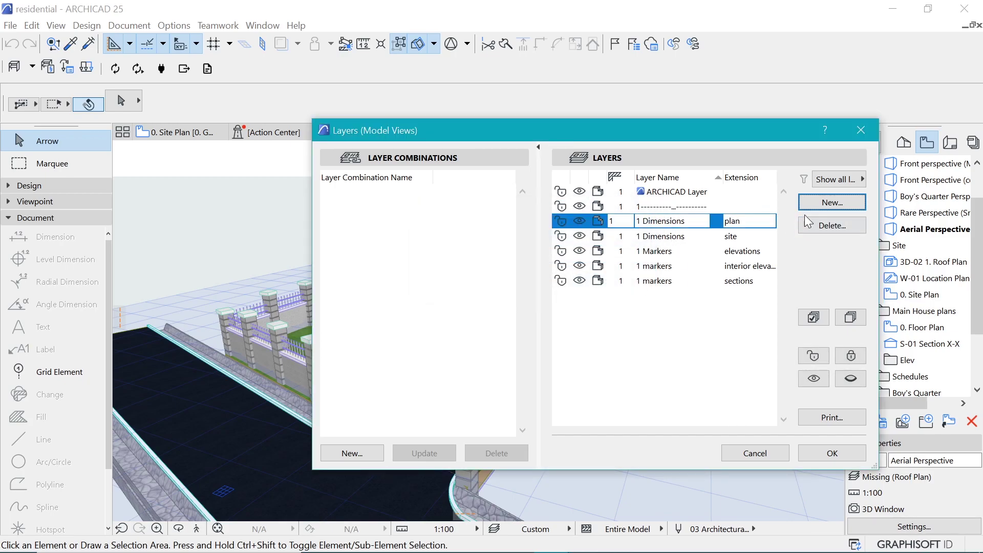
click(830, 202)
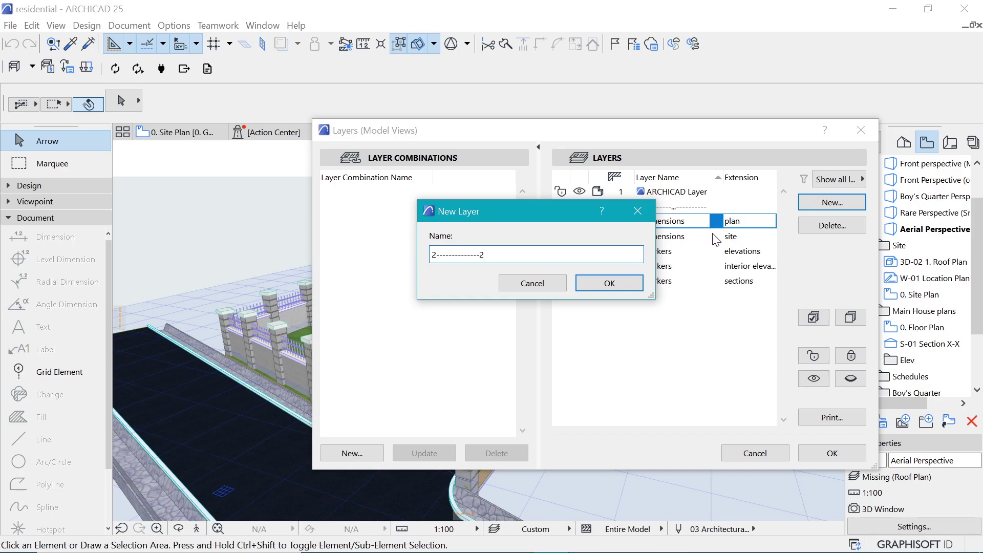
click(629, 285)
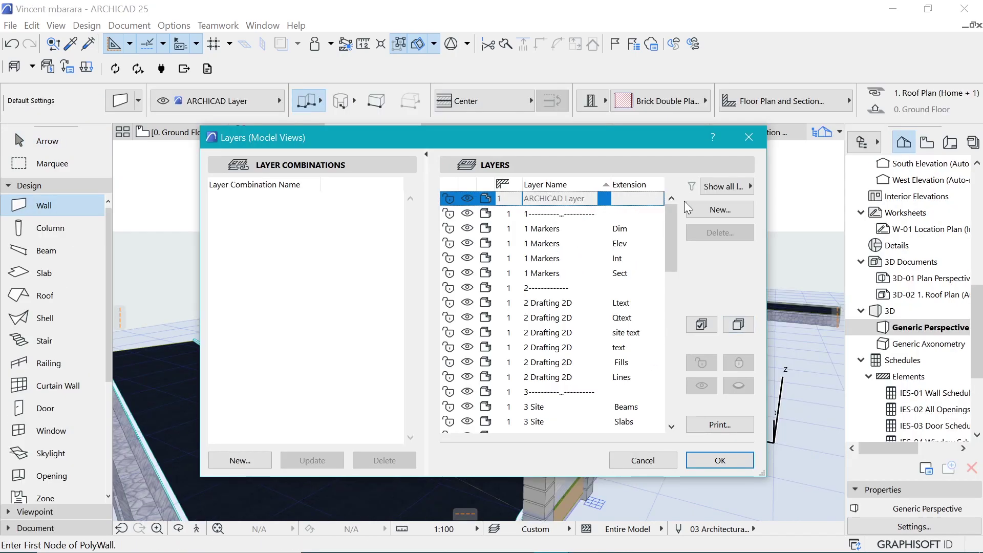
- Review the numbered layer groups in the other project's full layer list, and close its layer settings
mouse_move(672, 216)
mouse_down()
mouse_move(672, 377)
mouse_move(675, 200)
mouse_up()
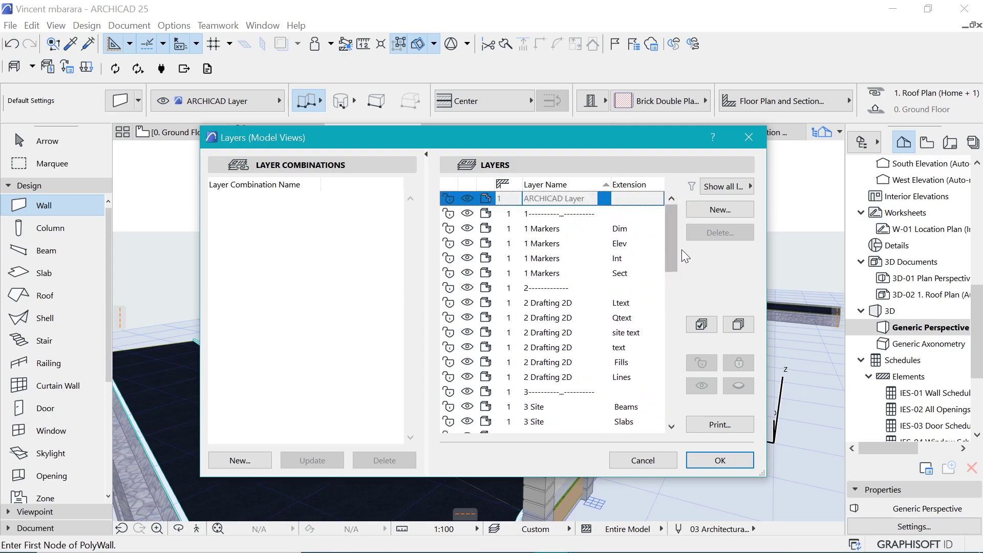
mouse_move(674, 240)
mouse_down()
mouse_move(671, 391)
mouse_move(677, 242)
mouse_up()
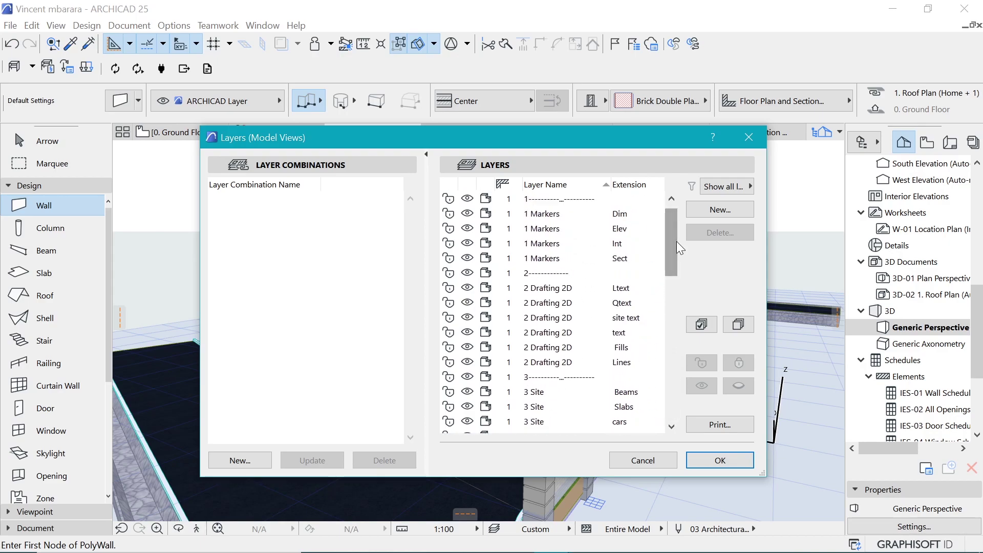
click(729, 456)
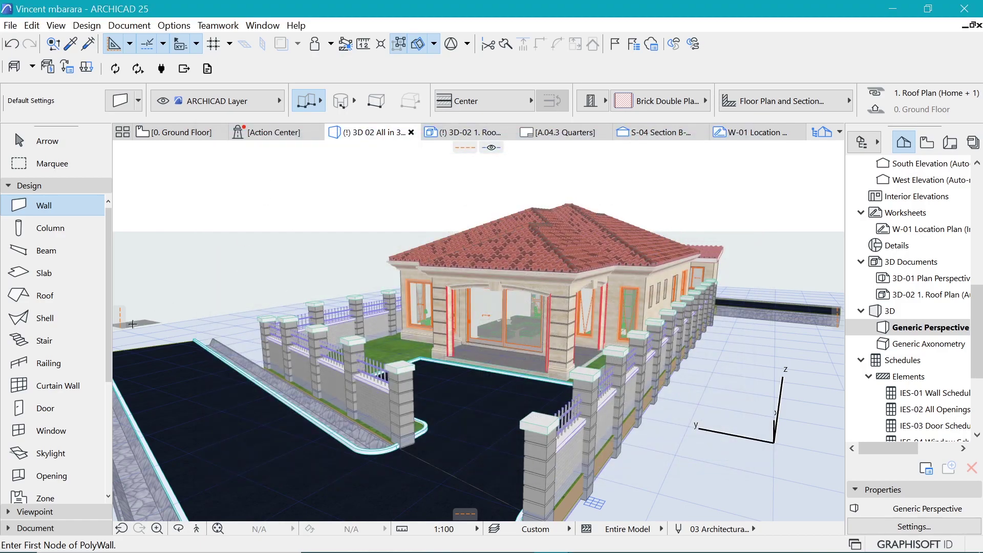
- Assign the dark road mesh to the "3 Site . Mesh" layer, check the assignment, and deselect the mesh
shift+click(165, 277)
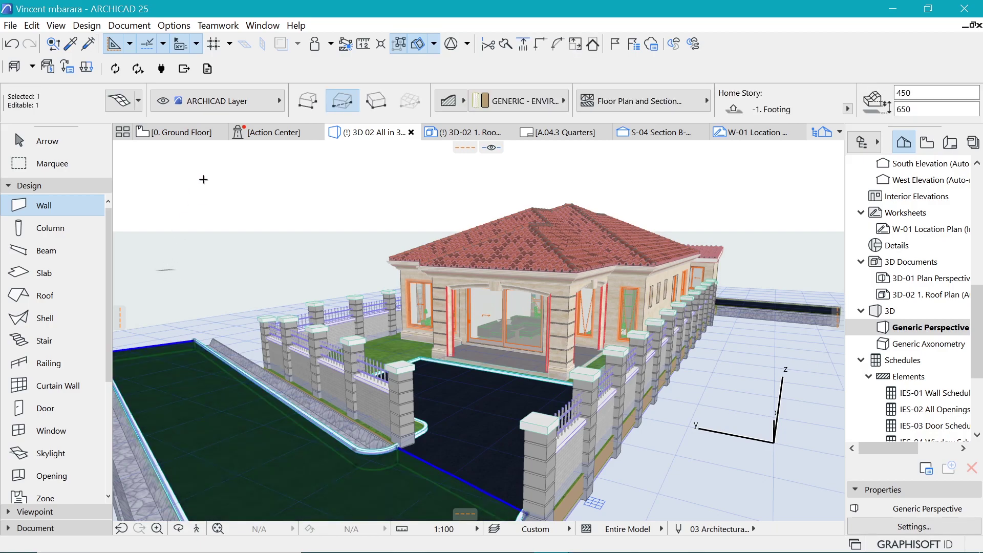
click(217, 103)
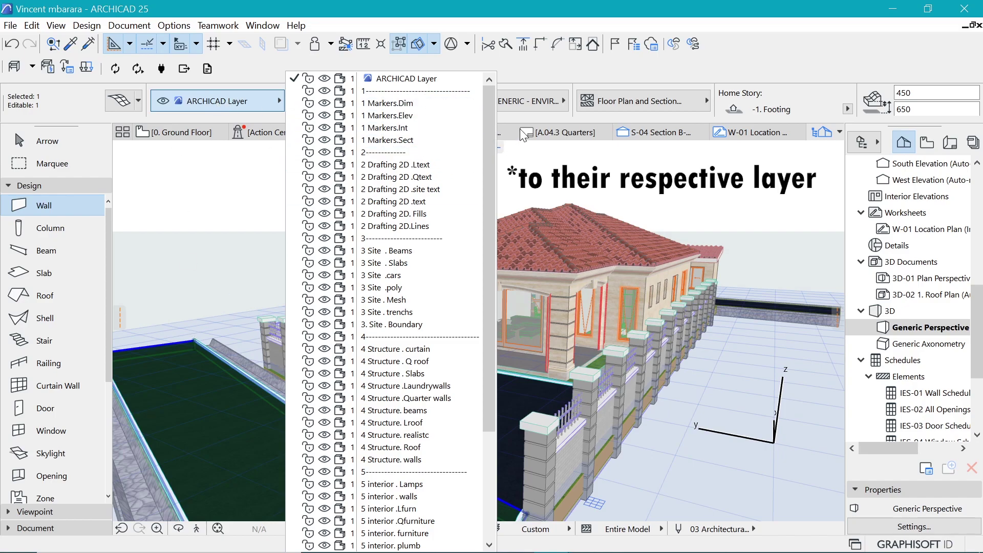
drag(493, 123, 495, 278)
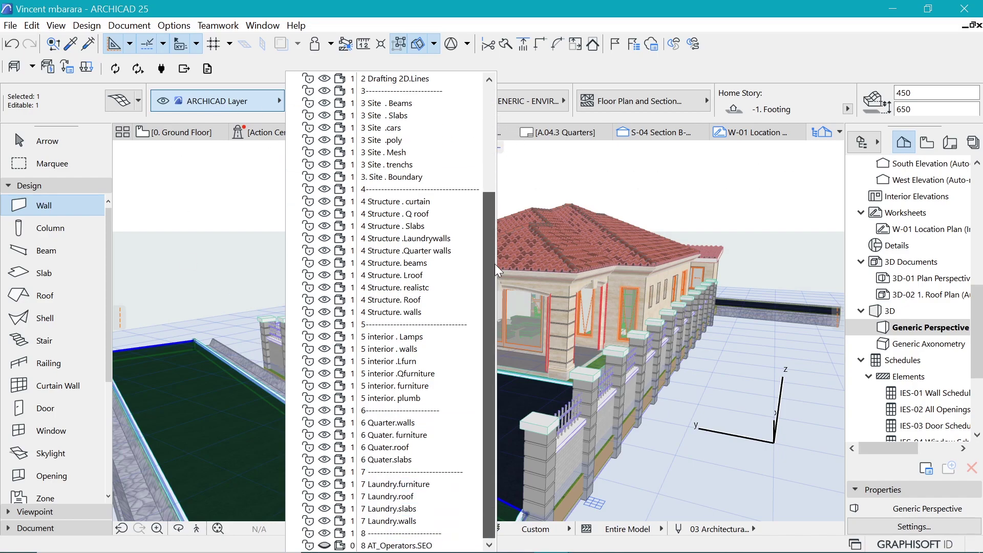
scroll(407, 178, up, 4)
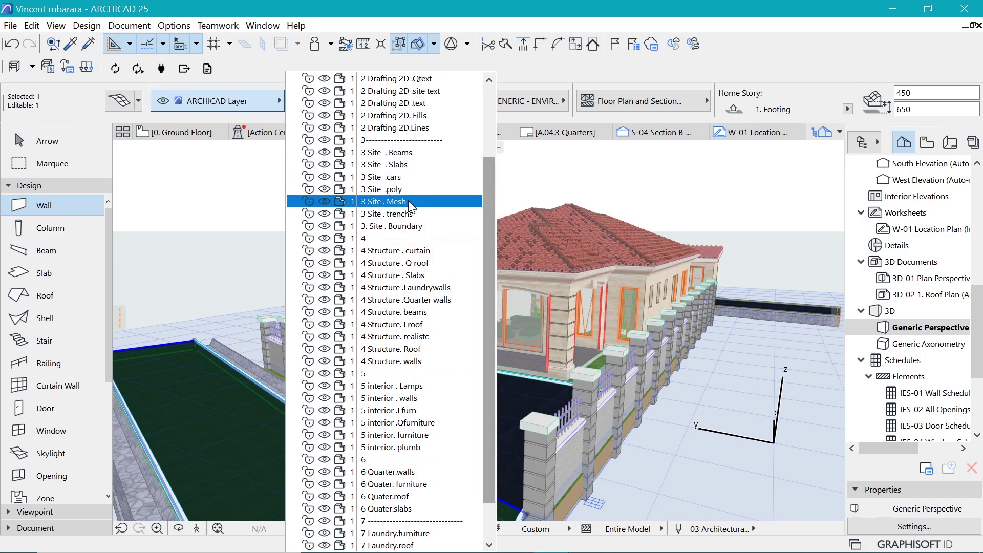
click(408, 202)
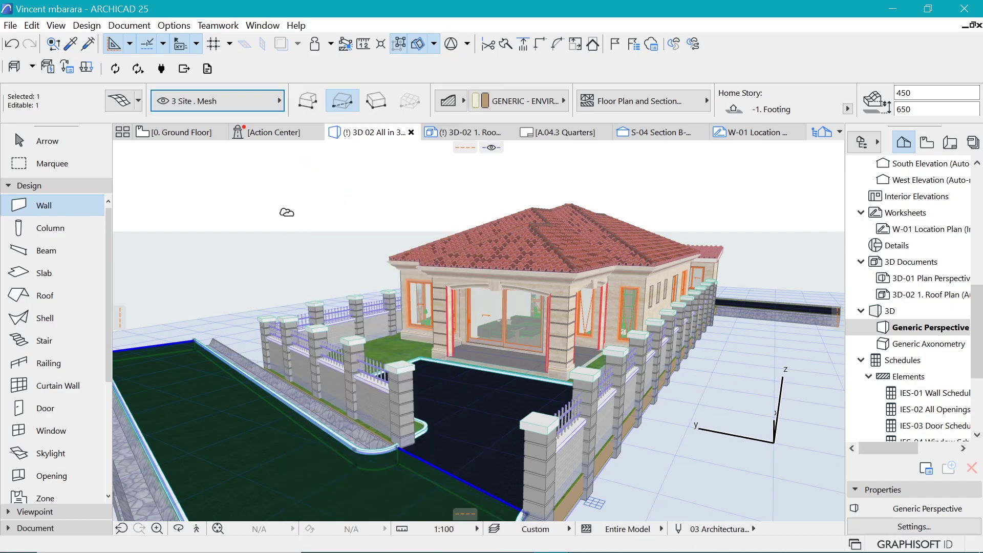
click(256, 103)
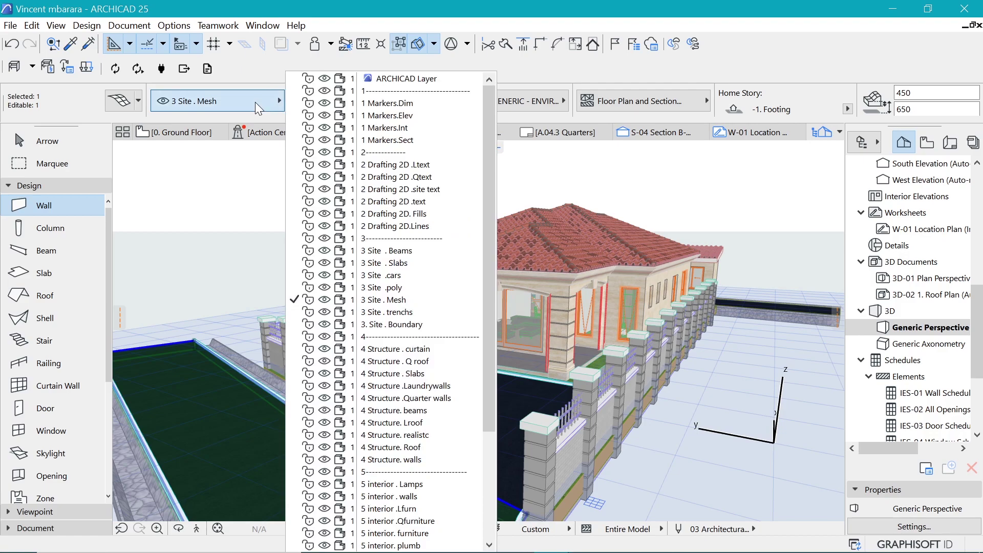
click(298, 302)
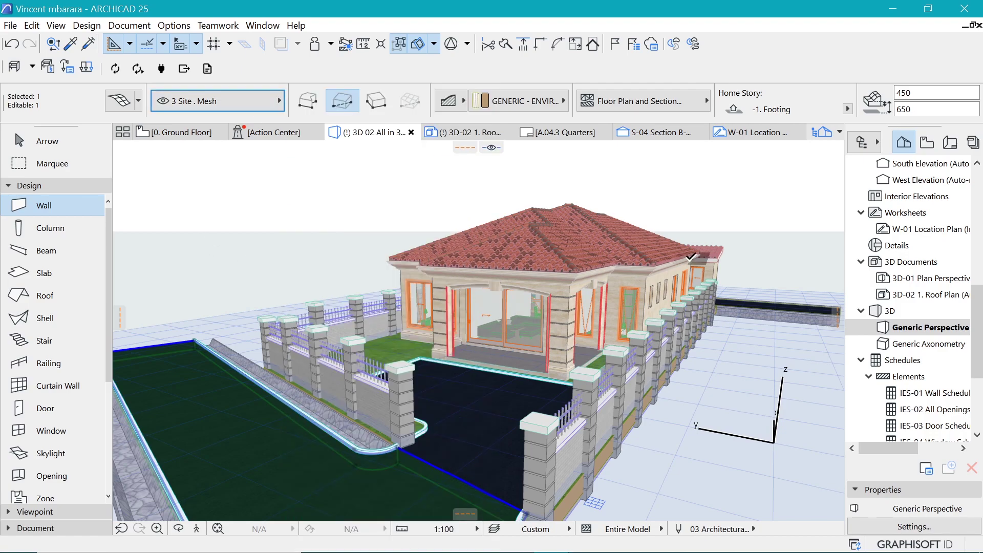
key(Escape)
- Check the front porch wall's layer, select all walls in the model, and remove the roadside walls from the selection
shift+click(580, 271)
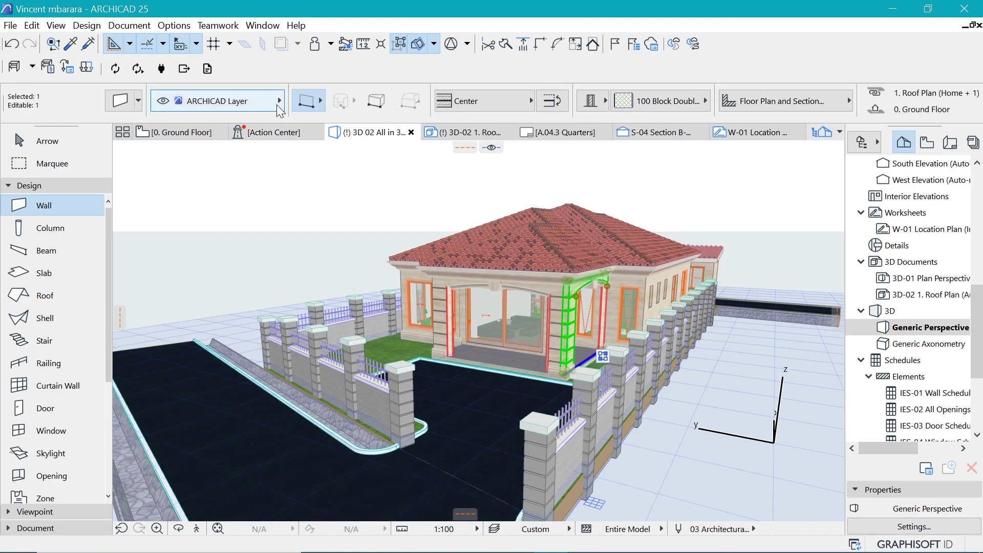
key(Escape)
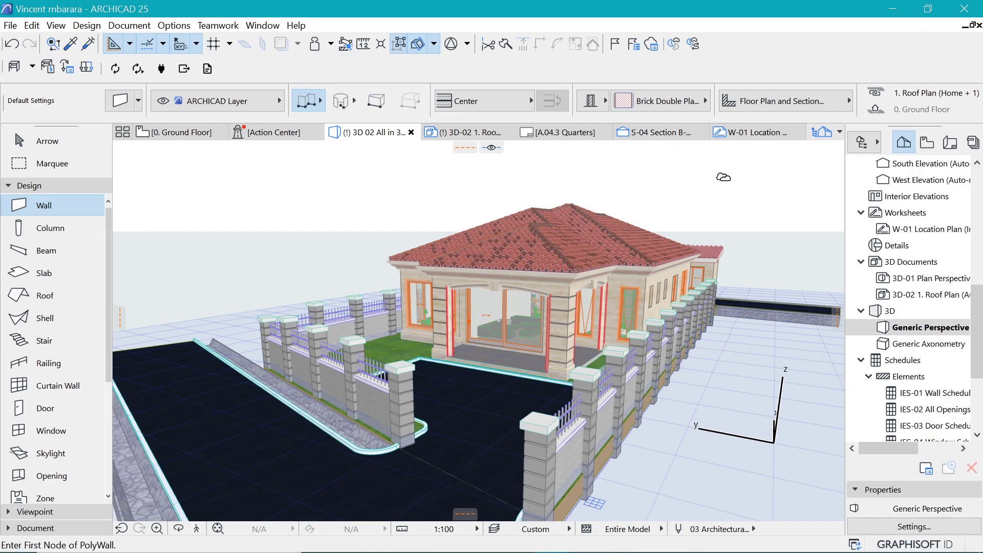
click(43, 228)
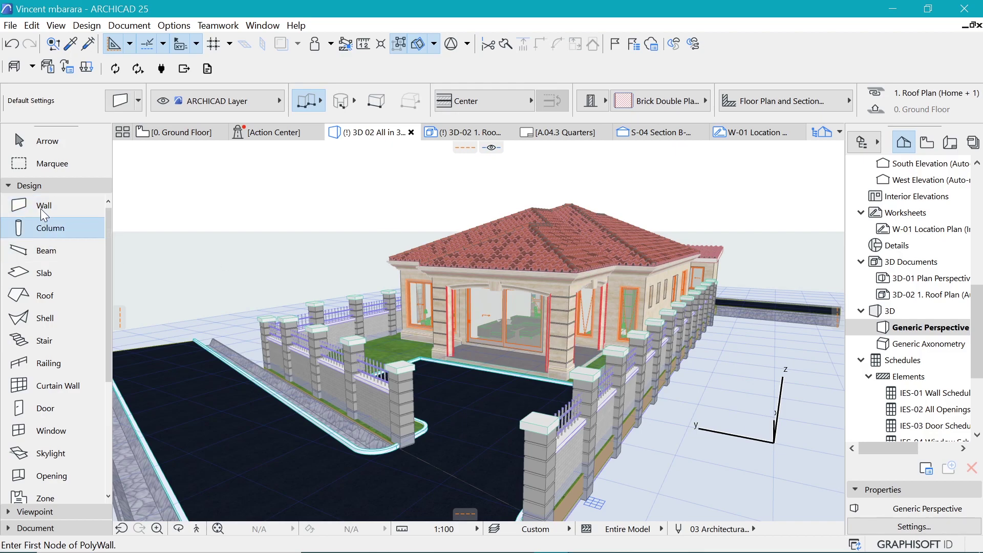
click(41, 208)
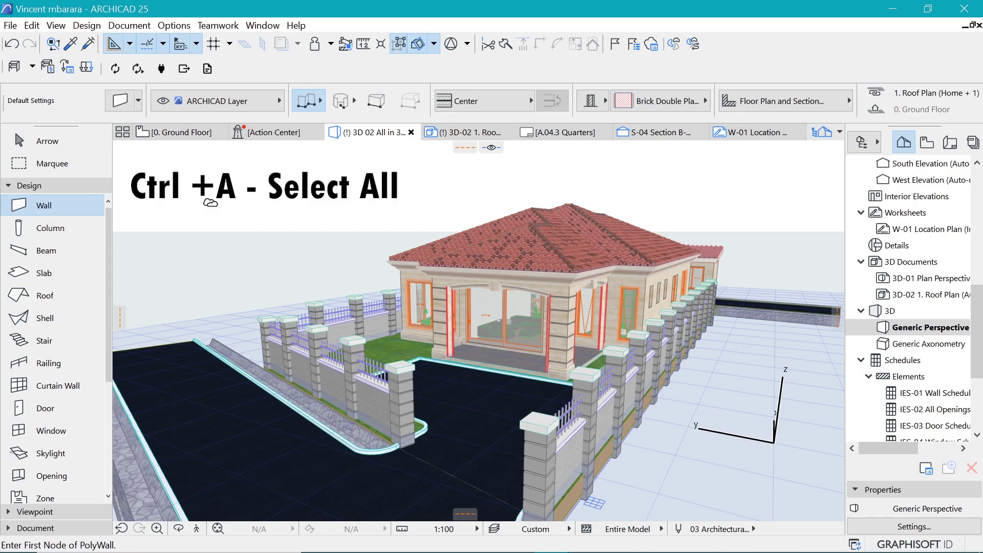
key(ctrl+a)
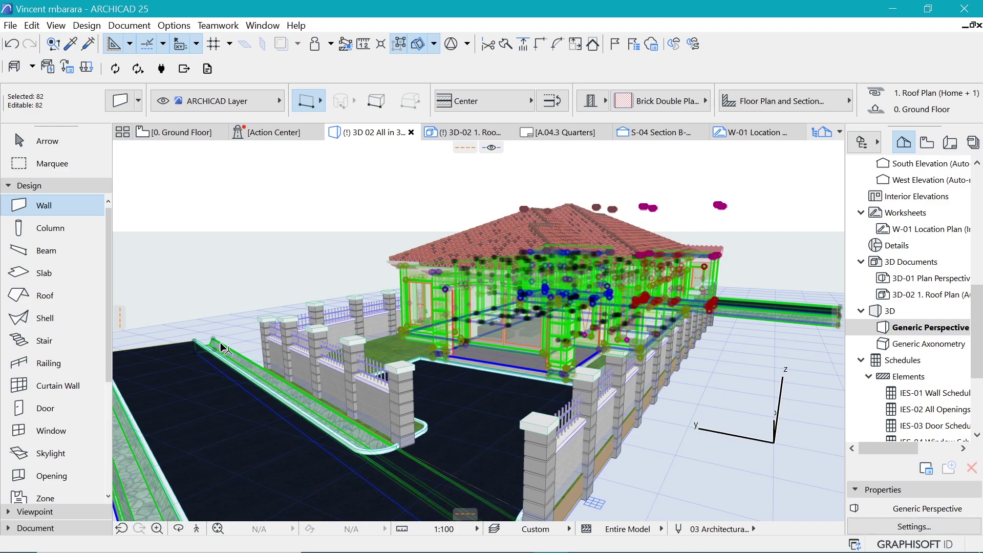
shift+click(217, 341)
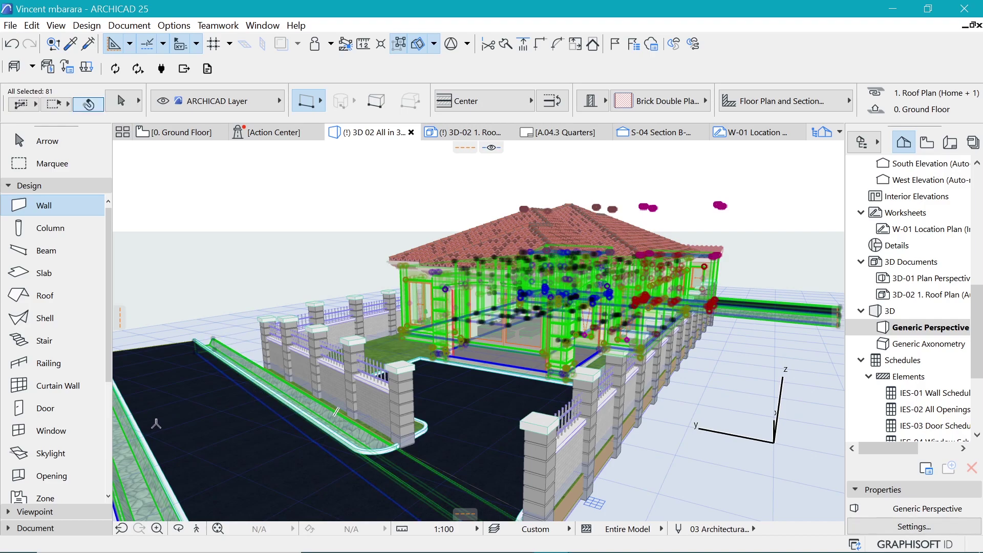
shift+click(226, 356)
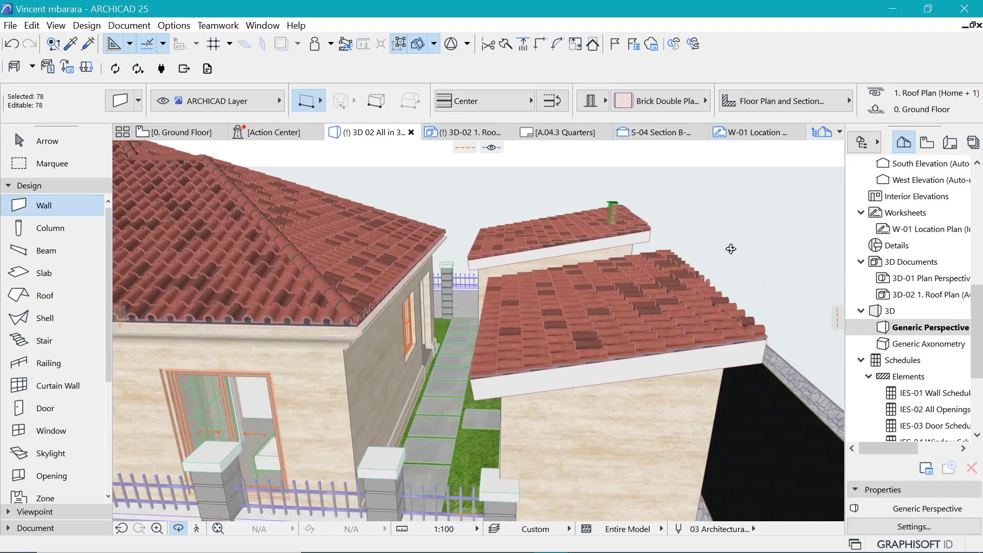
- Inspect the selected walls of the house and outbuildings from other angles, and clear the selection
drag(731, 249, 692, 296)
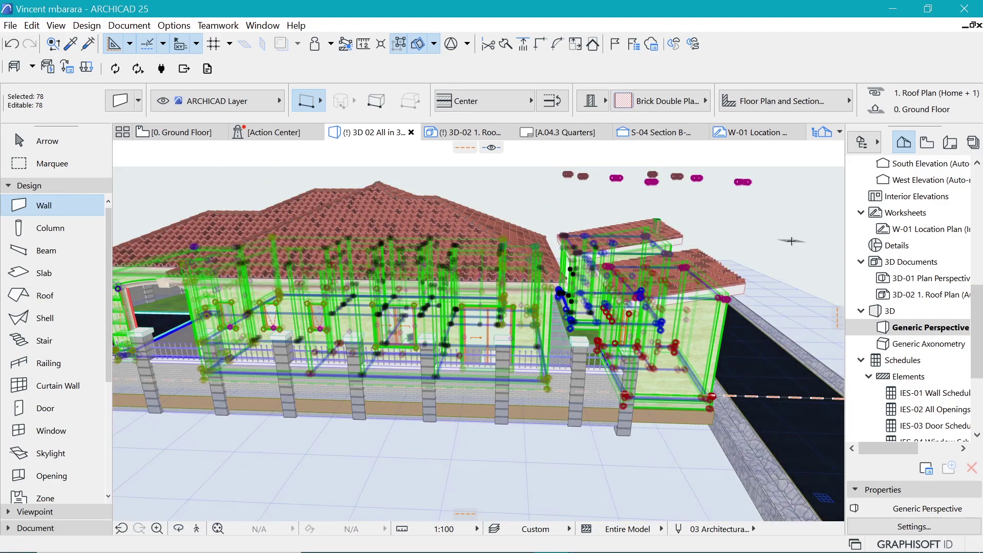
drag(666, 248, 692, 231)
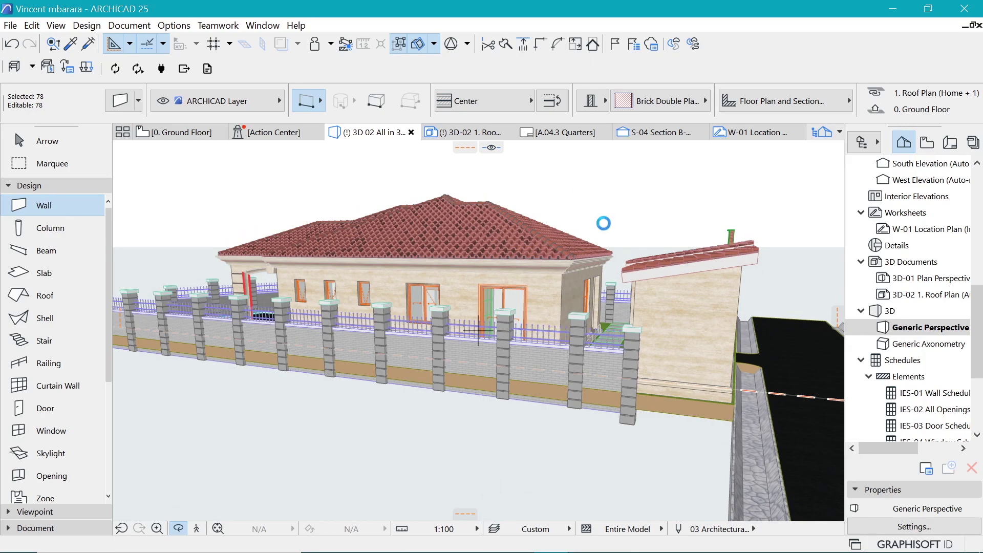
key(Escape)
key(Escape)
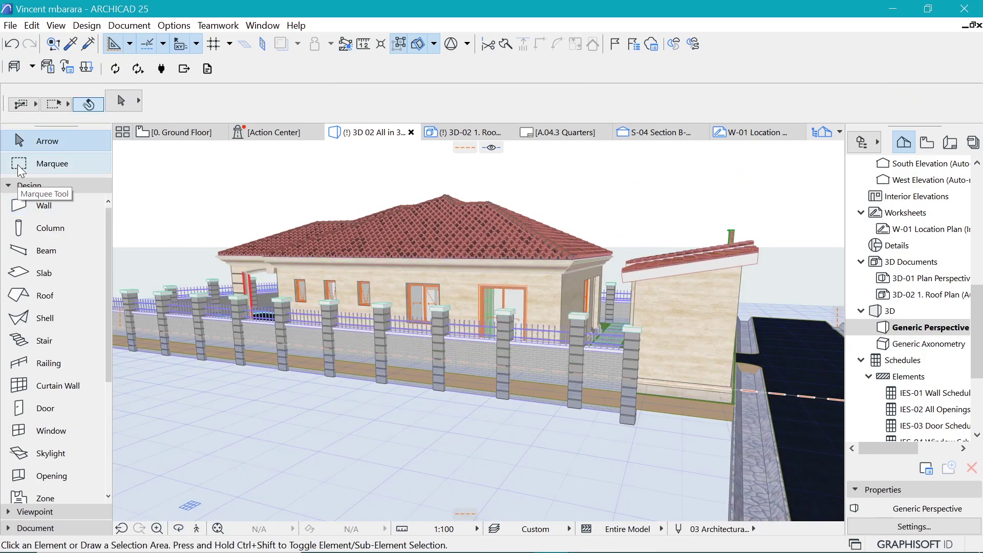
- Draw a rotated 3D marquee around the main house, about 17,743 by 18,174 mm in plan and about 4,805 mm high
click(21, 164)
click(128, 355)
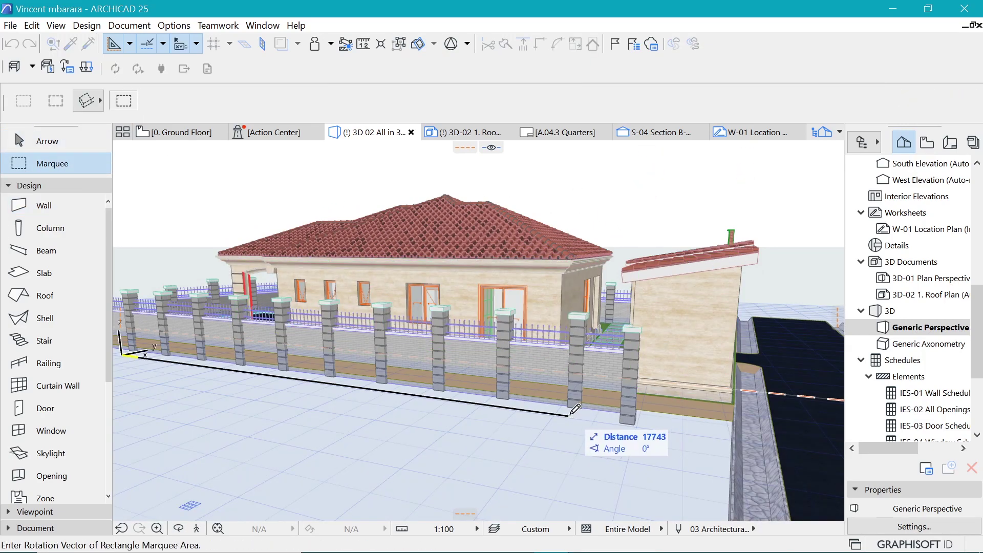
click(567, 412)
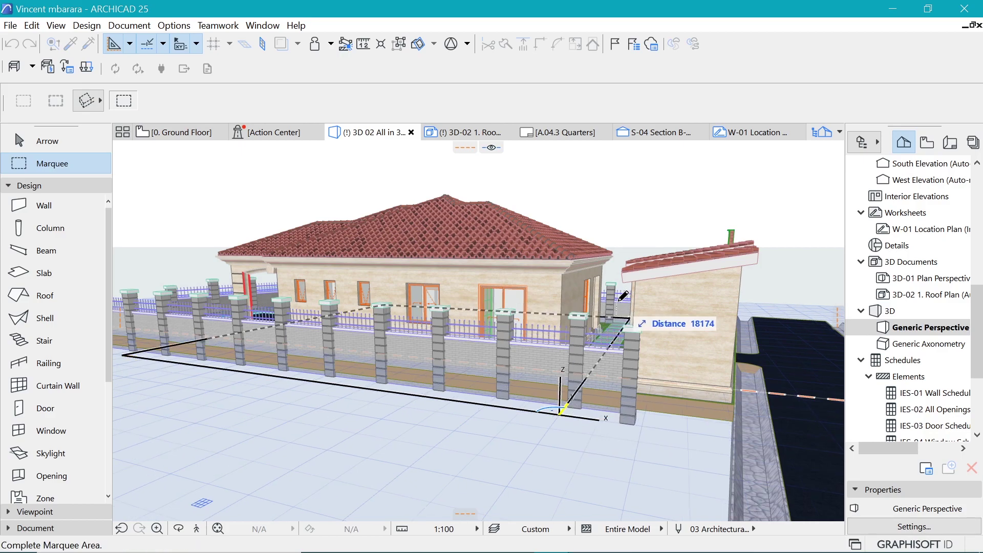
click(622, 300)
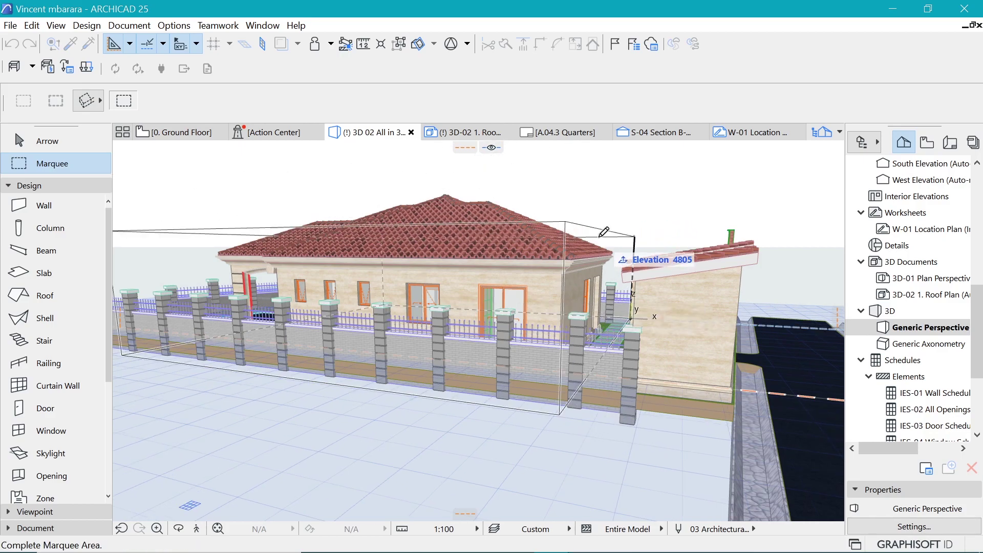
click(601, 235)
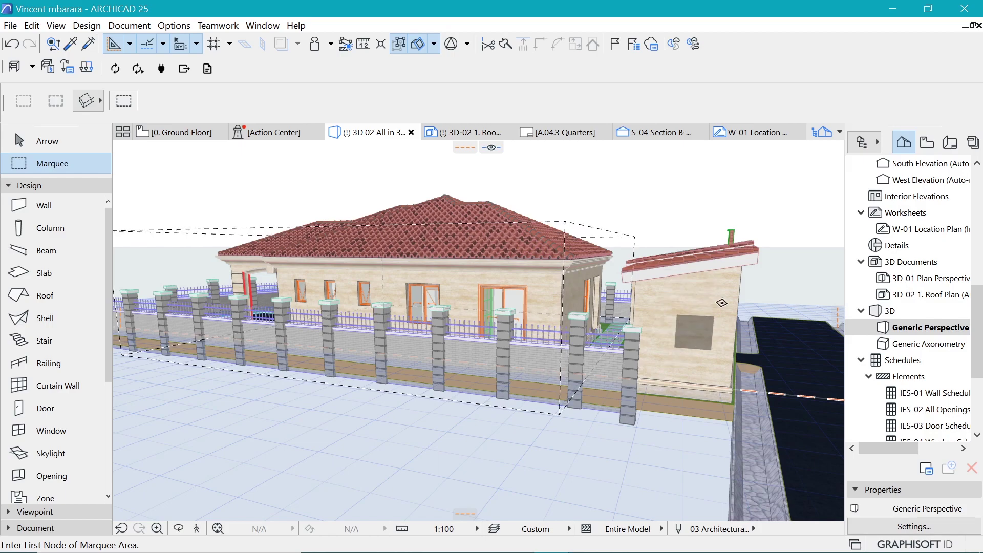
- Assign all main house walls inside the marquee to the "4 Structure. walls" layer, and clear the selection
click(25, 203)
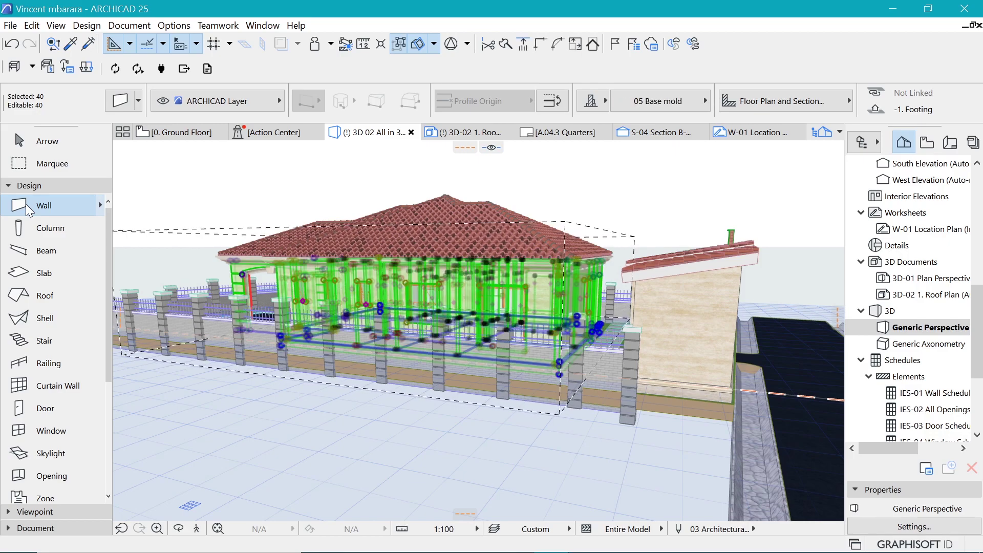
click(218, 102)
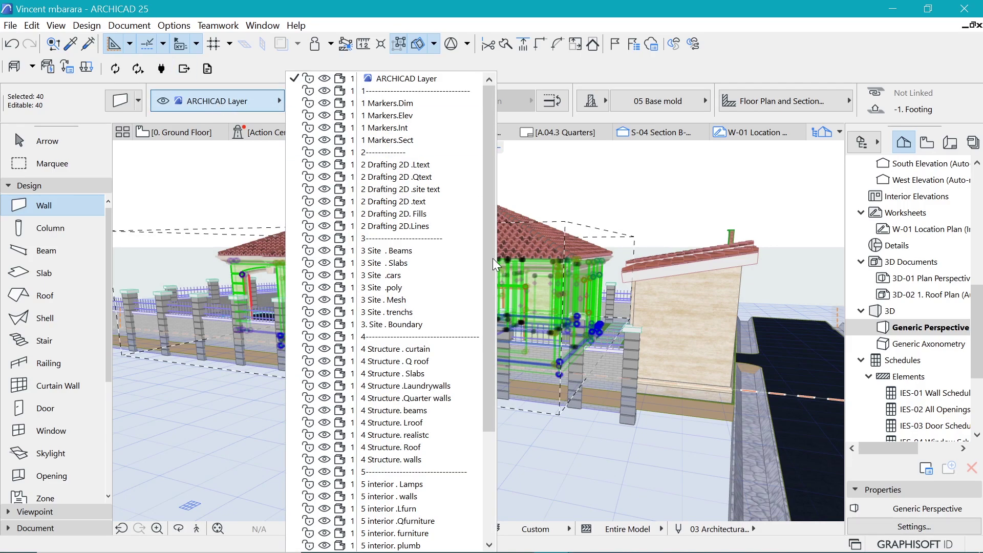
drag(493, 258, 488, 357)
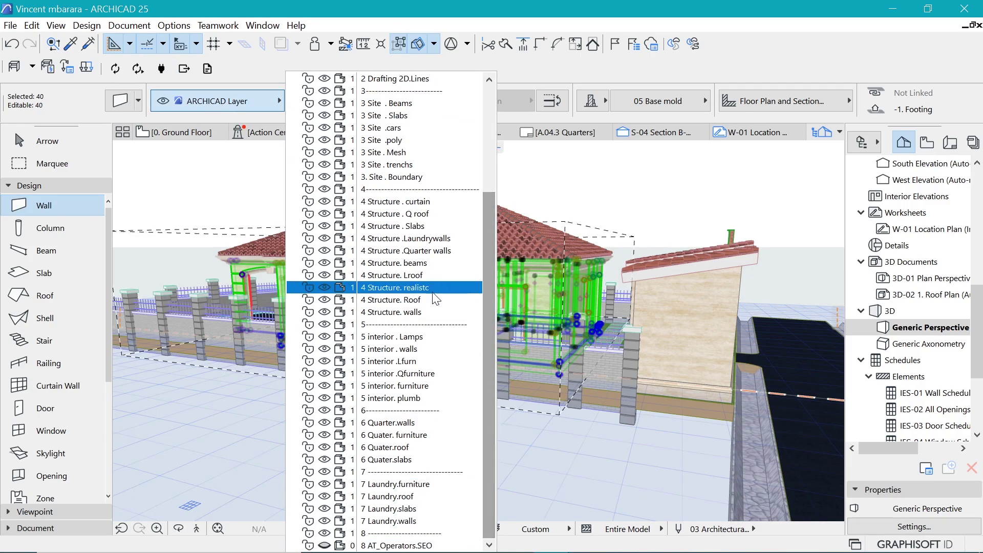
click(425, 311)
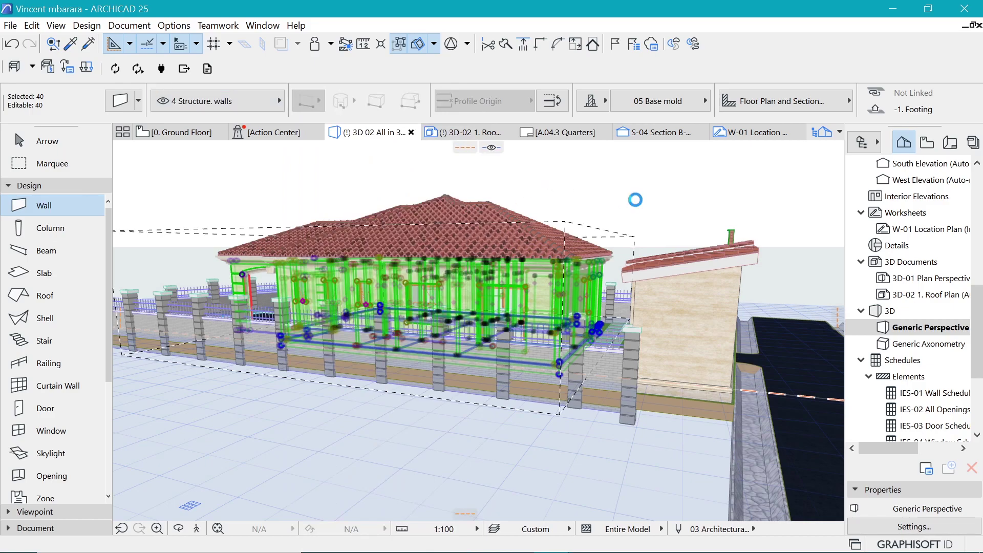
key(Escape)
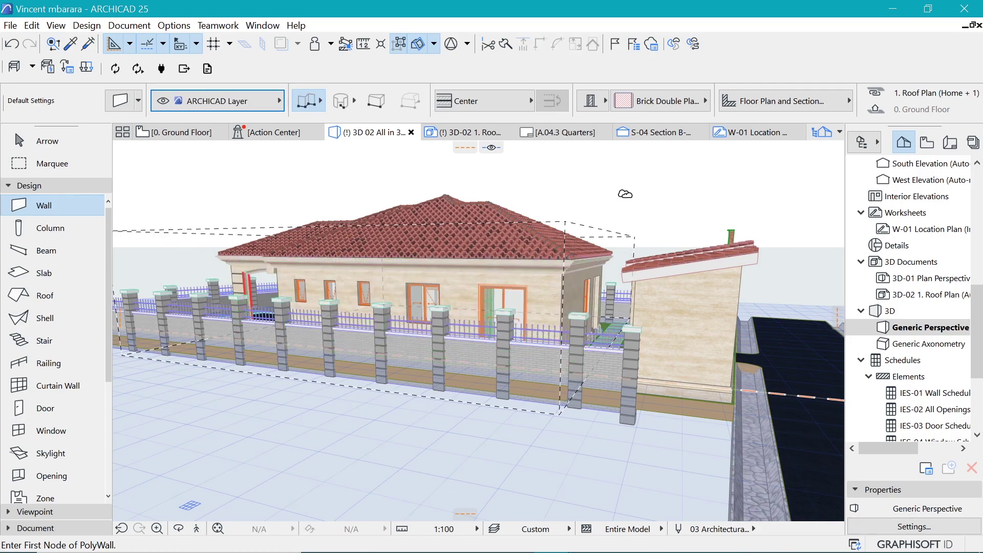
- On the Ground Floor plan, draw a rectangular marquee around the outbuilding containing the laundry and WC
click(184, 134)
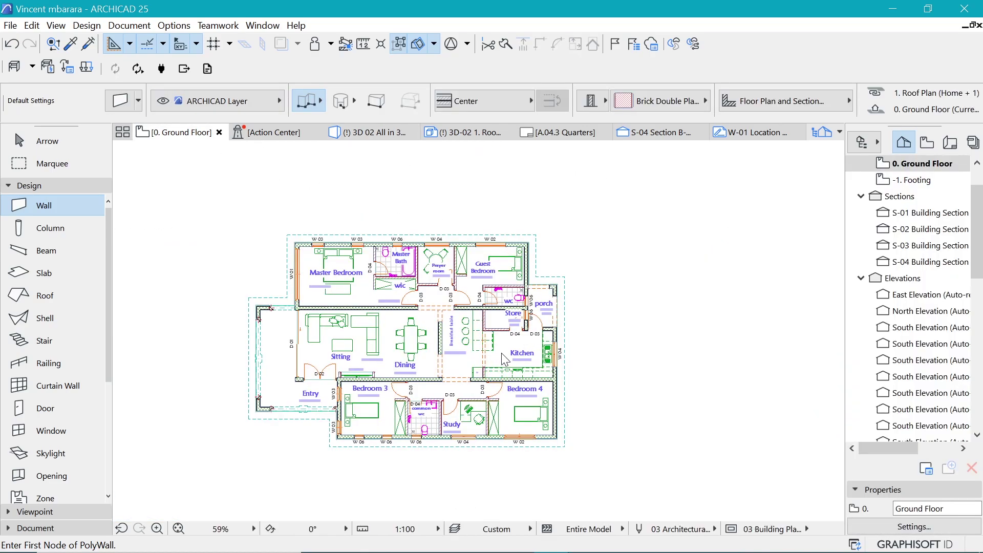
scroll(148, 308, down, 3)
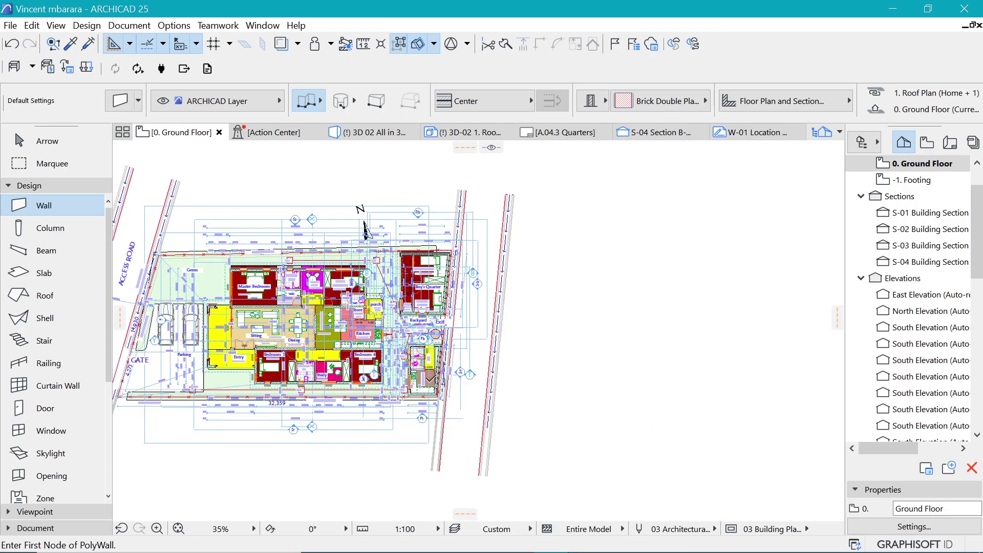
scroll(430, 379, up, 9)
scroll(327, 387, down, 1)
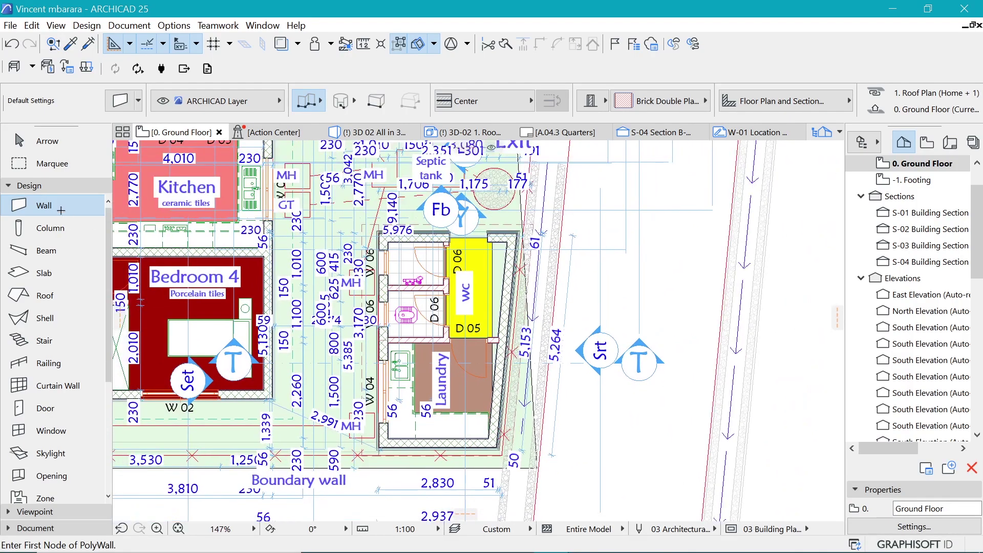
click(30, 163)
click(333, 222)
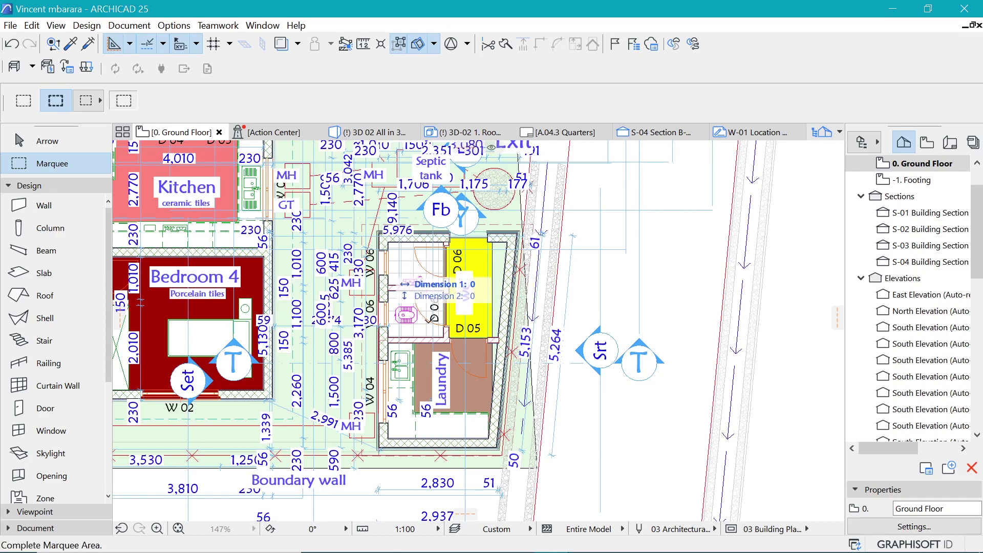
click(567, 486)
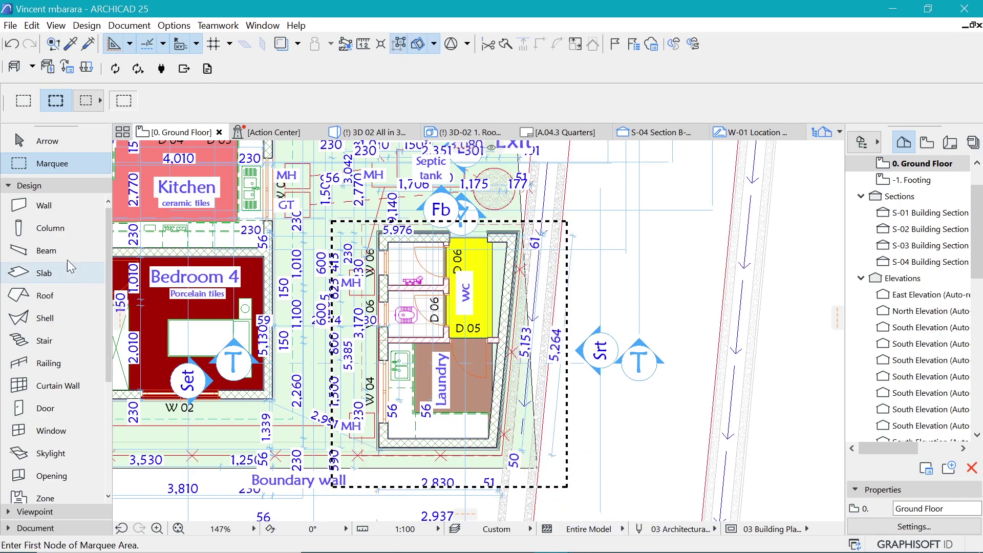
- Assign all of the laundry outbuilding's walls inside the marquee to the "6 Quarter.walls" layer, and clear the selection
click(58, 211)
key(ctrl+a)
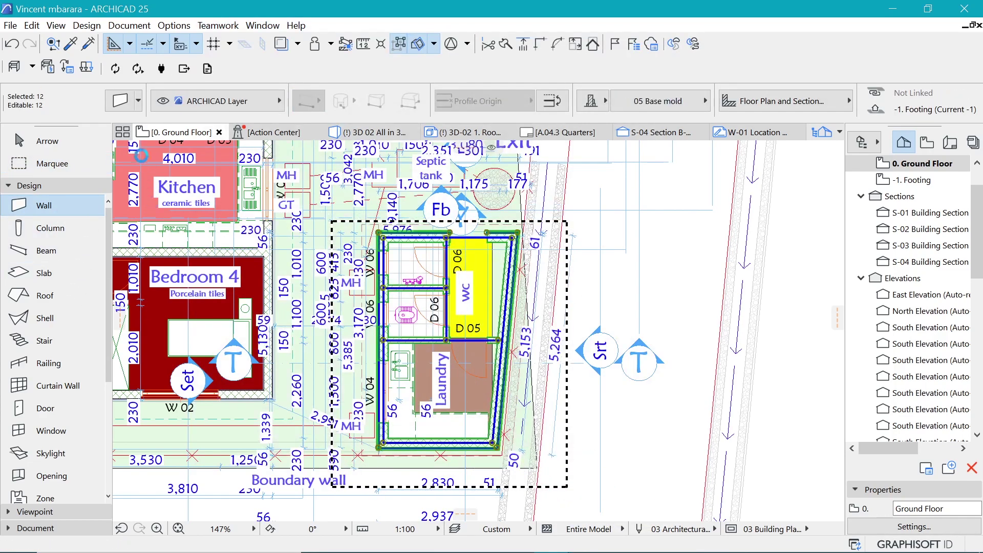
click(220, 105)
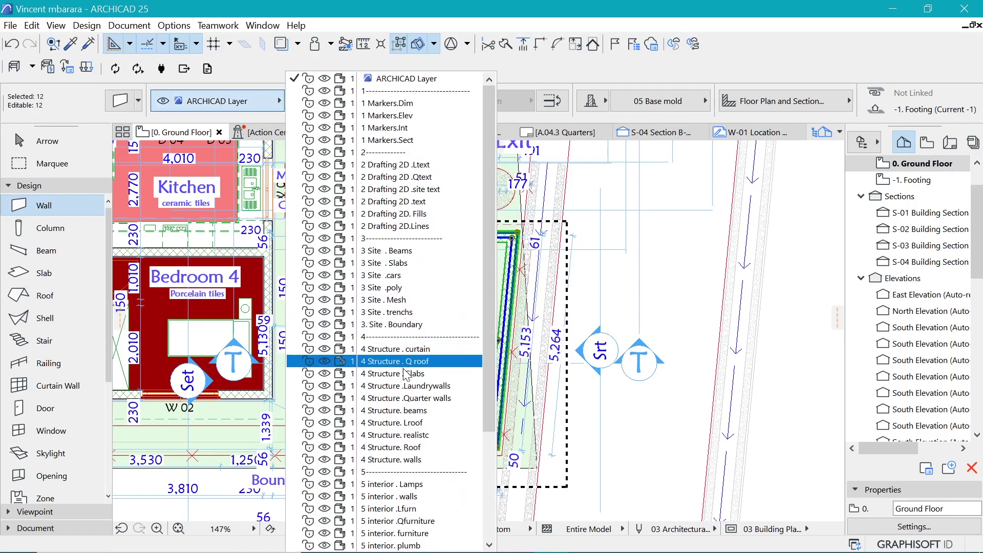
scroll(433, 451, down, 4)
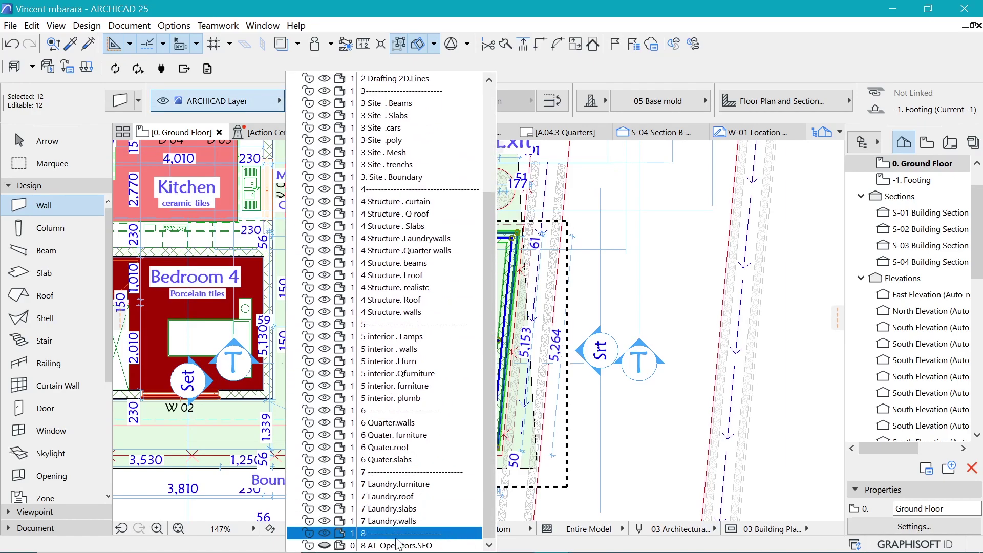
click(406, 424)
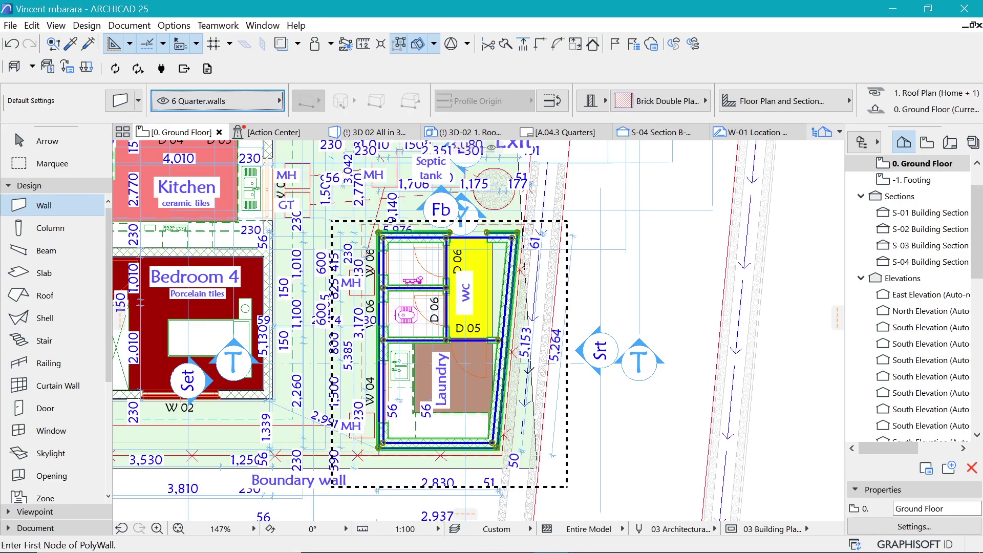
key(Escape)
- Return to the 3D view of the house front and create a layer combination named "Main House only"
key(F3)
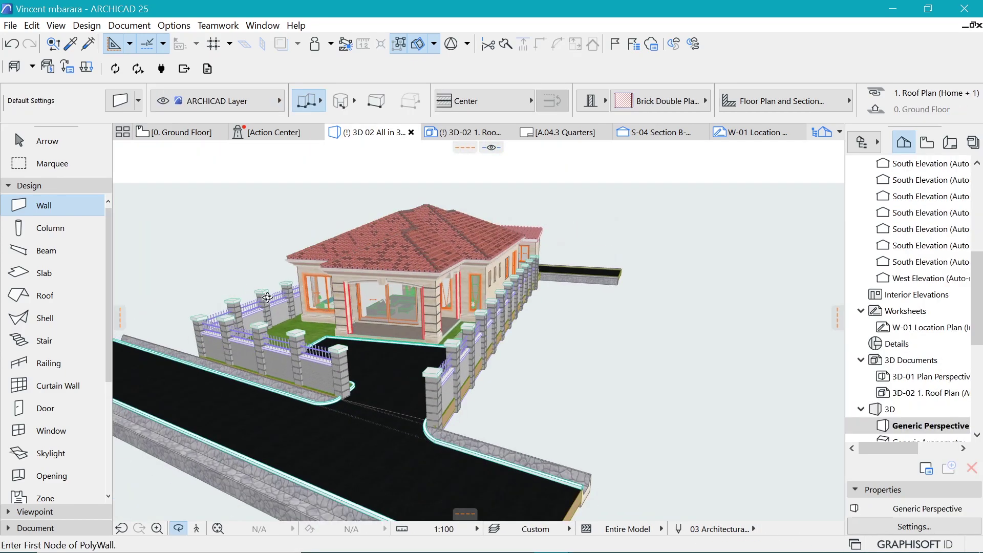
scroll(456, 290, up, 3)
scroll(457, 290, up, 2)
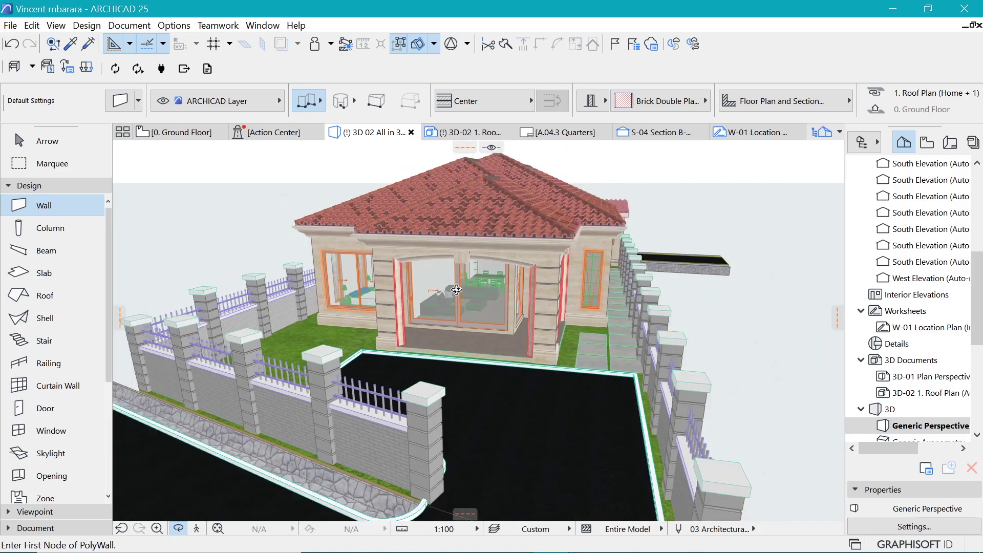
scroll(456, 290, down, 1)
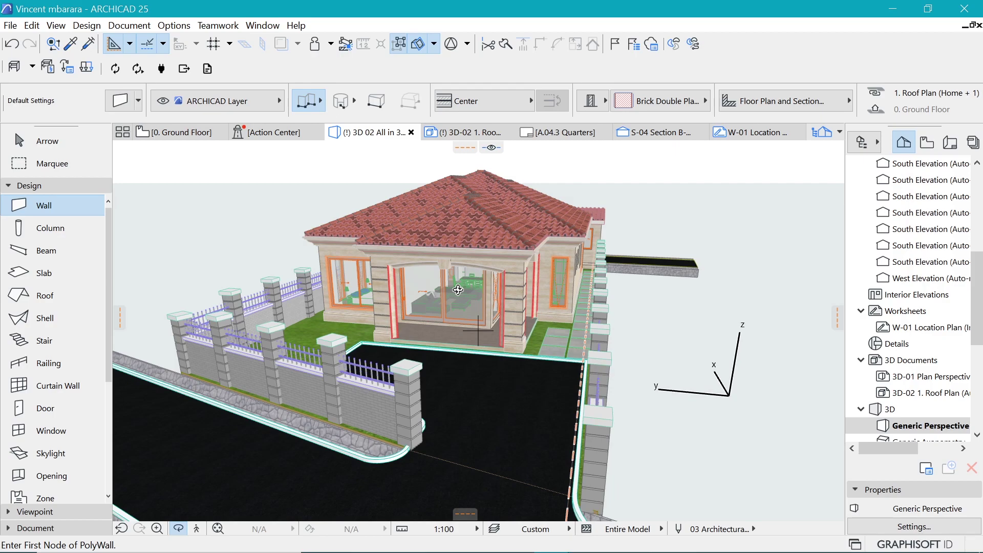
key(shift+F1)
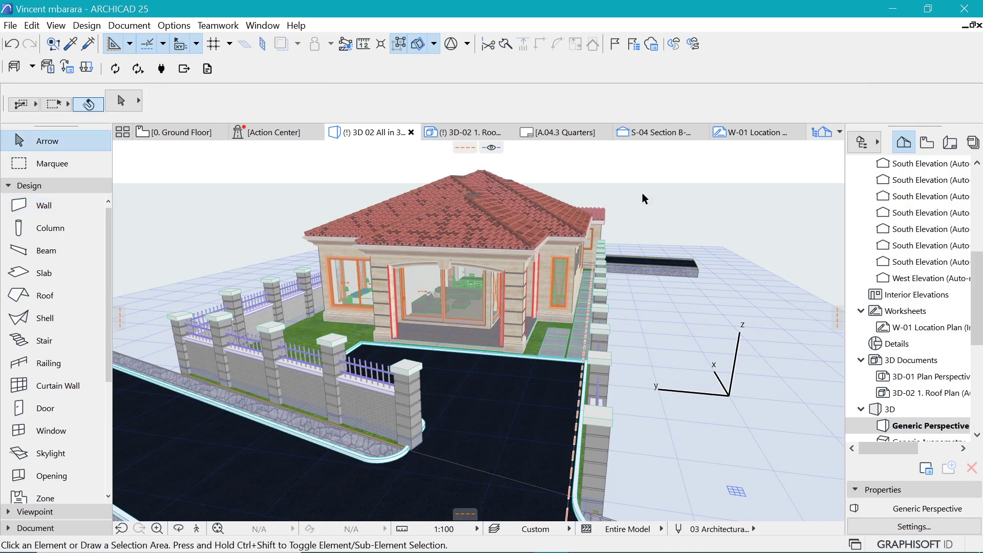
key(ctrl+l)
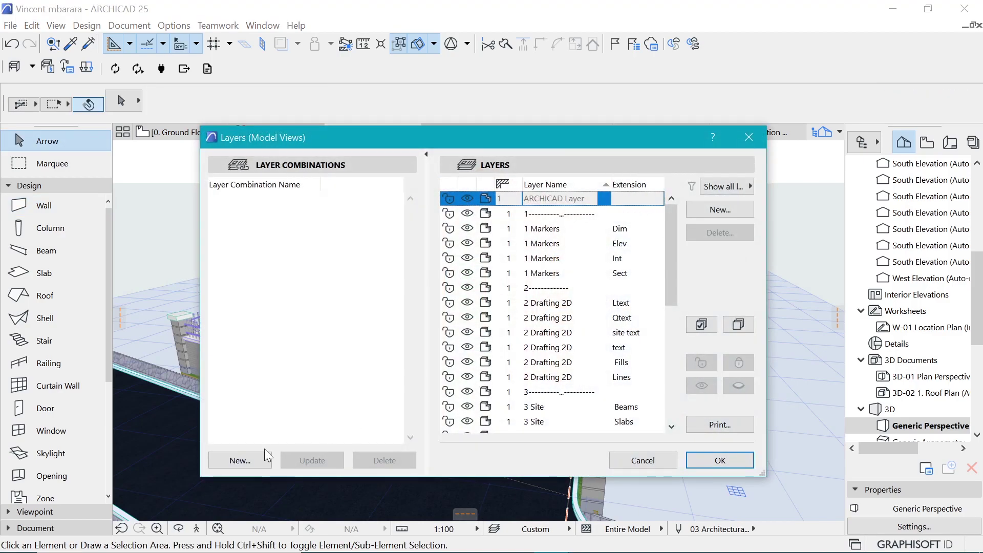
click(240, 460)
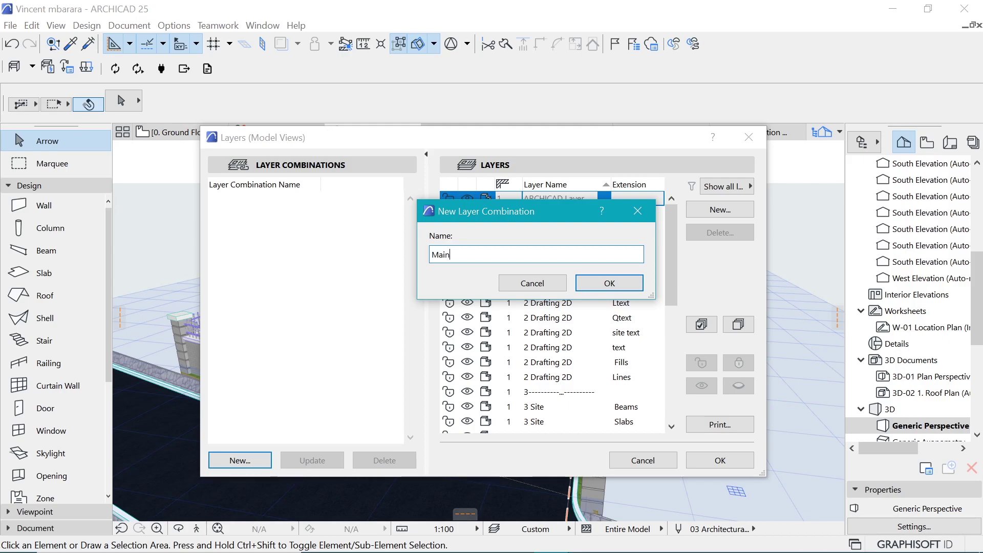
text(House only)
key(Return)
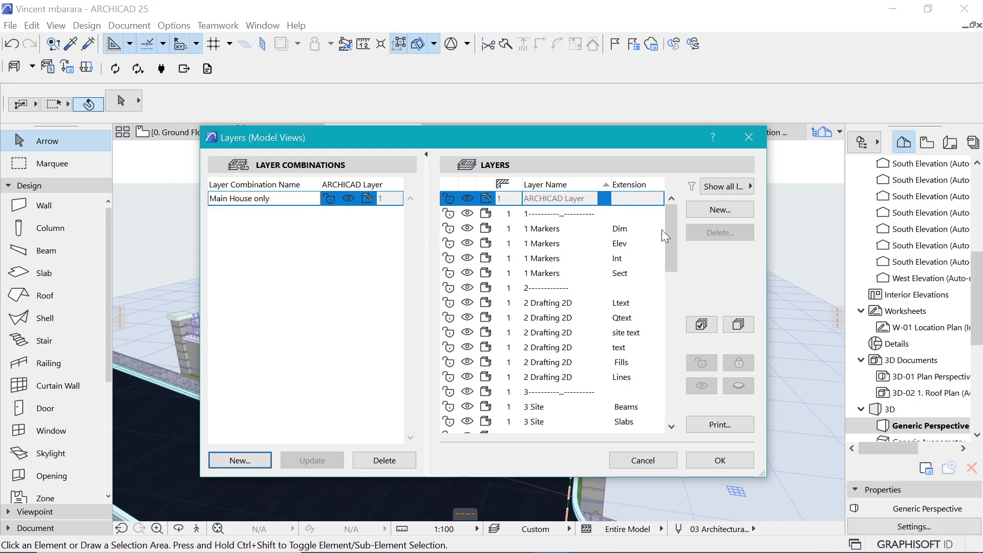
- Select all layers in the layer settings, hide them, and apply the change to the 3D view
mouse_move(669, 235)
mouse_down()
mouse_move(681, 416)
mouse_move(672, 221)
mouse_up()
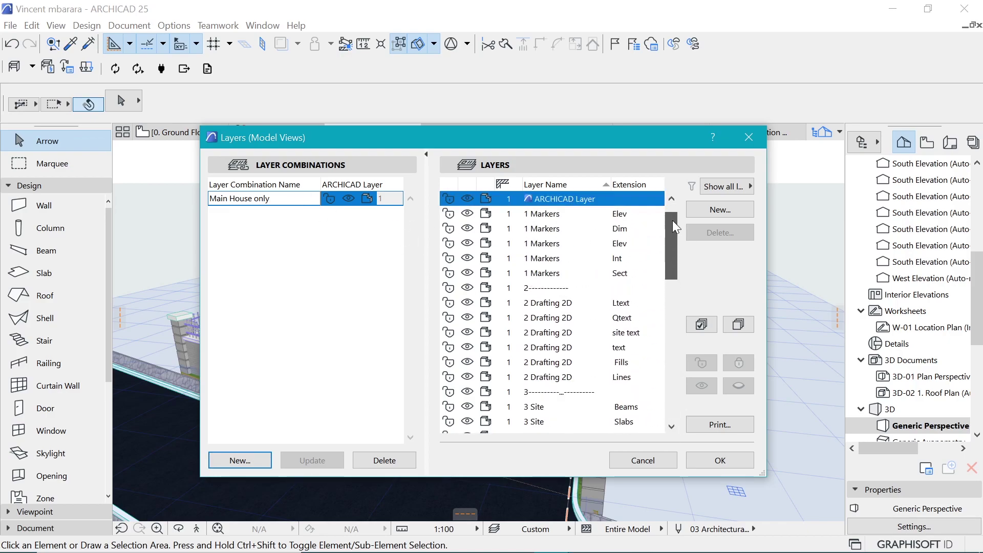
click(703, 327)
click(703, 325)
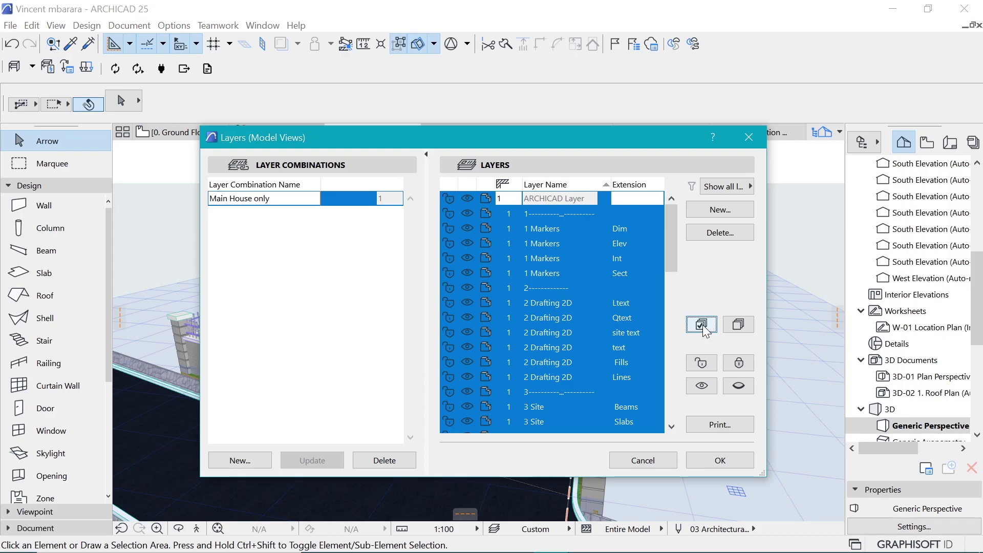
click(740, 386)
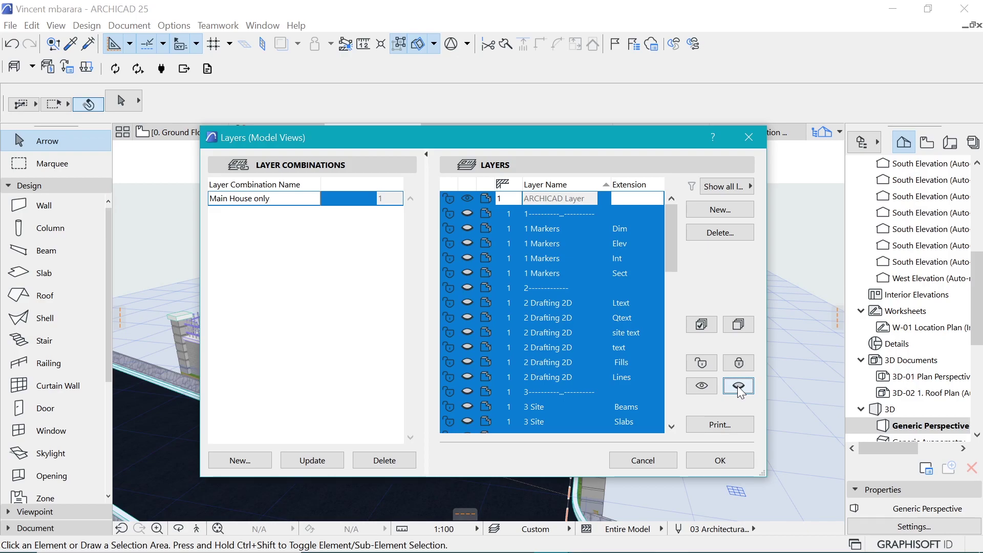
click(725, 466)
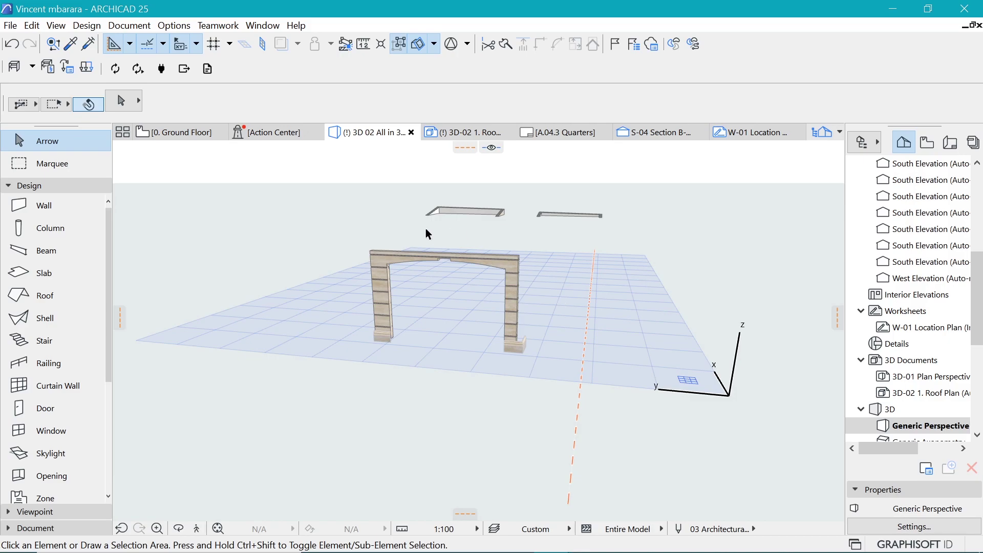
- Assign the arched front porch wall to the "4 Structure. walls" layer
click(499, 266)
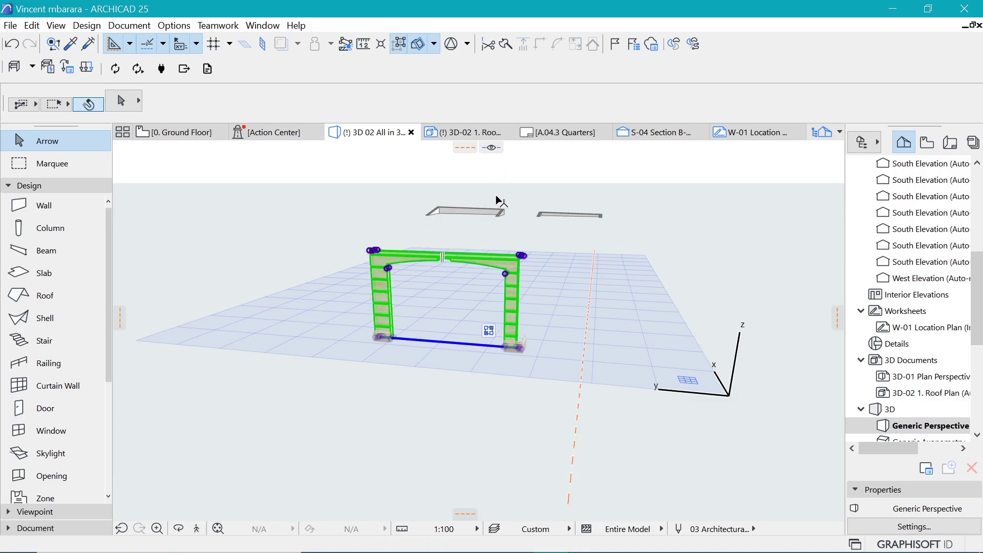
click(218, 103)
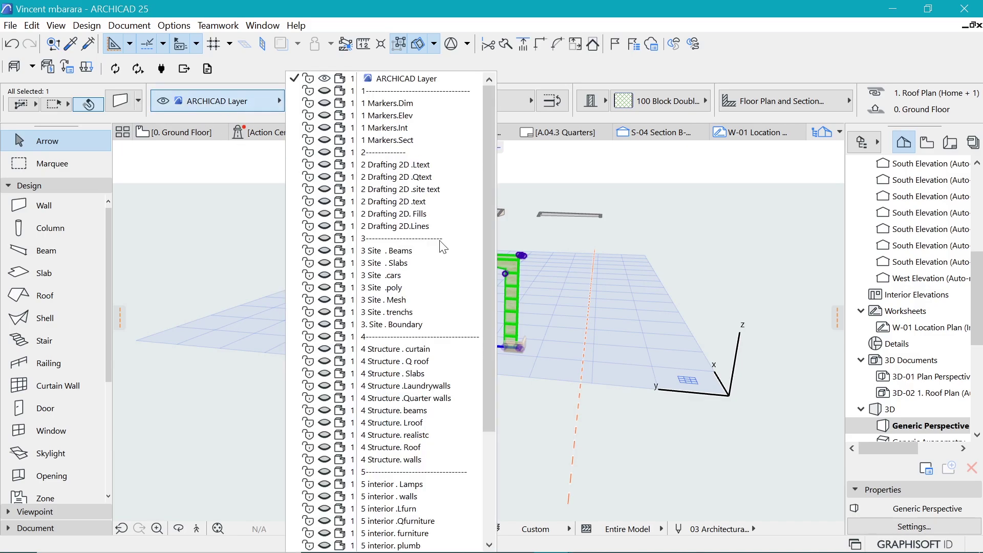
drag(493, 307, 487, 479)
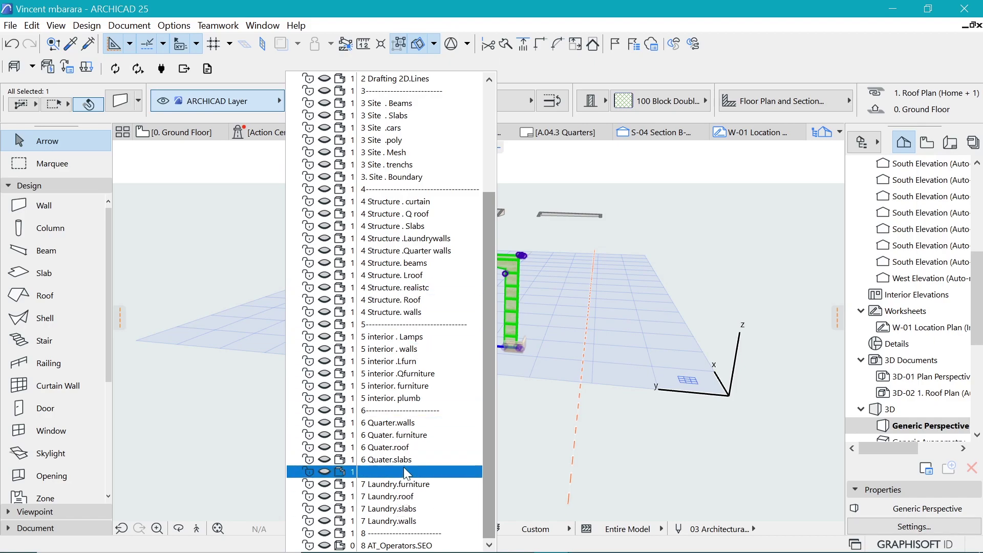
click(399, 312)
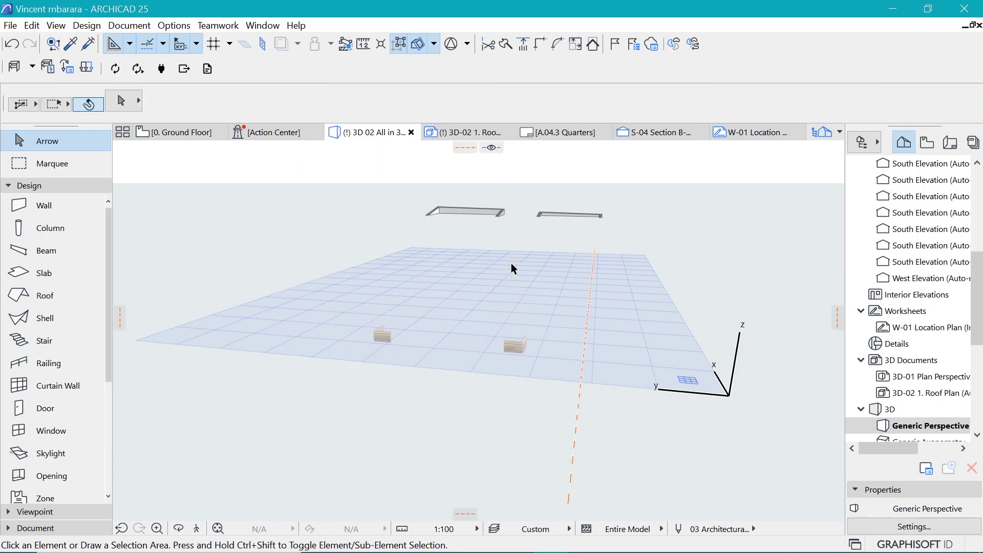
- Select all elements left visible in the 3D view and assign the walls to the "4 Structure. walls" layer
click(512, 345)
key(ctrl+a)
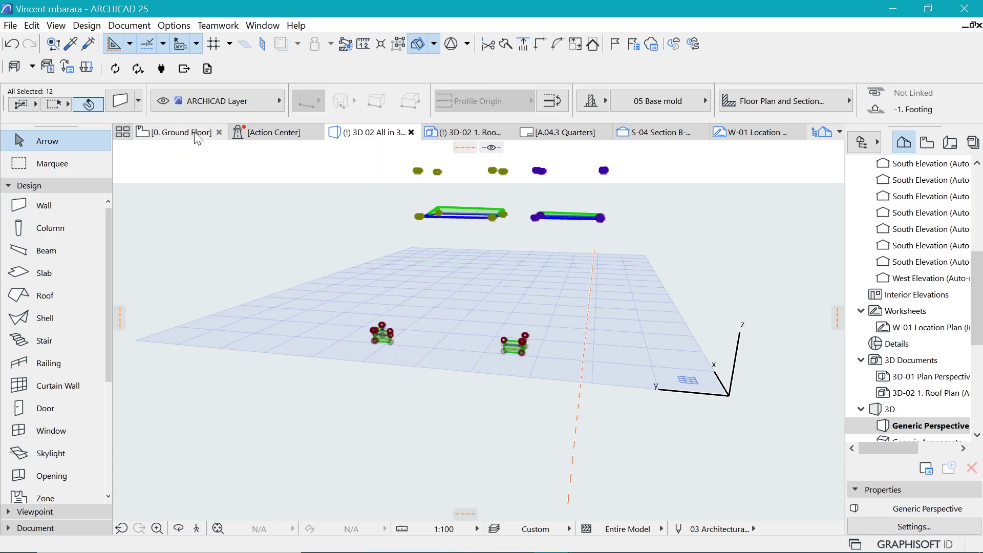
click(207, 102)
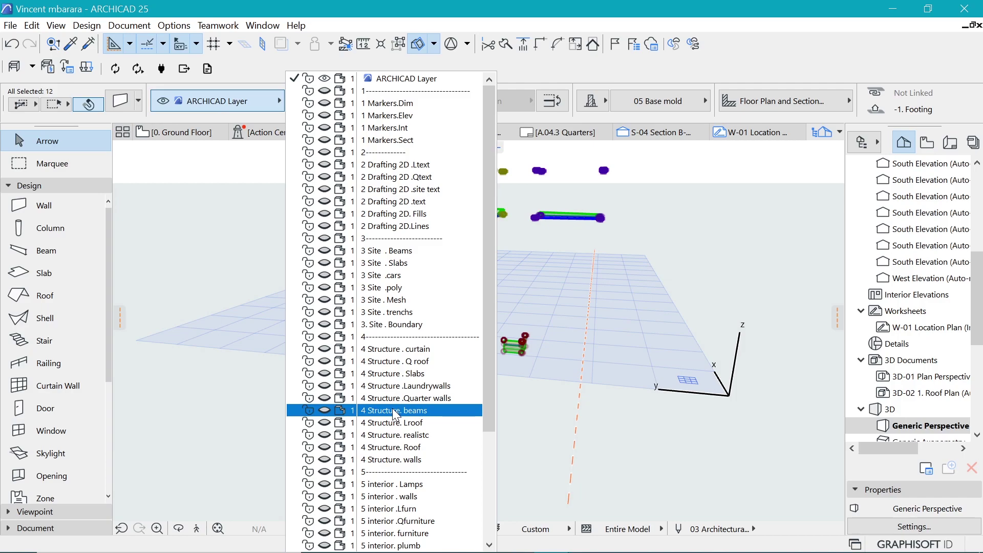
scroll(408, 417, down, 3)
click(423, 357)
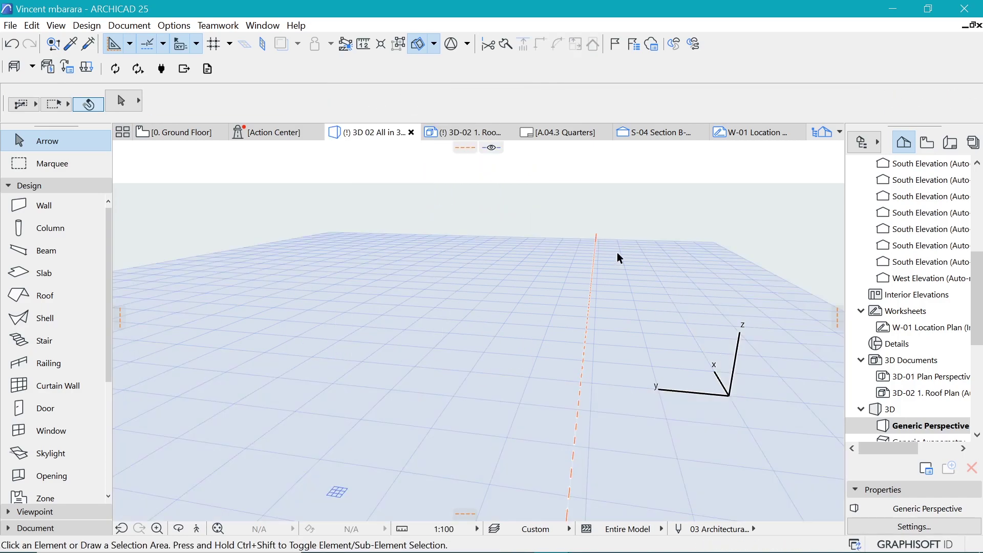
- Hide all layers in the layer settings, update the "Main House only" combination with this state, and apply it
right_click(594, 271)
click(639, 225)
key(ctrl+l)
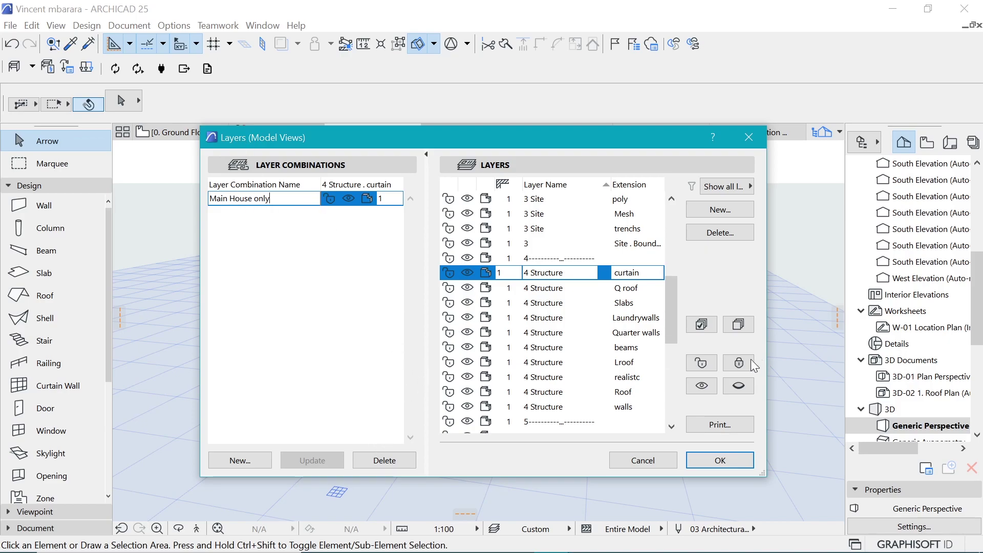
click(742, 387)
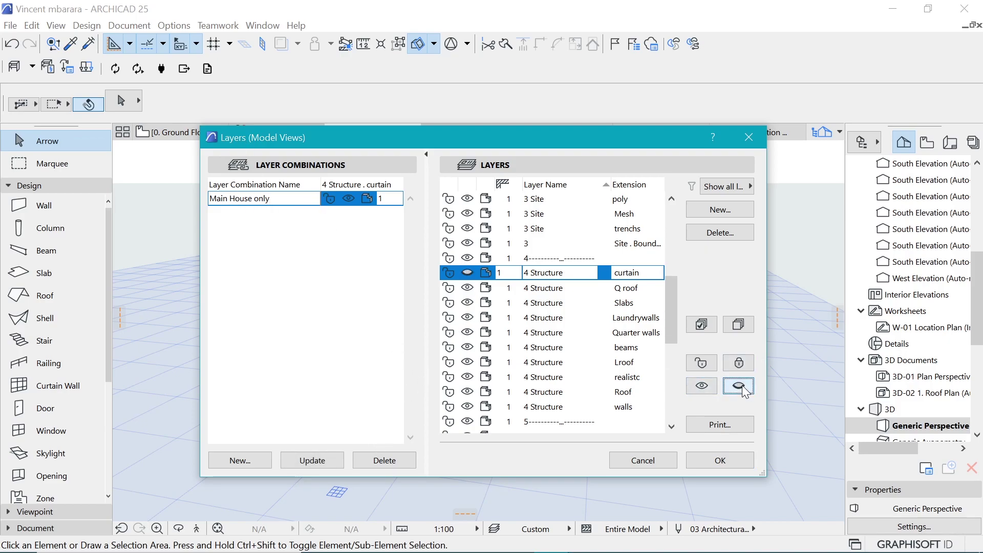
click(707, 324)
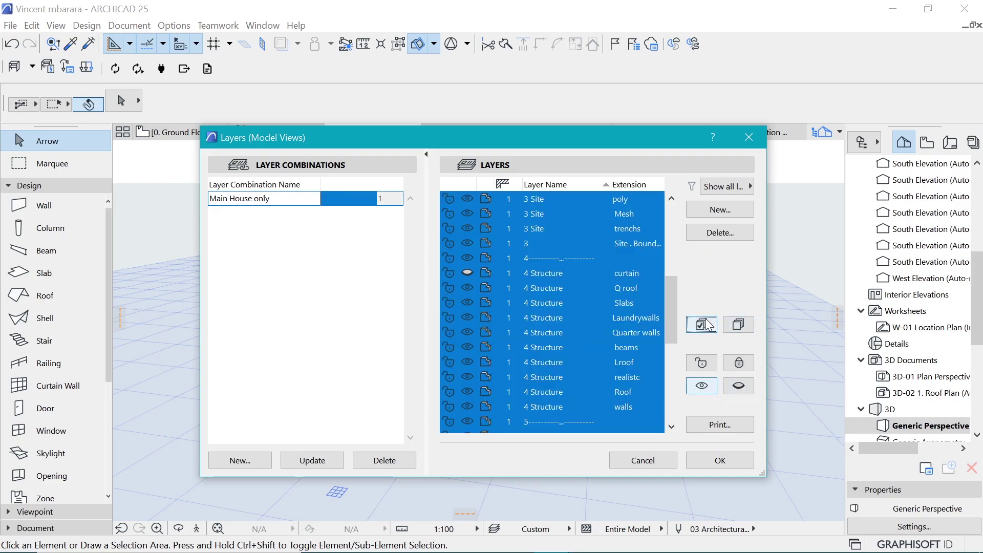
click(741, 387)
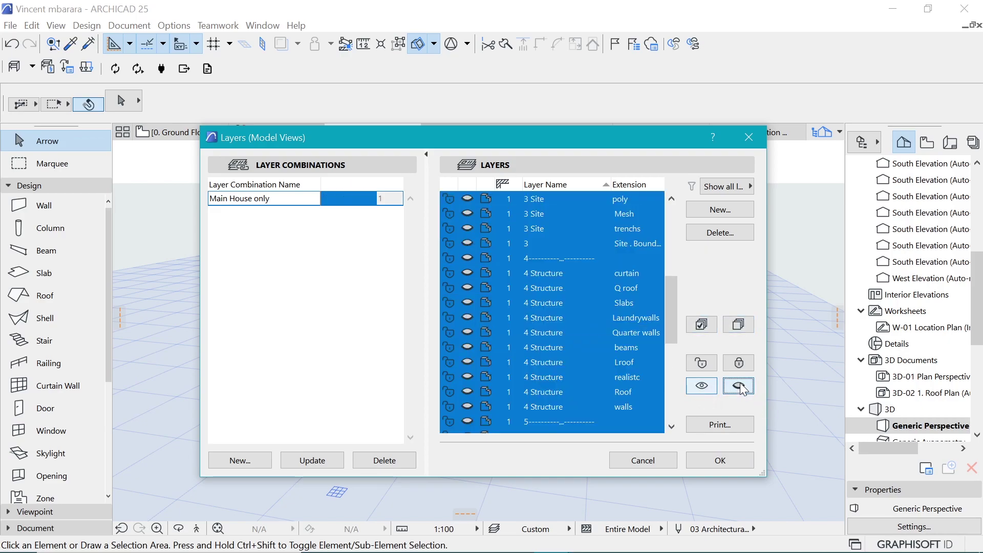
click(314, 460)
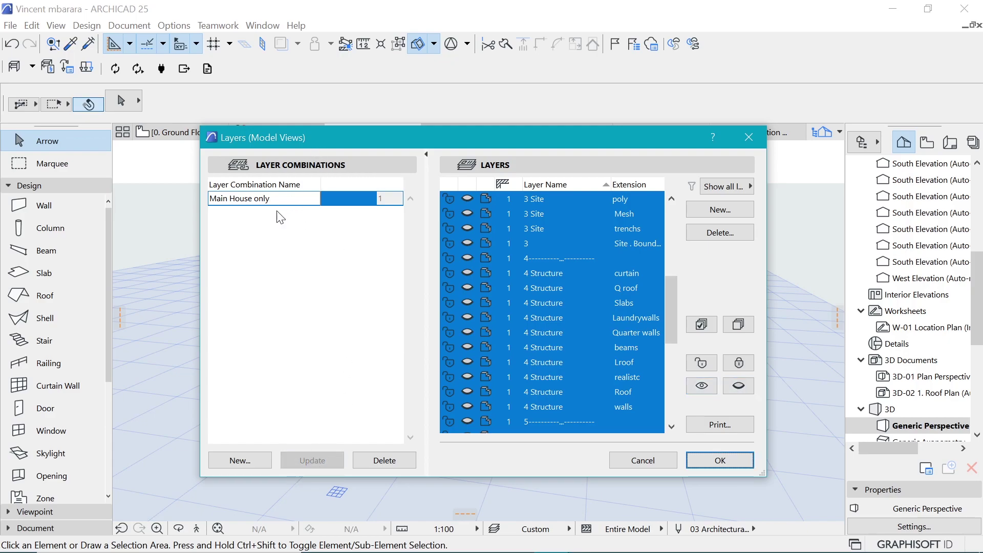
click(720, 458)
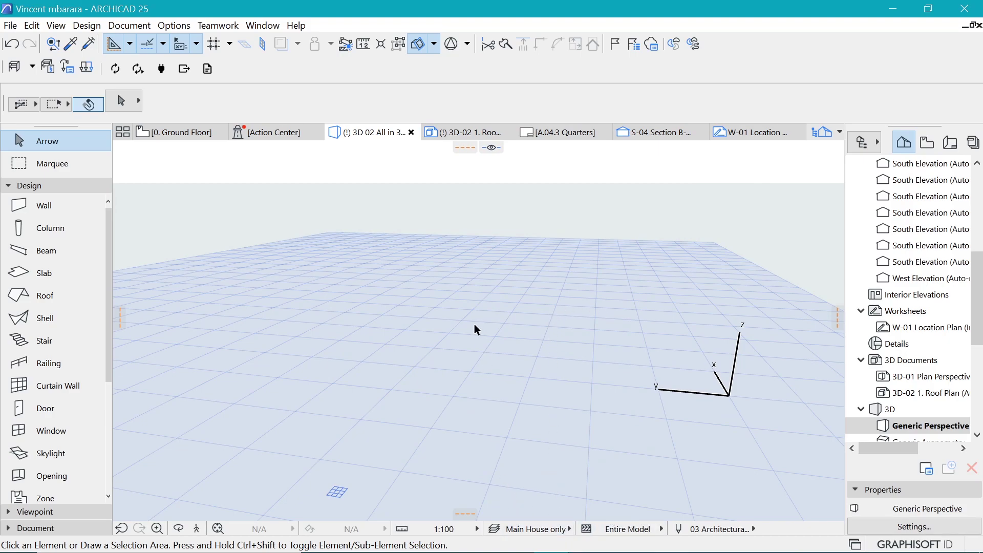
- Show the layers from "3 Site . trenchs" through "4 Structure. walls", update the "Main House only" combination, and apply it
key(ctrl+l)
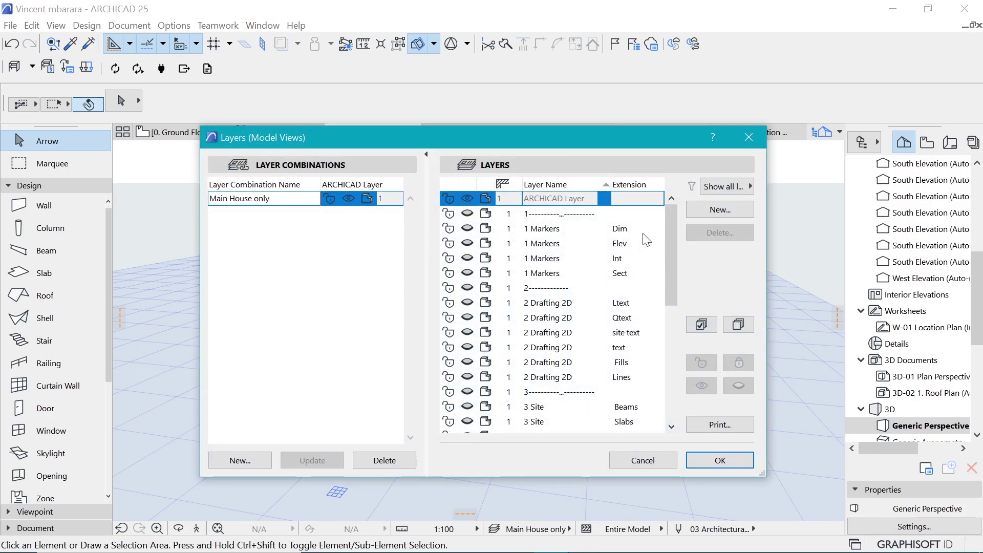
drag(669, 242, 684, 341)
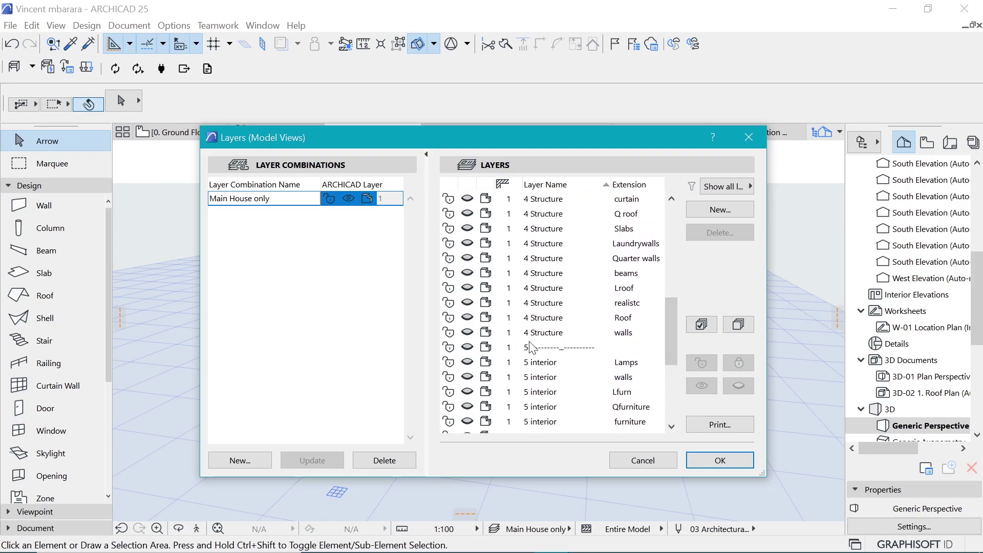
click(543, 333)
scroll(562, 297, up, 1)
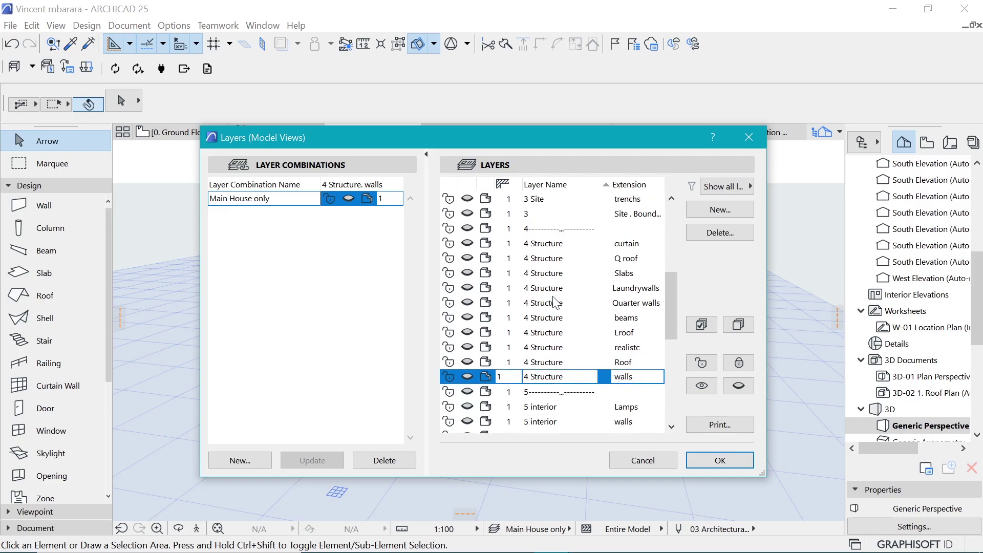
scroll(562, 296, up, 1)
shift+click(557, 246)
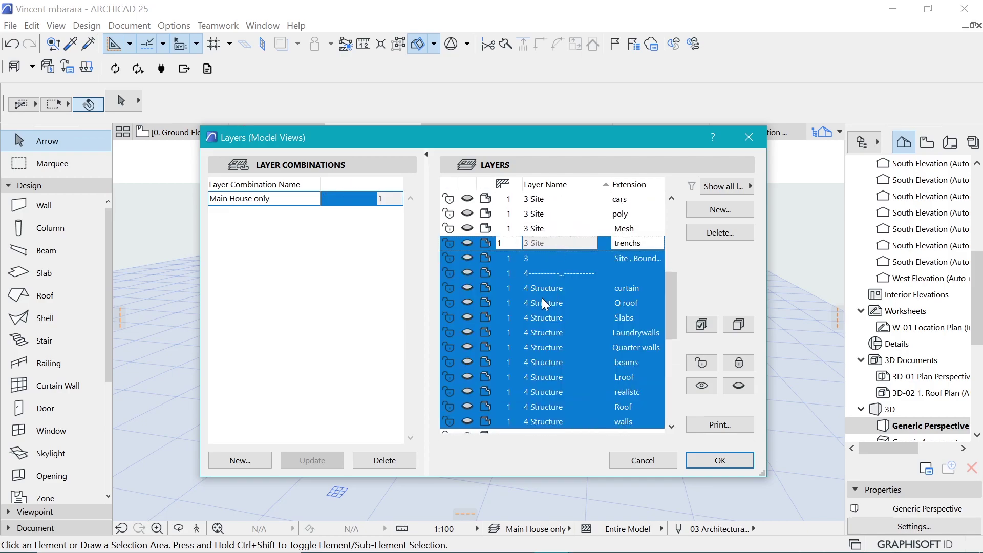
scroll(545, 288, down, 3)
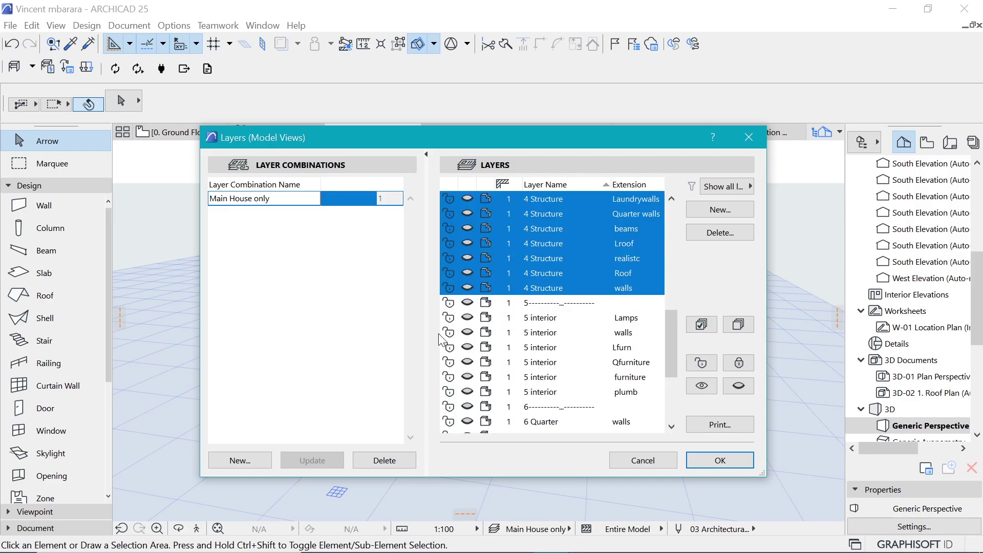
click(701, 387)
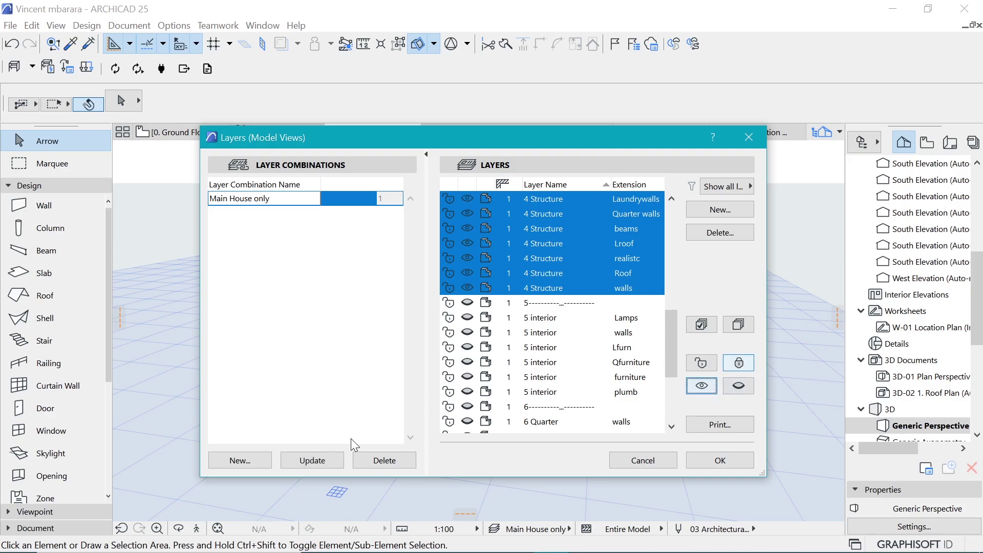
click(324, 458)
scroll(512, 369, up, 1)
click(714, 463)
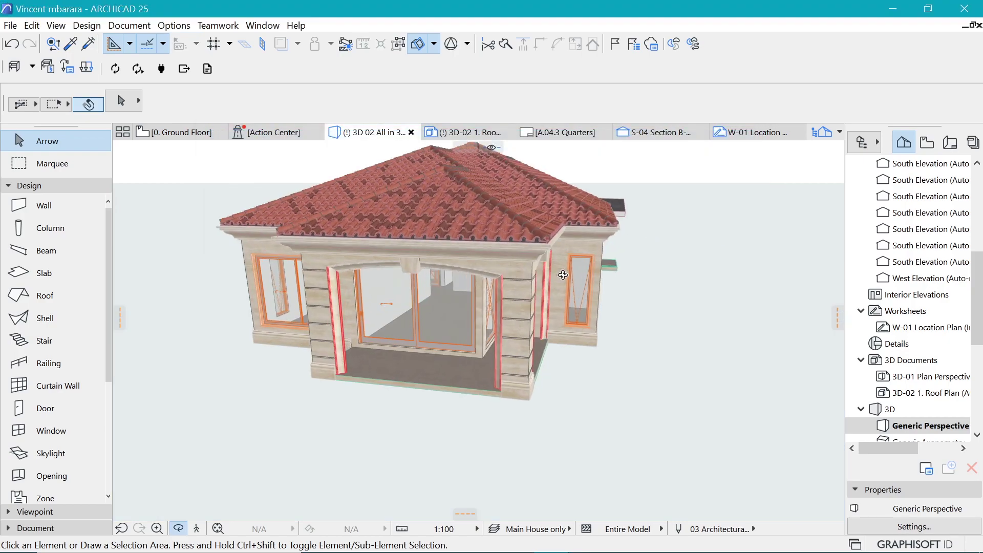
- Select the flat roofs of both outbuildings behind the main house and assign them to the "6 Quarter.walls" layer
shift+middle_drag(563, 276, 547, 291)
shift+middle_drag(172, 391, 518, 307)
scroll(547, 236, up, 5)
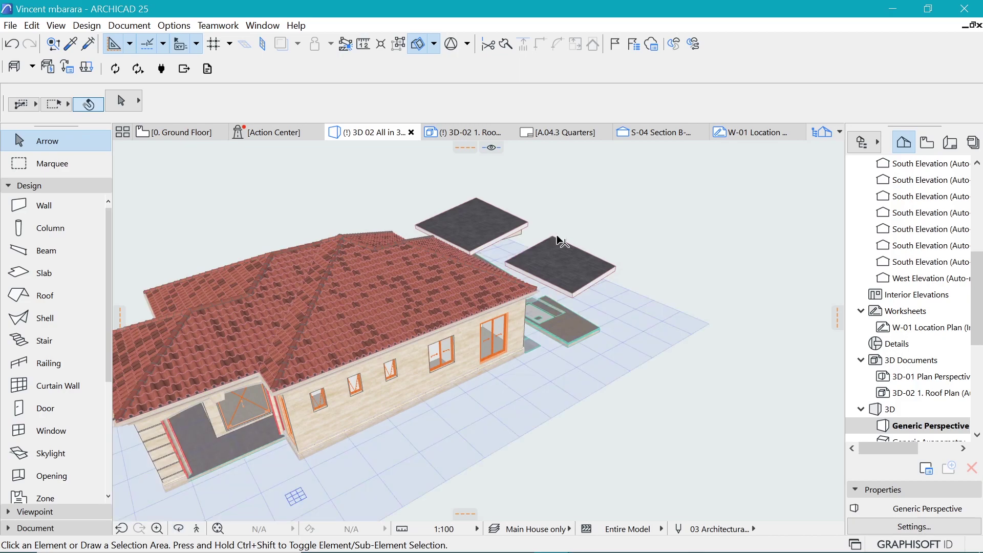
click(555, 241)
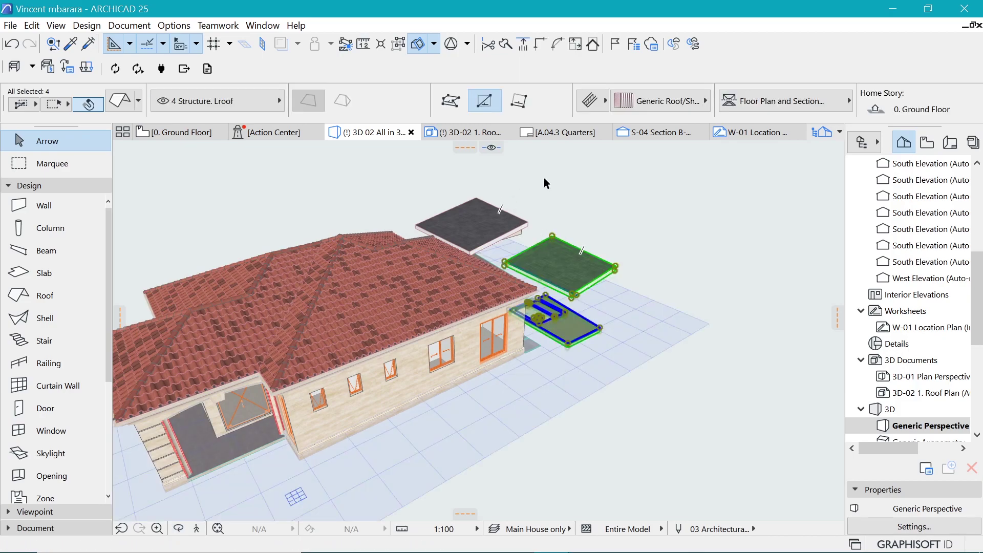
shift+click(476, 225)
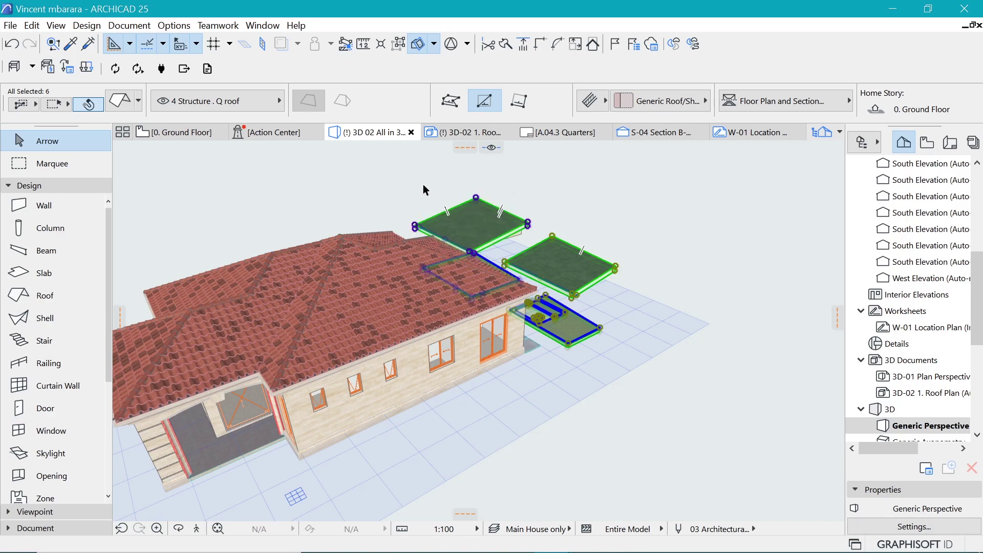
click(209, 100)
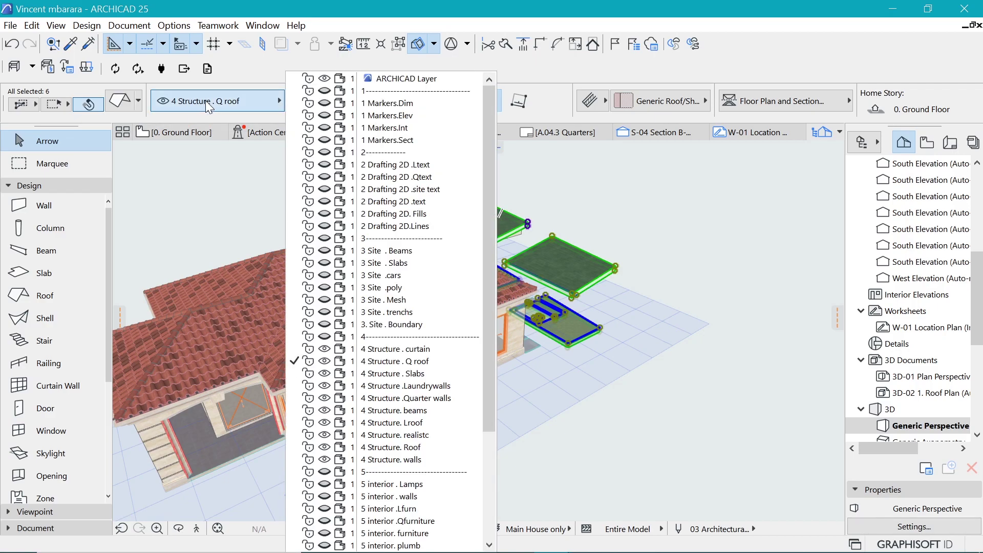
scroll(440, 441, down, 4)
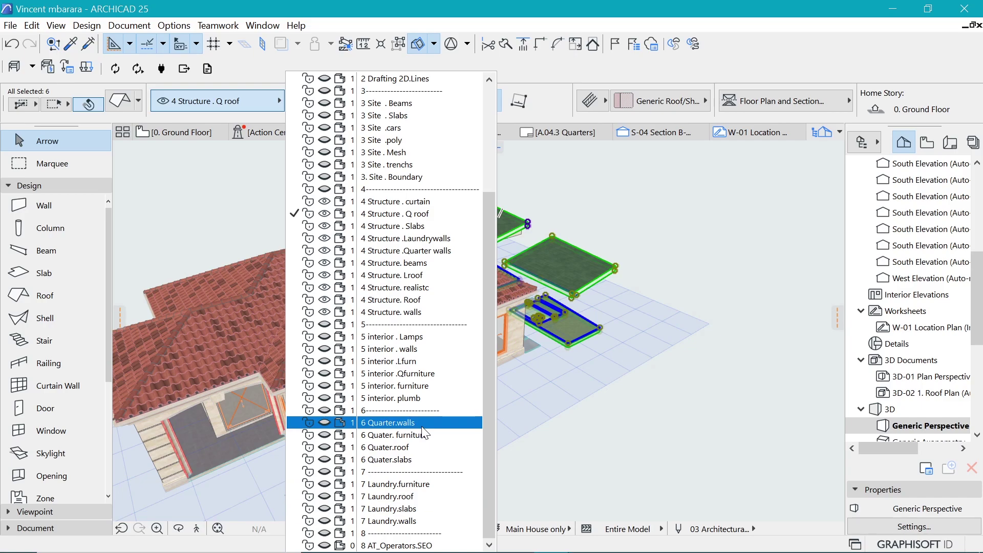
click(423, 425)
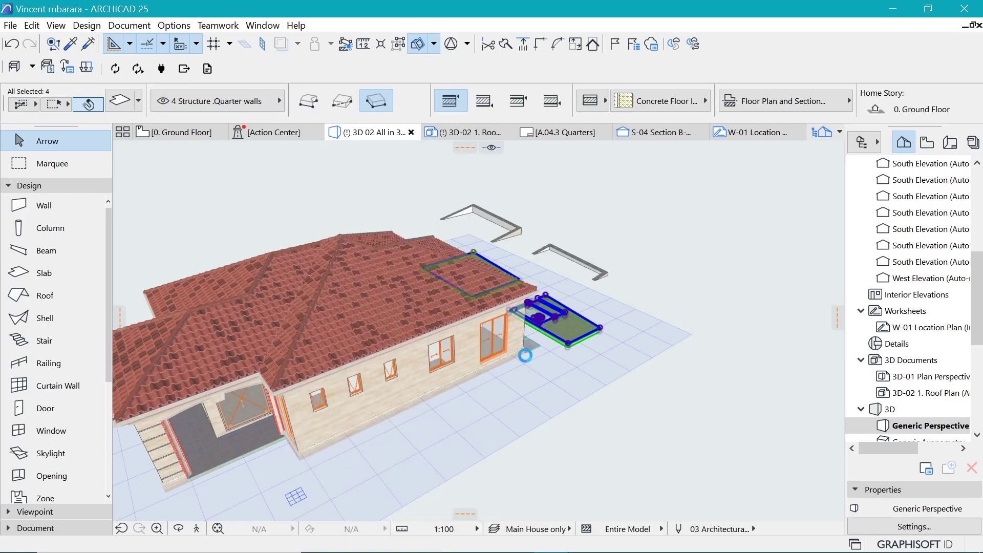
click(488, 210)
shift+click(568, 261)
click(216, 101)
scroll(396, 445, down, 3)
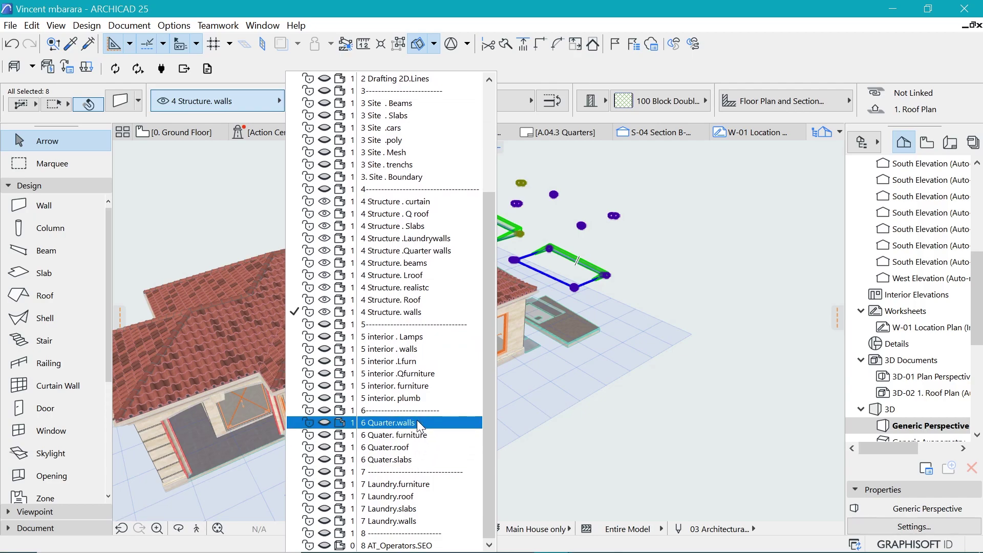
click(401, 510)
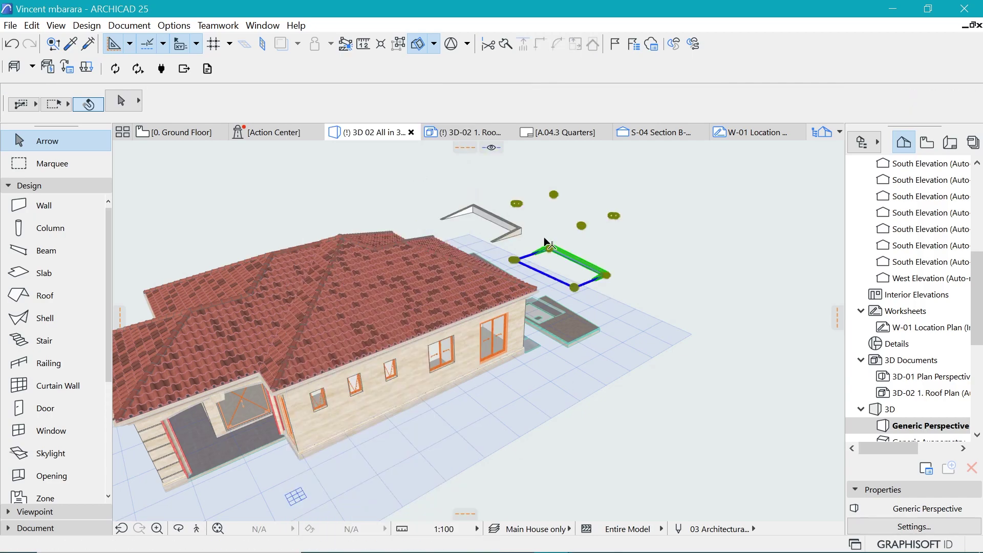
- Assign the laundry outbuilding's parapet walls to "7 Laundry.walls" and its floor slabs to "7 Laundry.slabs", and clear the selection
click(216, 101)
scroll(408, 492, down, 3)
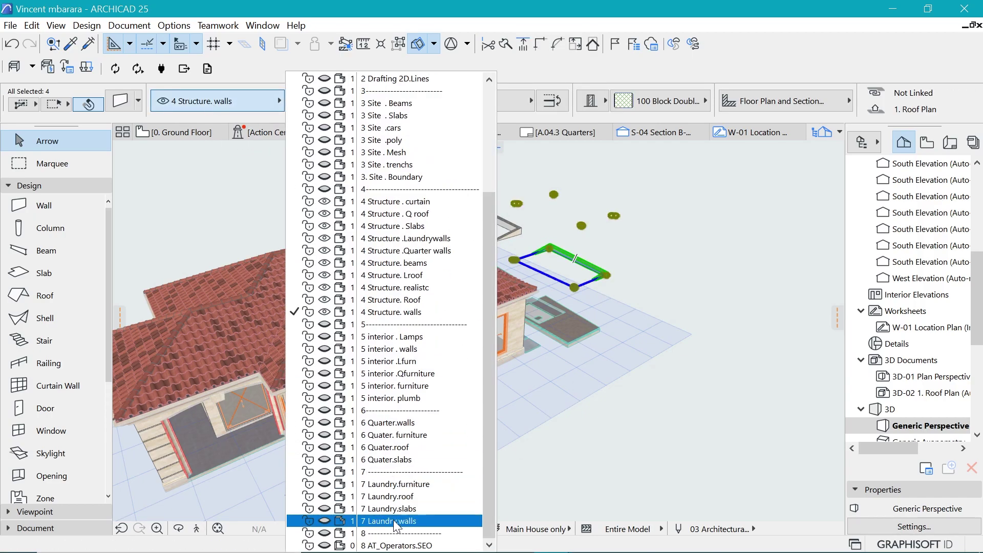
click(408, 523)
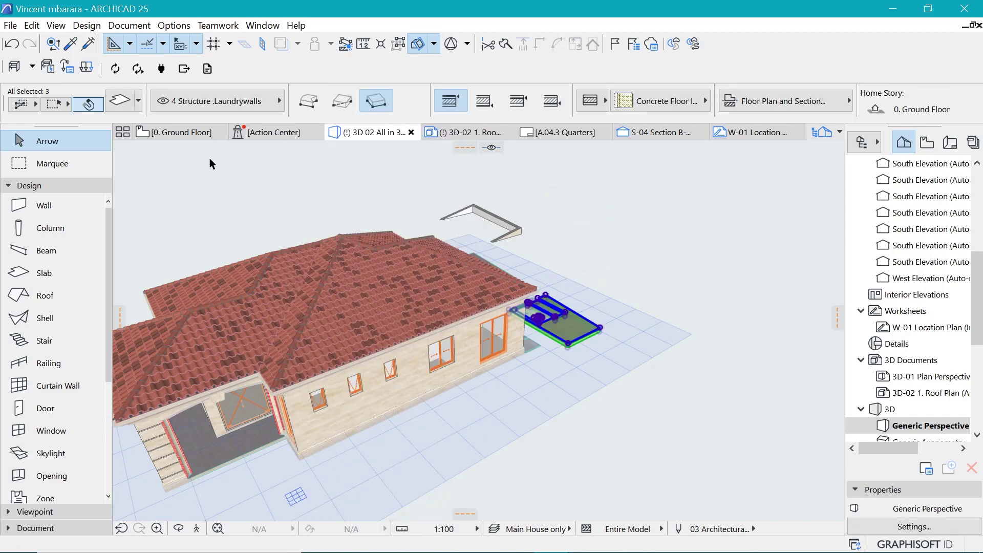
click(215, 101)
scroll(408, 532, down, 3)
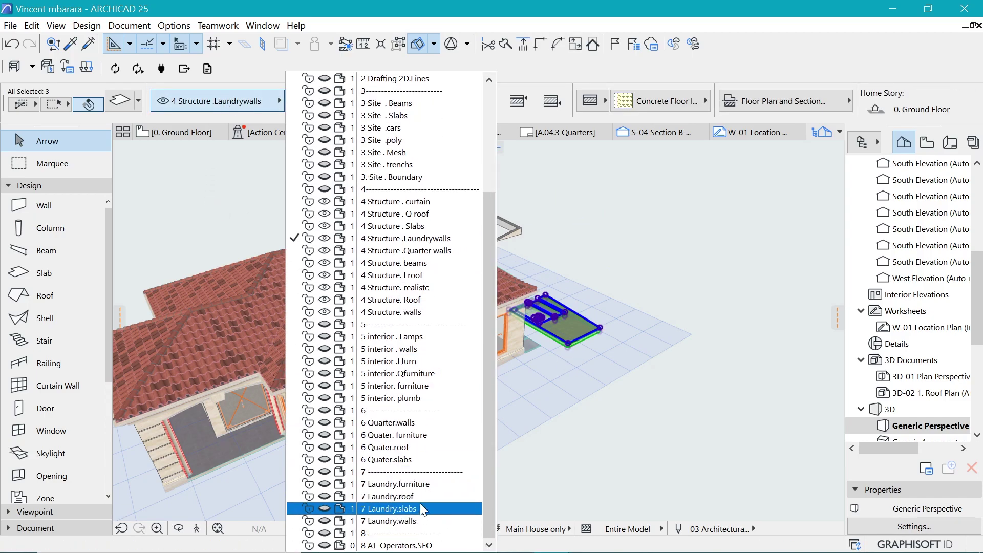
click(413, 508)
click(613, 263)
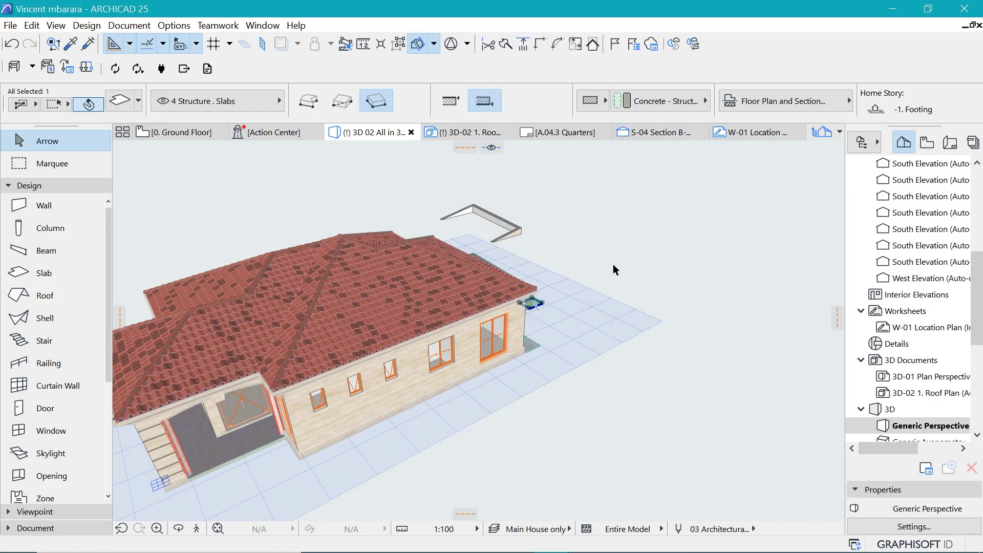
- Assign the row of paving slabs behind the main house and the two separate pavers to the "3 Site . Slabs" layer
shift+middle_drag(613, 263, 455, 317)
click(418, 375)
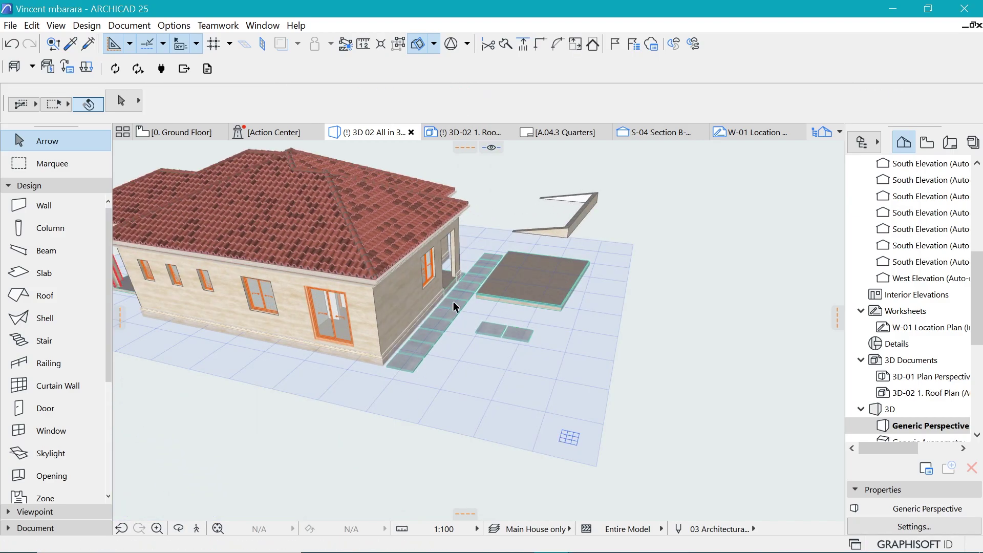
click(420, 372)
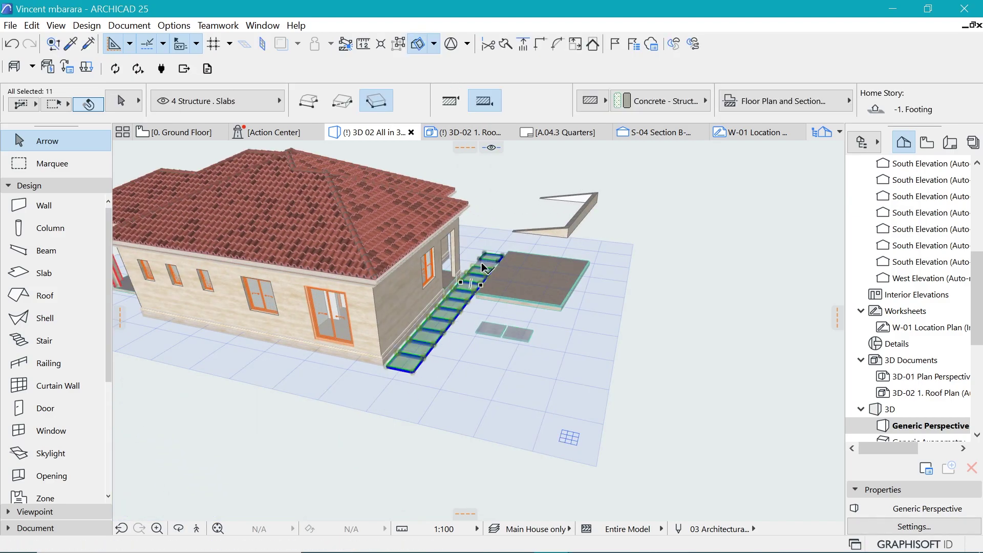
click(204, 101)
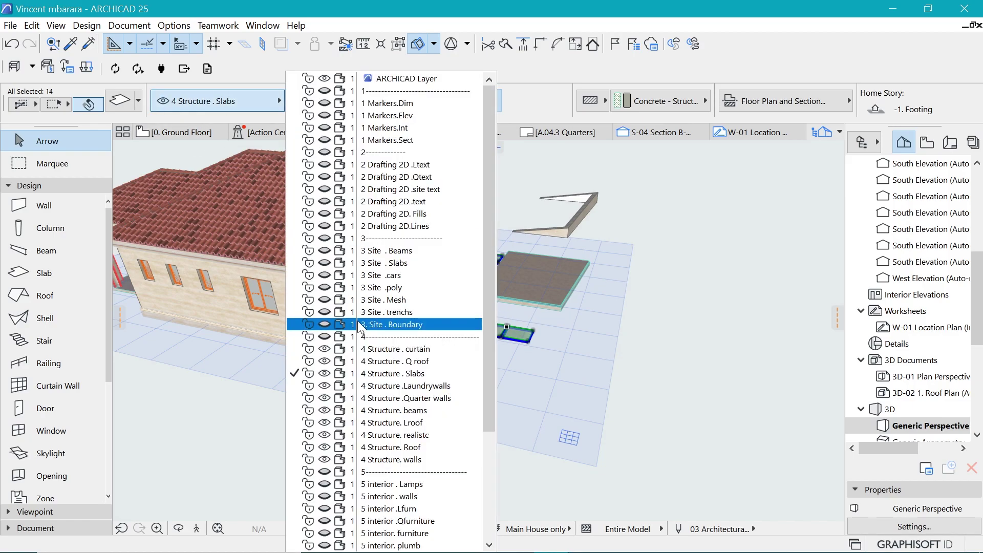
click(358, 266)
- Assign the quarter outbuilding's floor slab to "6 Quarter.walls" and the narrow slab remaining beneath it to "3 Site . Slabs"
click(537, 278)
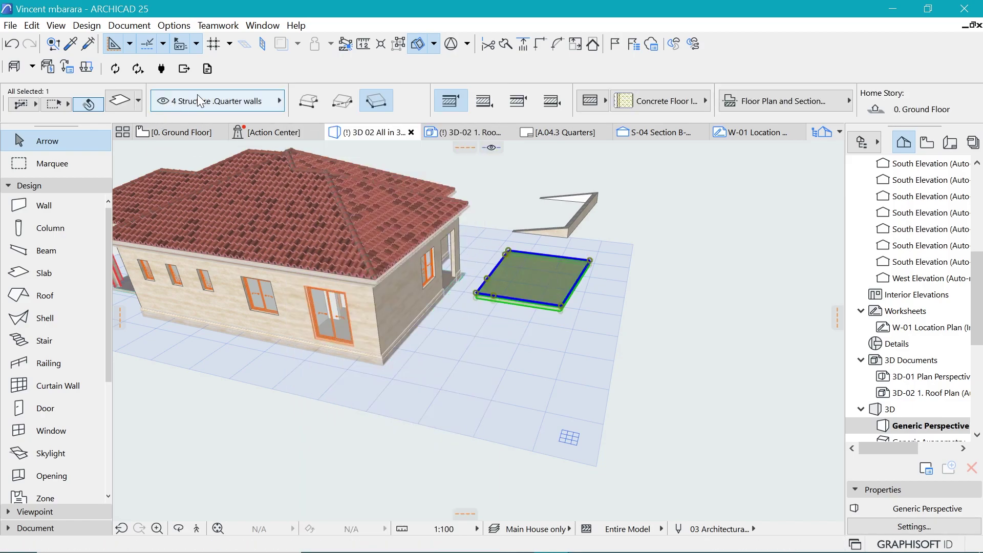
click(215, 101)
click(404, 423)
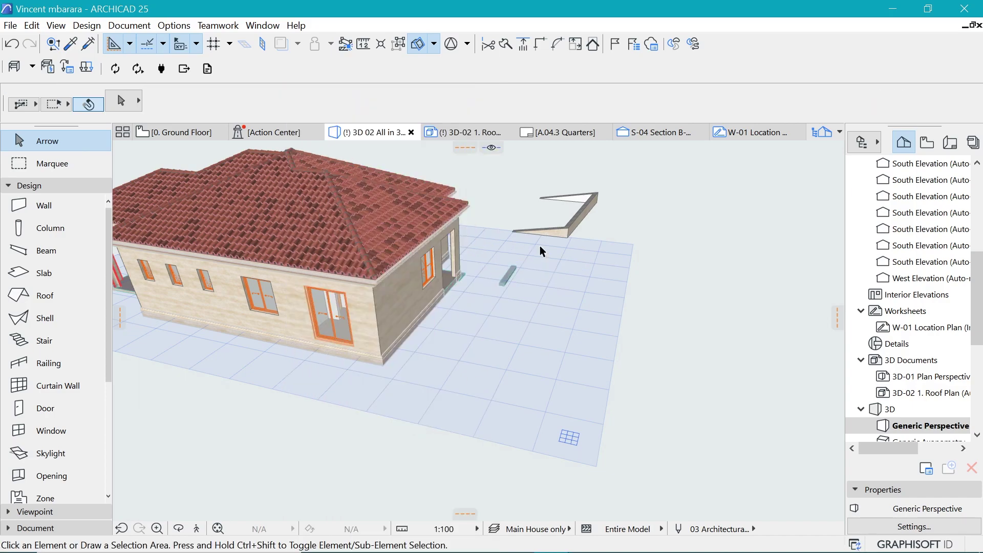
click(507, 278)
click(177, 106)
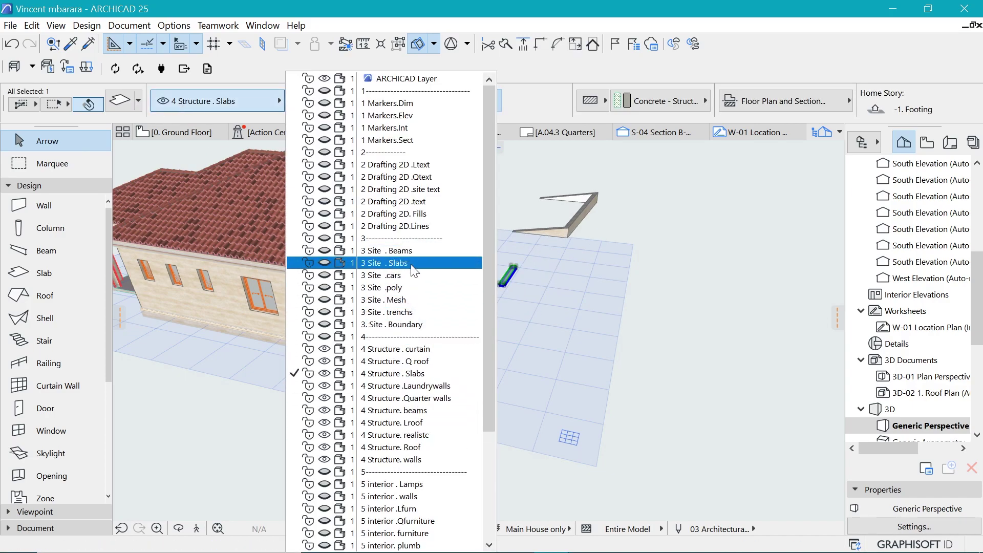
click(405, 263)
- Assign the four remaining outbuilding walls behind the main house to the "6 Quarter.walls" layer
click(198, 107)
scroll(439, 482, down, 3)
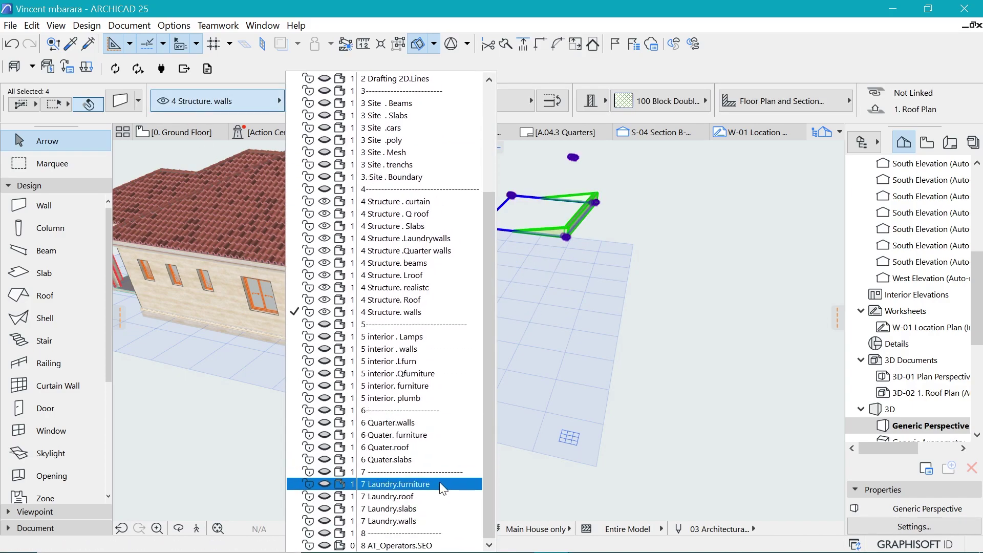
click(411, 422)
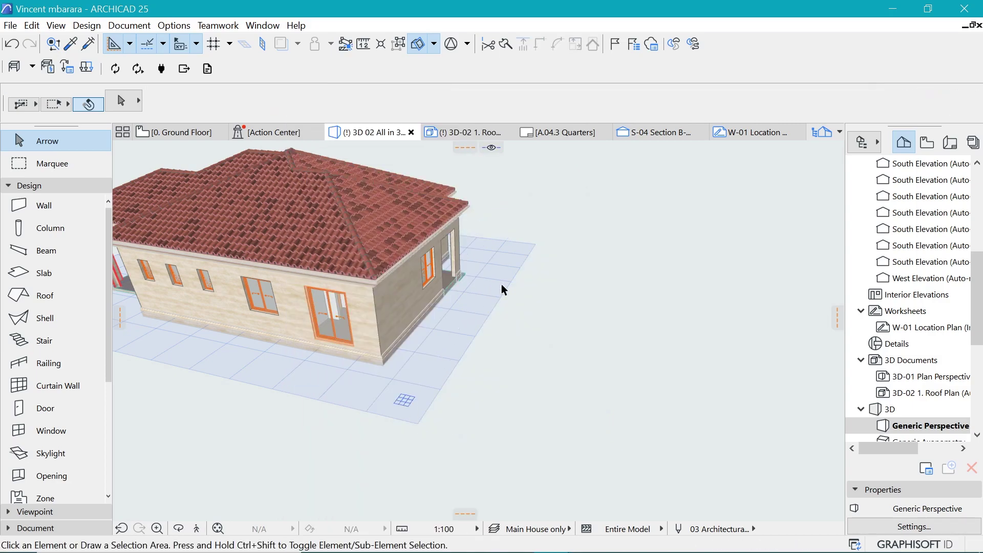
shift+middle_drag(500, 245, 537, 315)
scroll(532, 276, down, 3)
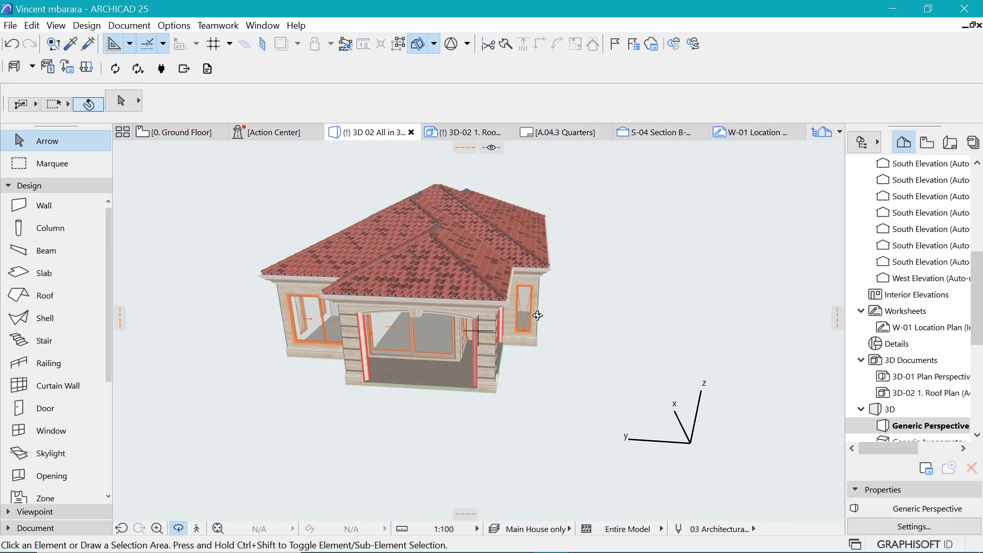
- Create a layer combination named "All in 3D" with every layer visible, and apply it to the model
key(ctrl+l)
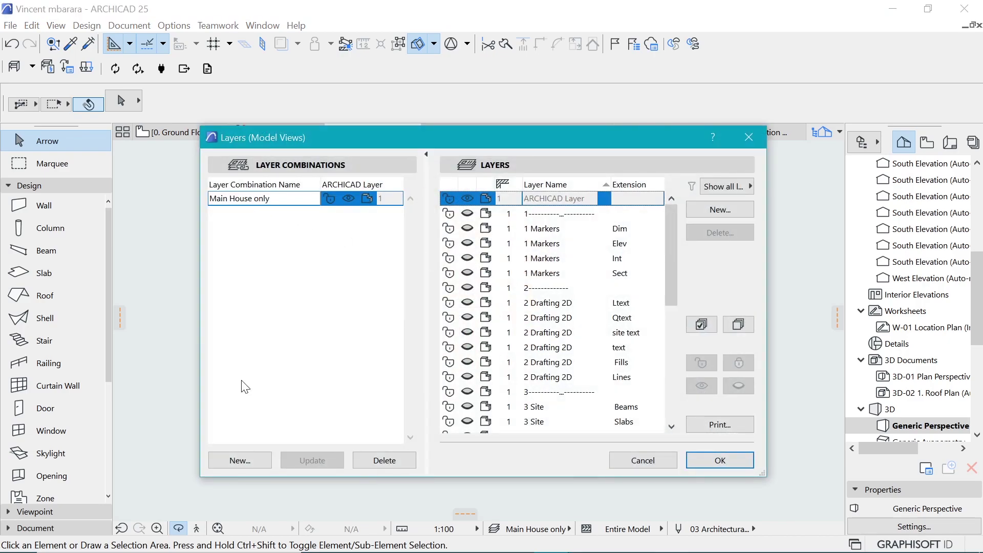
click(242, 461)
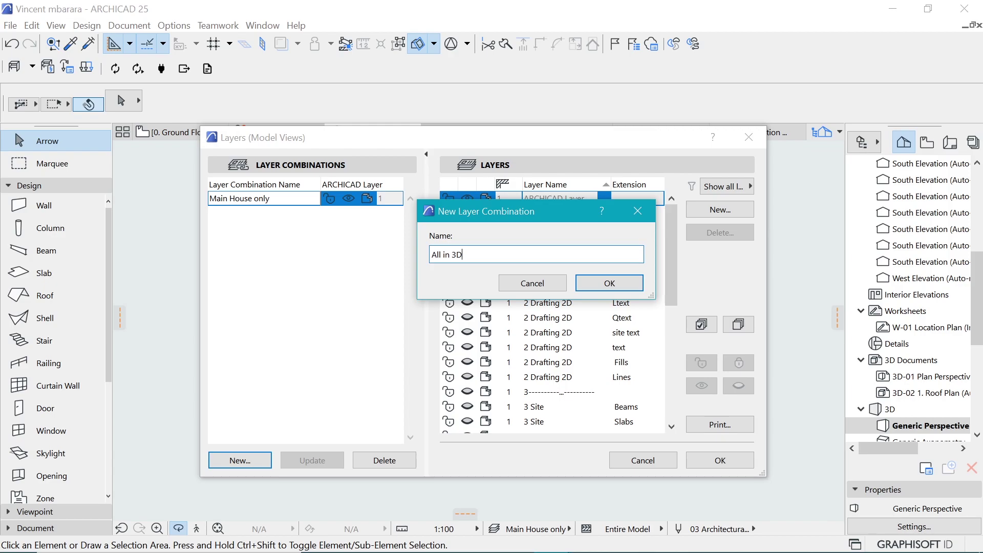
click(624, 283)
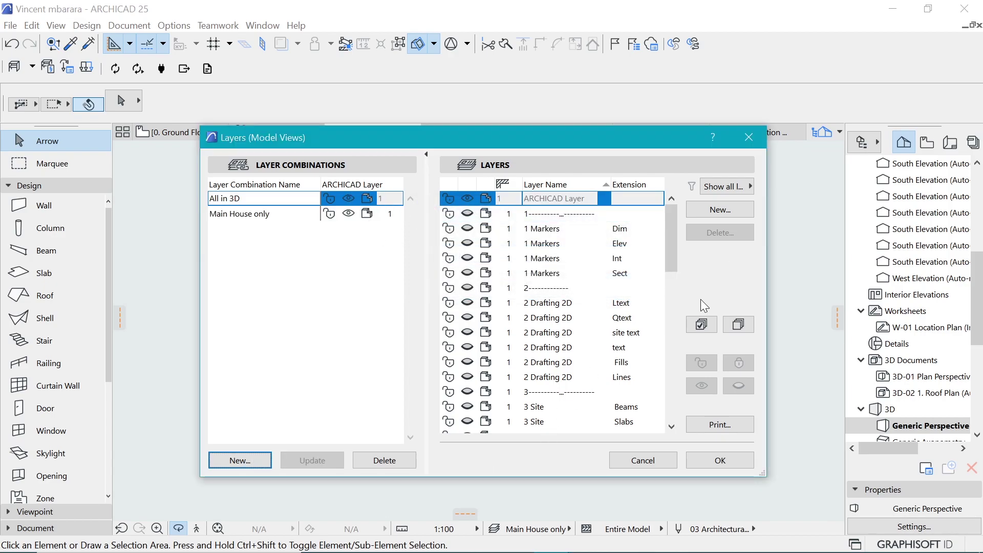
click(703, 324)
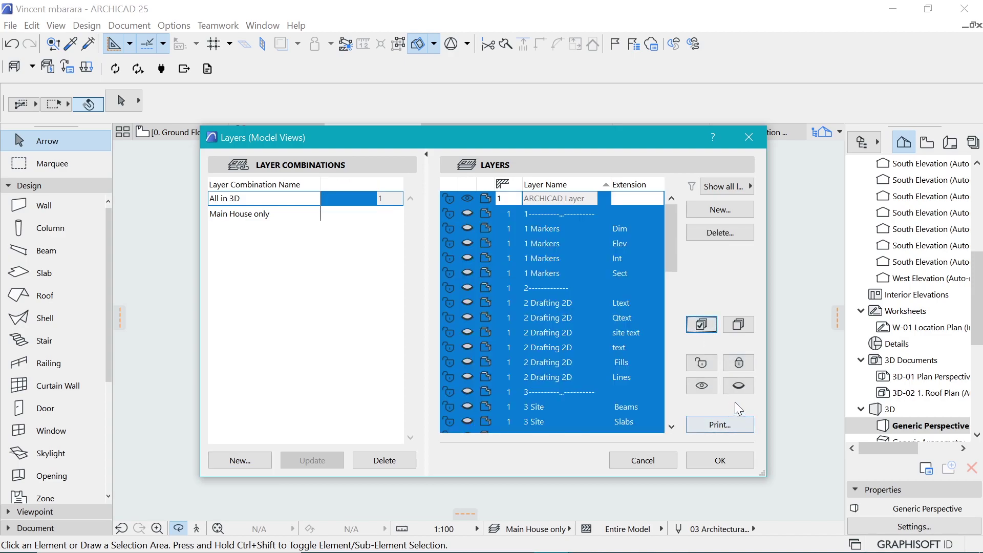
click(703, 387)
click(315, 461)
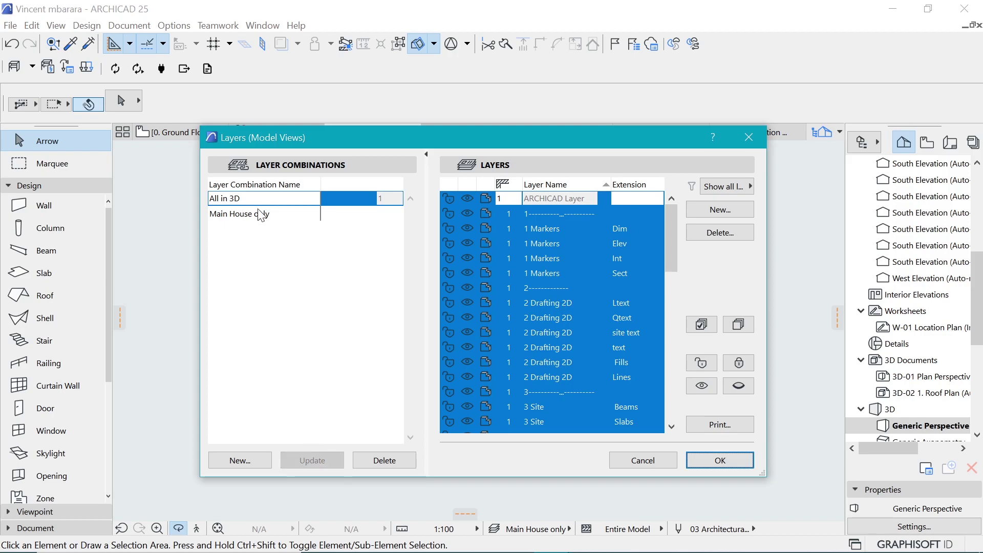
click(720, 460)
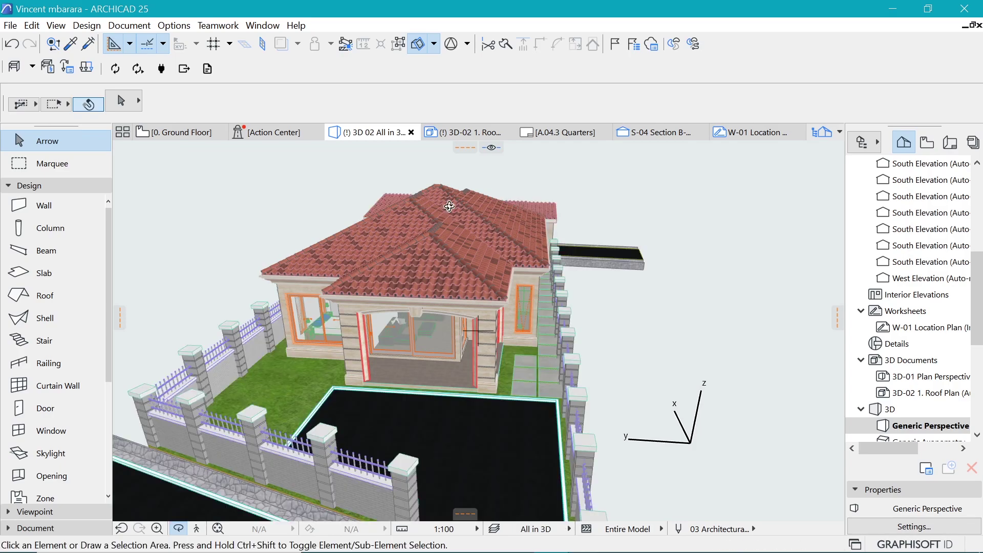
- Switch the 3D window back to the "Main House only" layer combination
shift+middle_drag(447, 206, 490, 223)
click(659, 249)
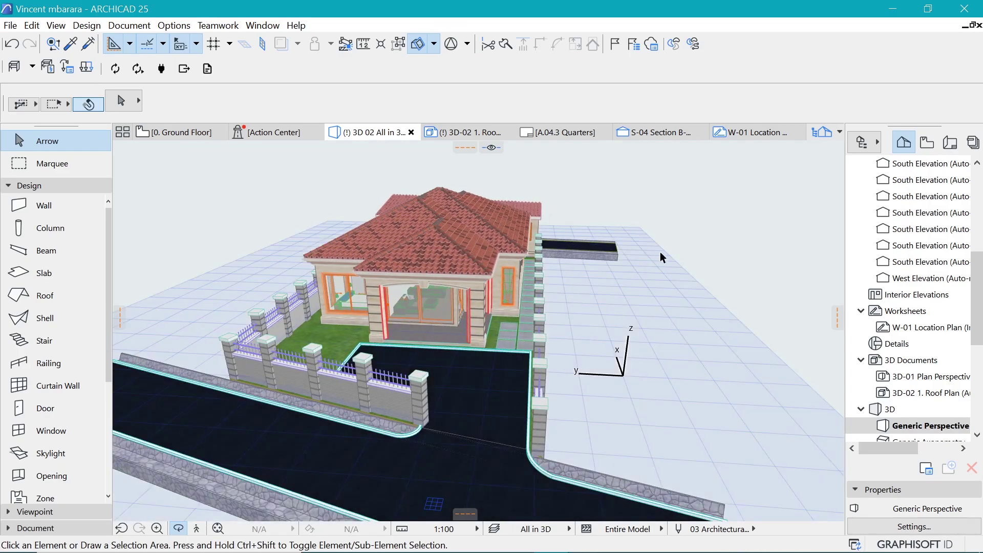
click(645, 235)
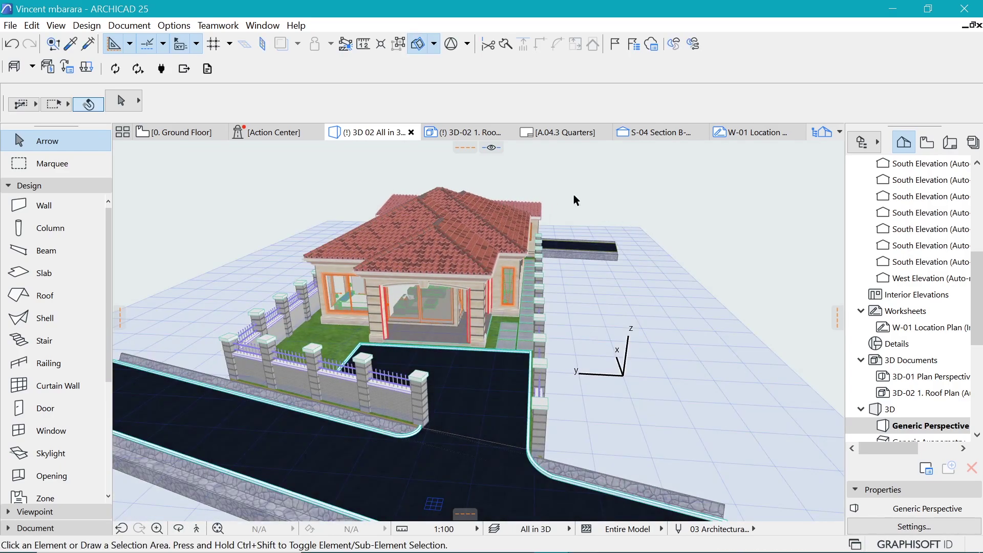
click(554, 530)
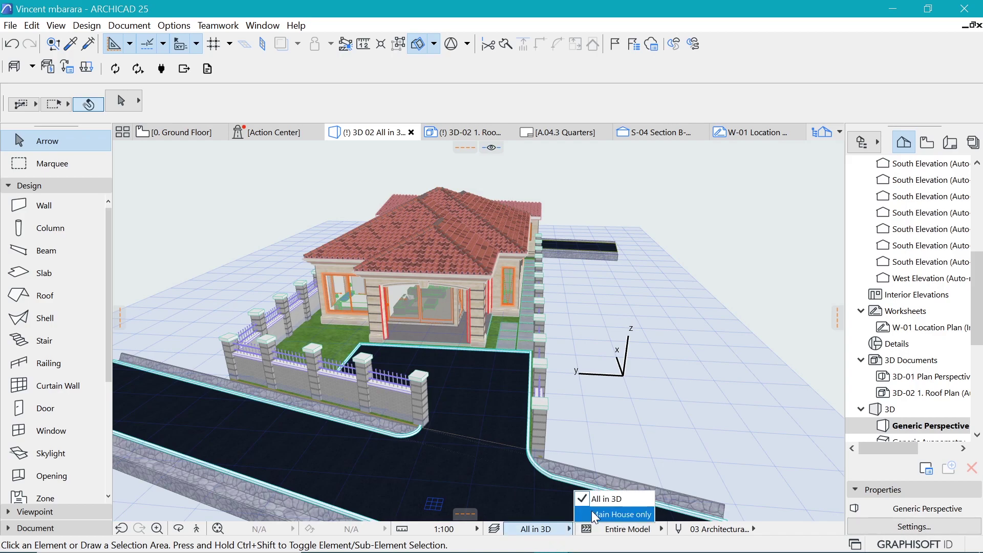
click(604, 508)
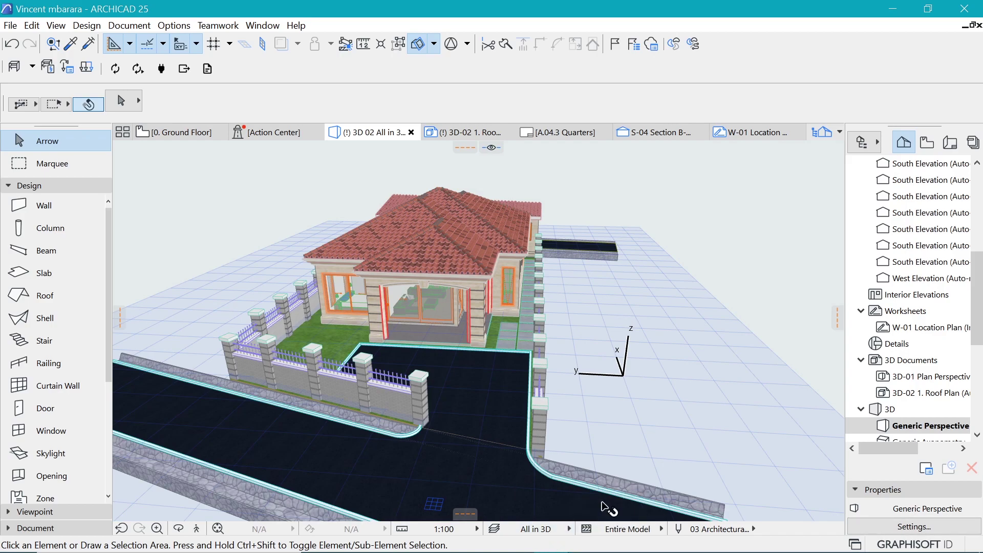
click(544, 531)
click(607, 515)
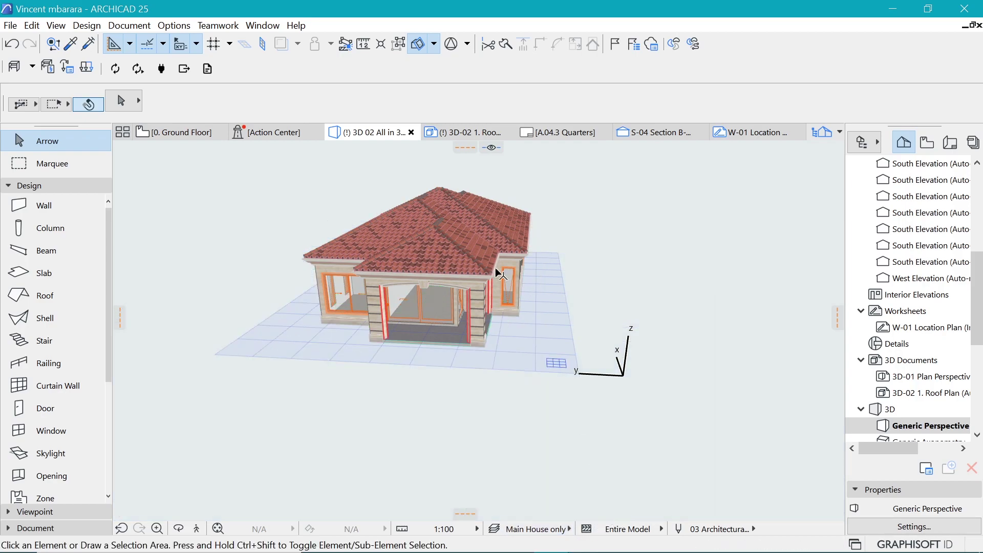
- Frame the whole main house in a low perspective facing the front porch corner
shift+middle_drag(492, 270, 400, 207)
scroll(723, 276, up, 3)
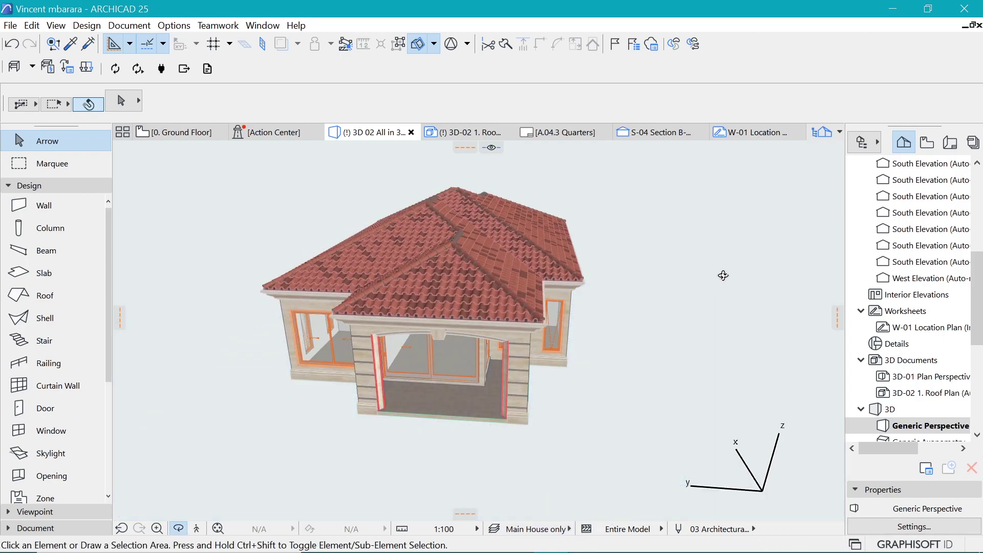
shift+middle_drag(724, 275, 569, 289)
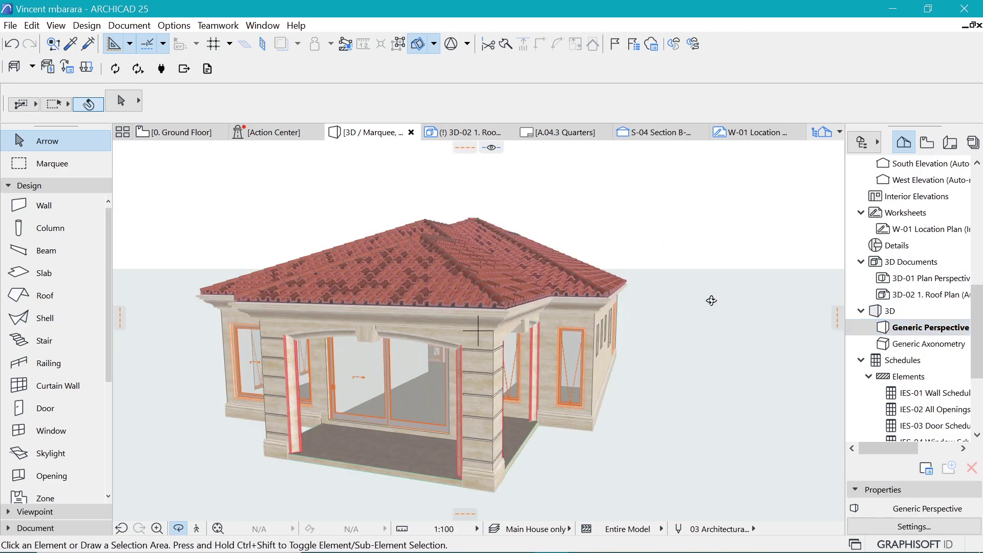
shift+middle_drag(469, 352, 460, 366)
shift+middle_drag(389, 376, 409, 376)
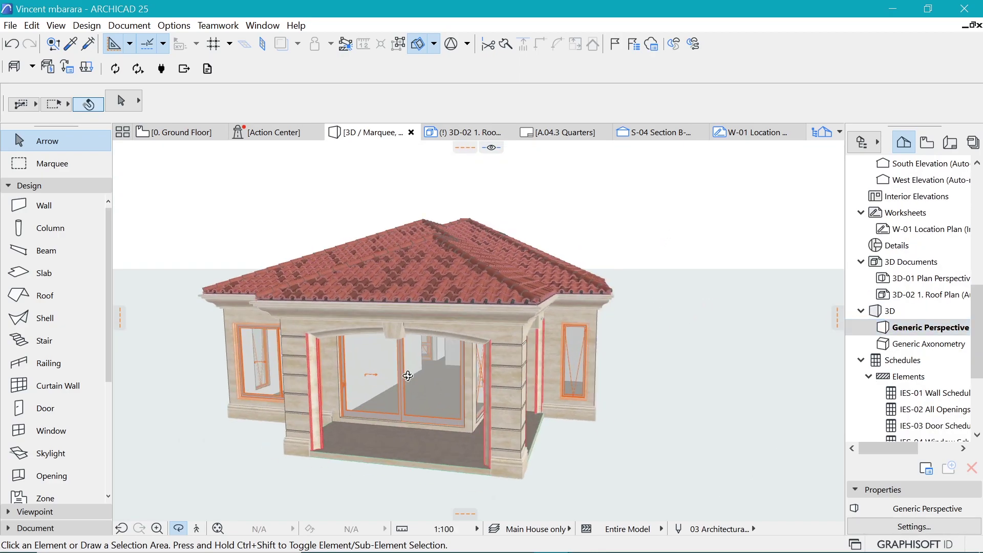
middle_drag(480, 366, 538, 378)
shift+middle_drag(531, 427, 379, 169)
- Save the current perspective as a view named "Main House 3D", keeping the "Main House only" layer combination
right_click(220, 207)
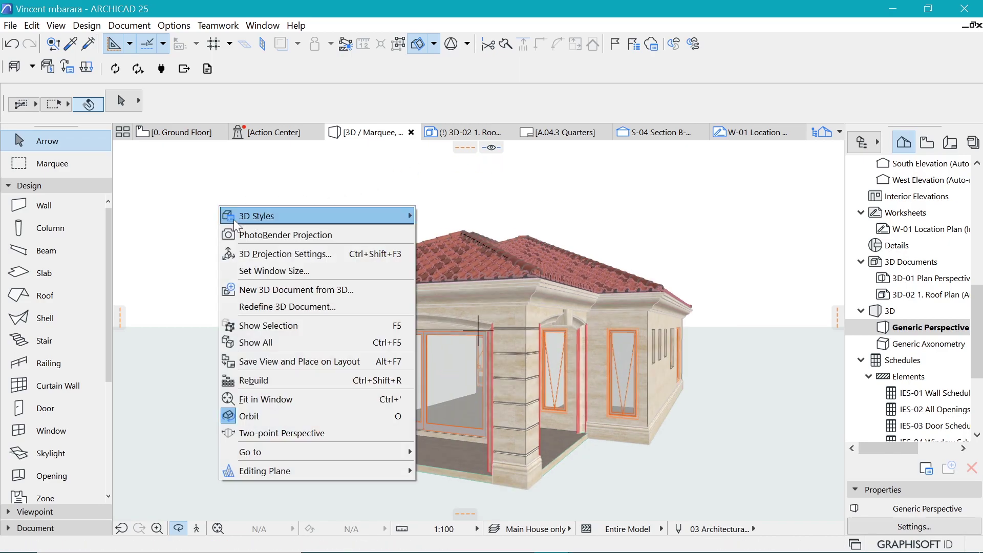
click(380, 138)
right_click(380, 138)
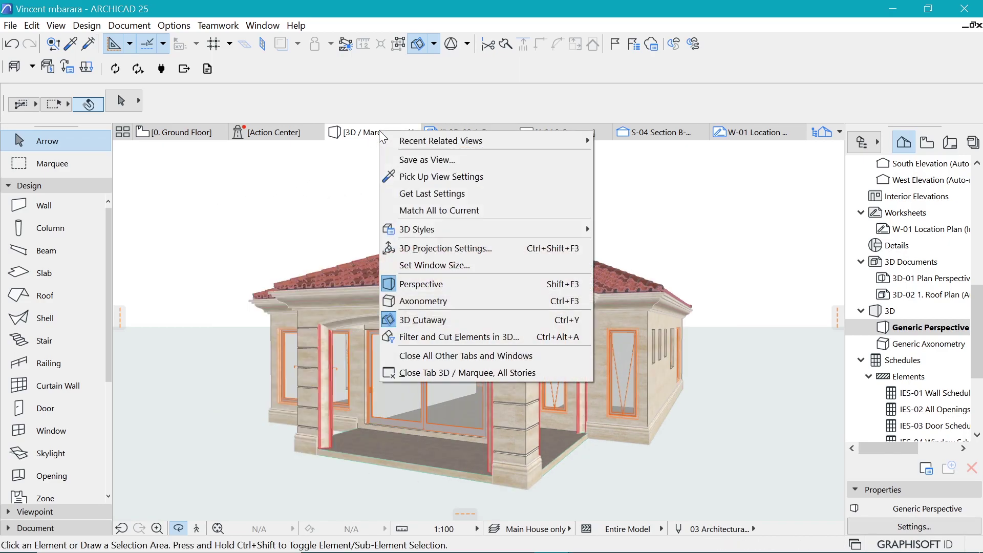
click(425, 160)
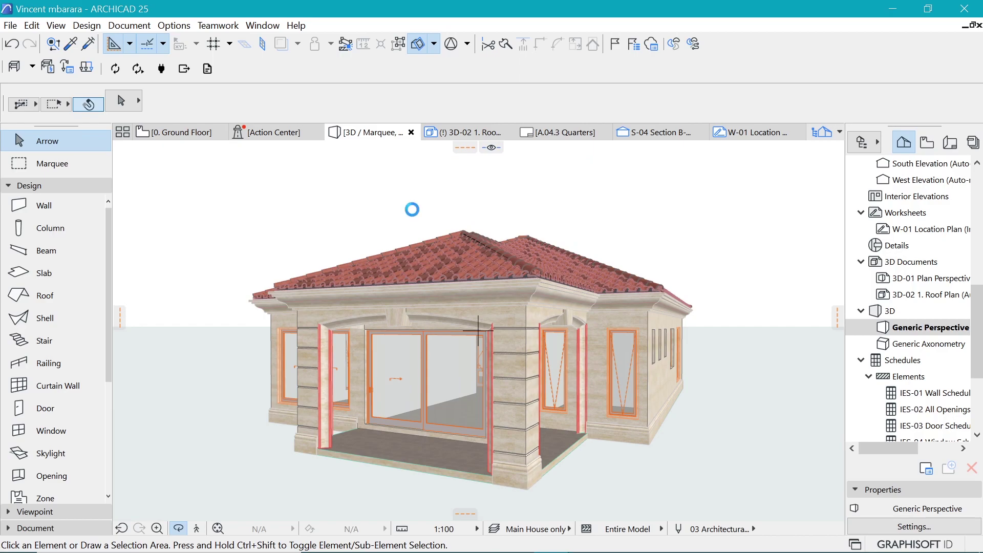
click(429, 96)
click(417, 121)
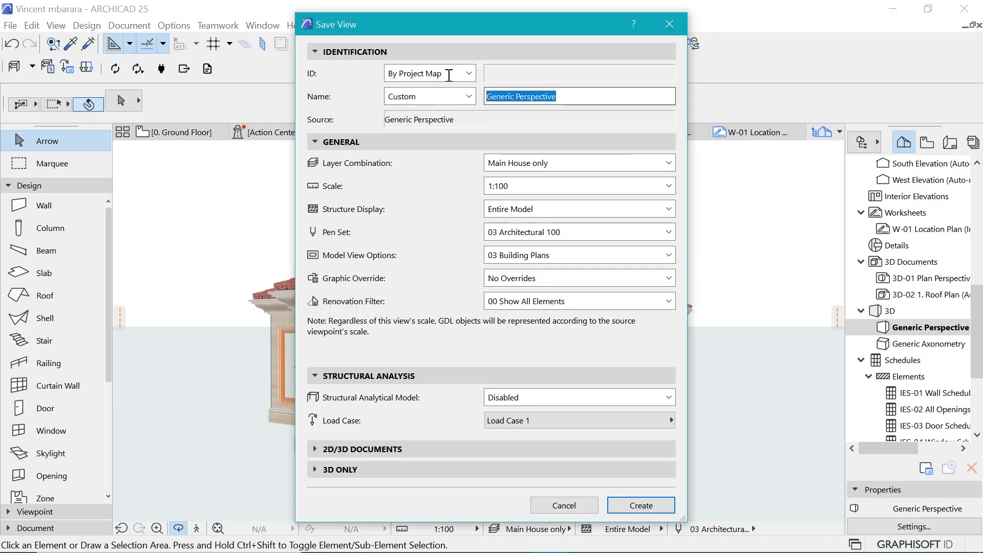
text(Mai)
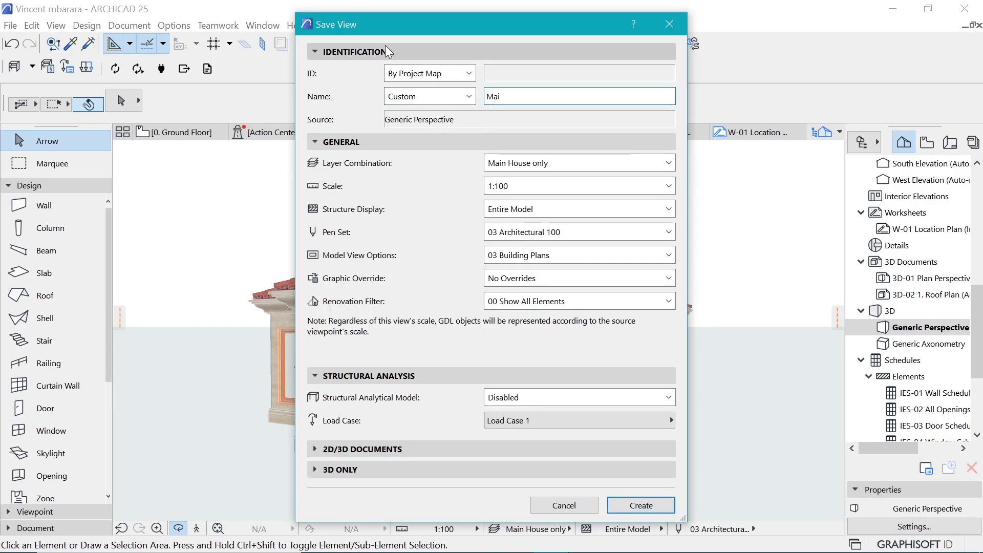
text(n House 3D)
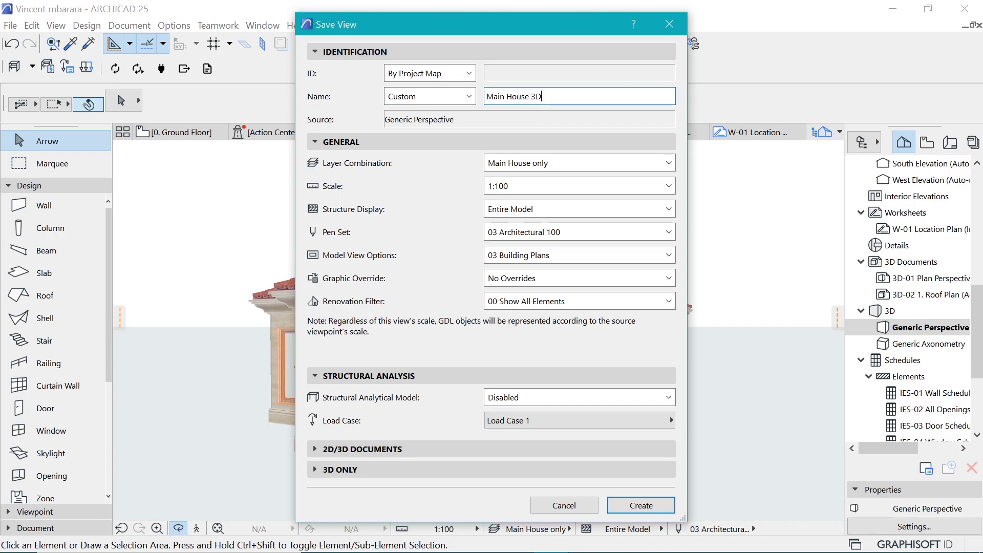
key(Return)
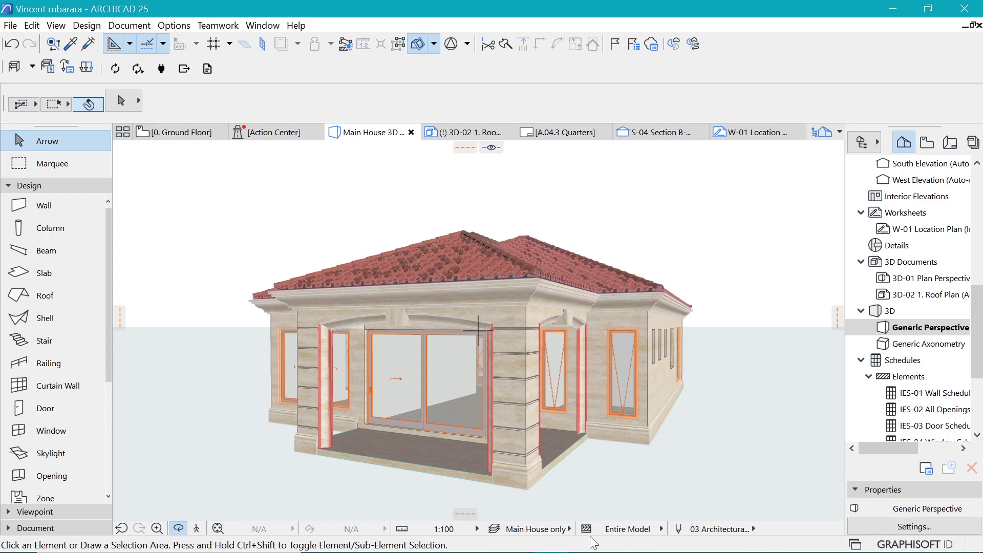
- Save a front perspective of the house and fenced site, using the "All in 3D" layer combination, as a view named "All in 3D"
click(537, 530)
click(606, 499)
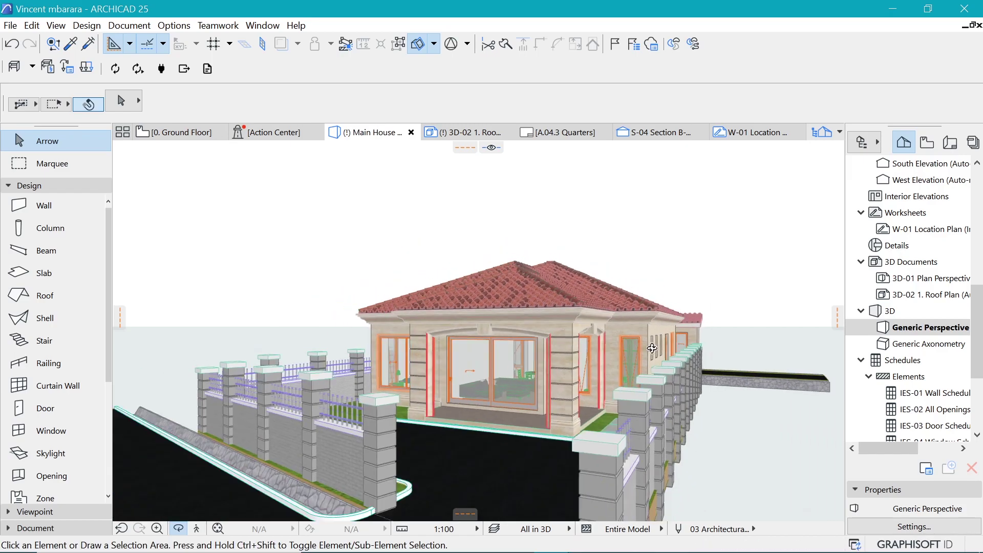
drag(652, 348, 512, 287)
right_click(379, 133)
click(421, 190)
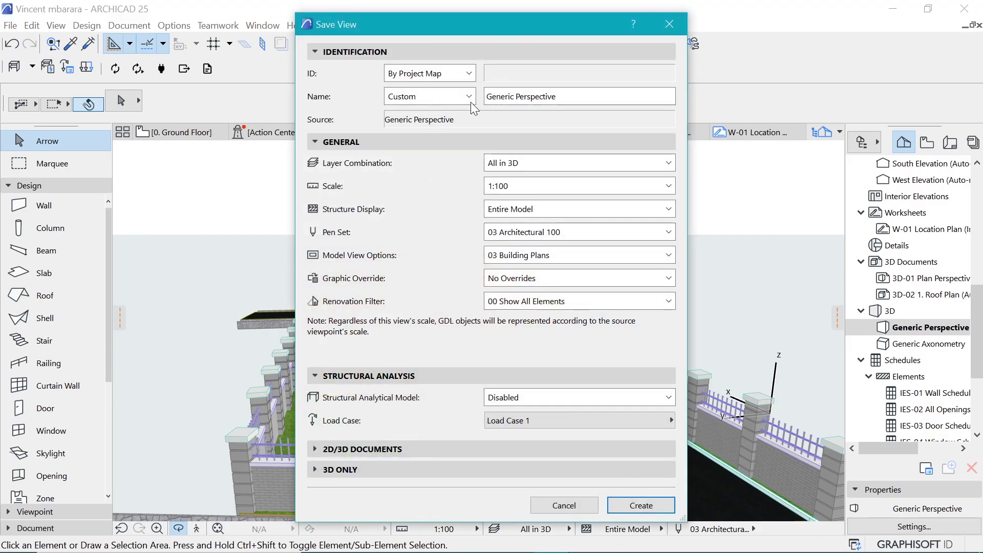
click(469, 98)
triple_click(558, 100)
text(Al)
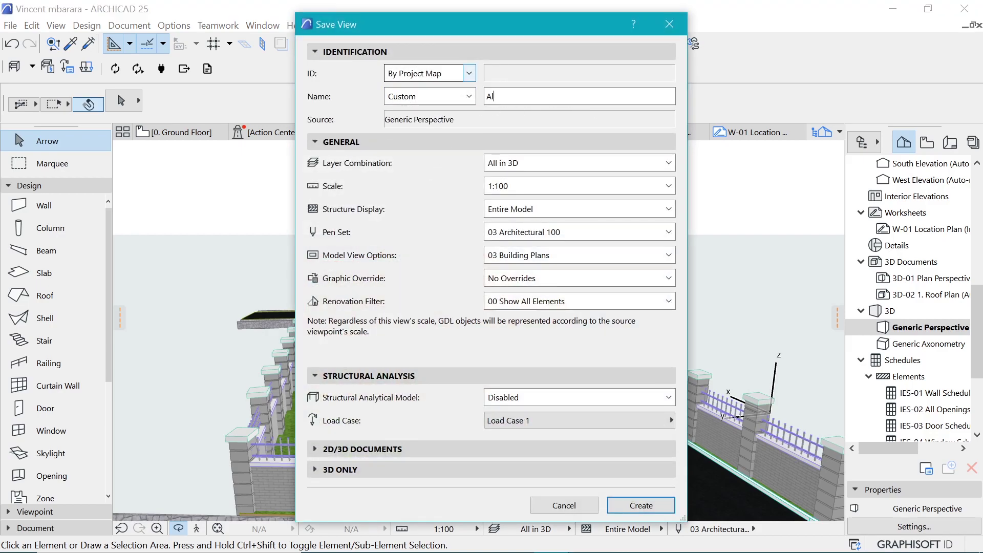
text(l in 3D)
click(644, 502)
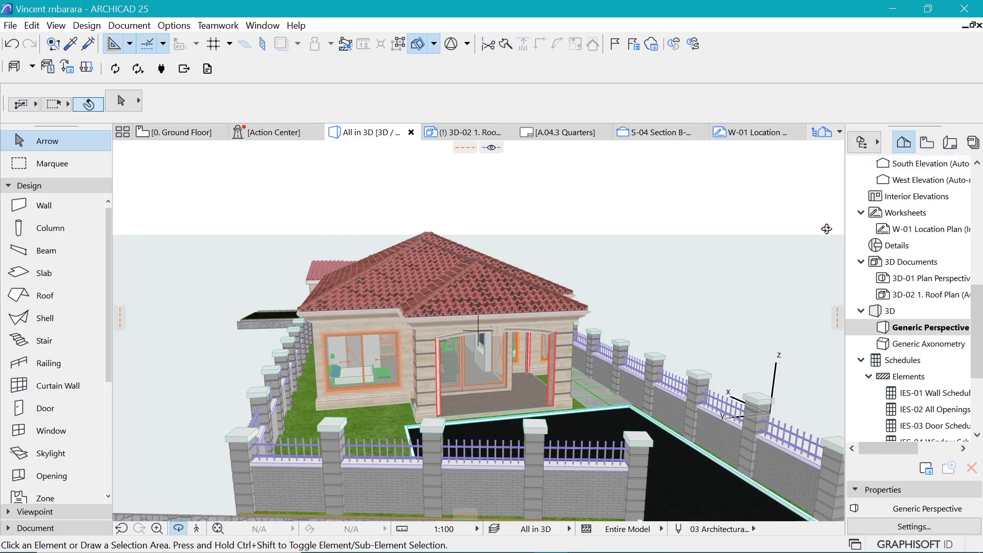
- Compare the saved "Main House 3D" and "All in 3D" views by opening them alternately, ending on "All in 3D"
click(928, 143)
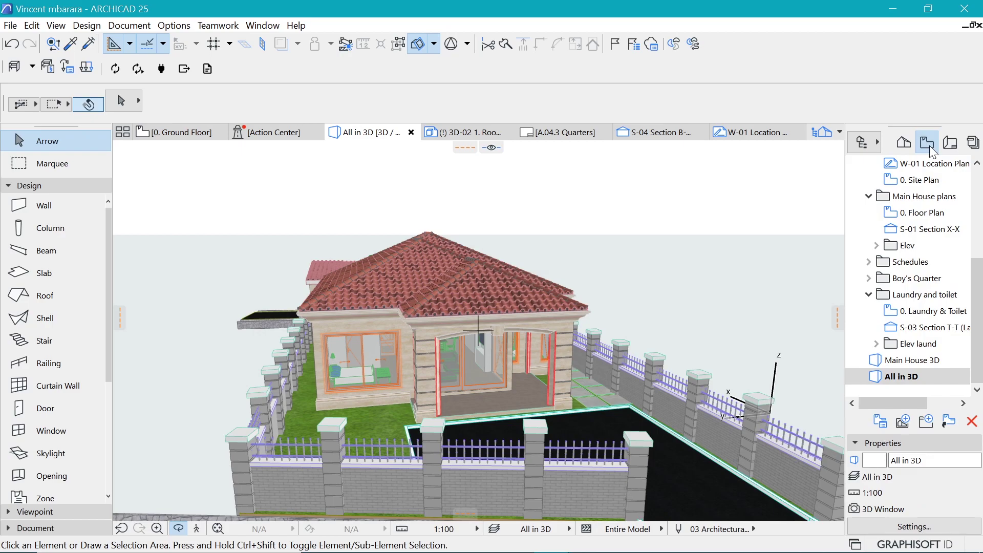
double_click(905, 361)
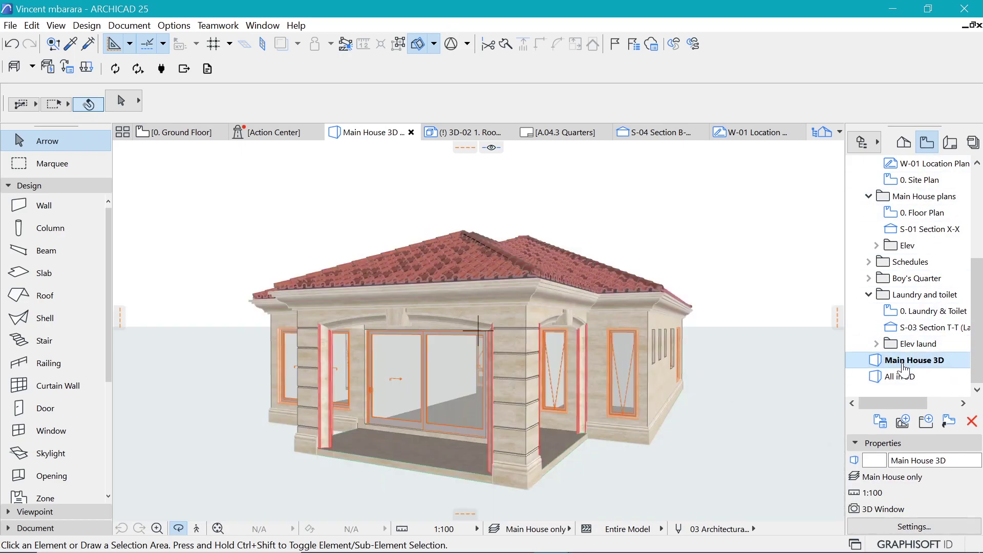
double_click(891, 376)
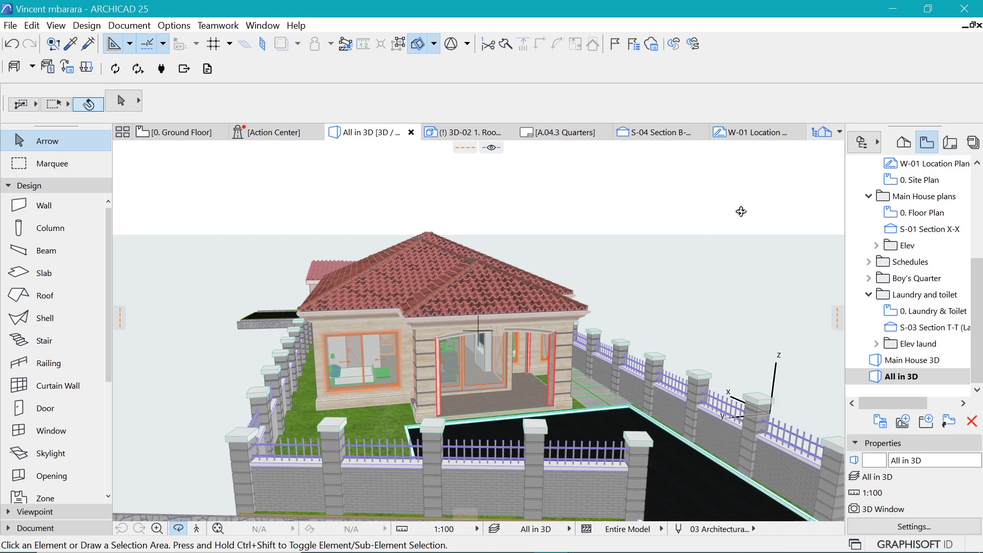
double_click(909, 361)
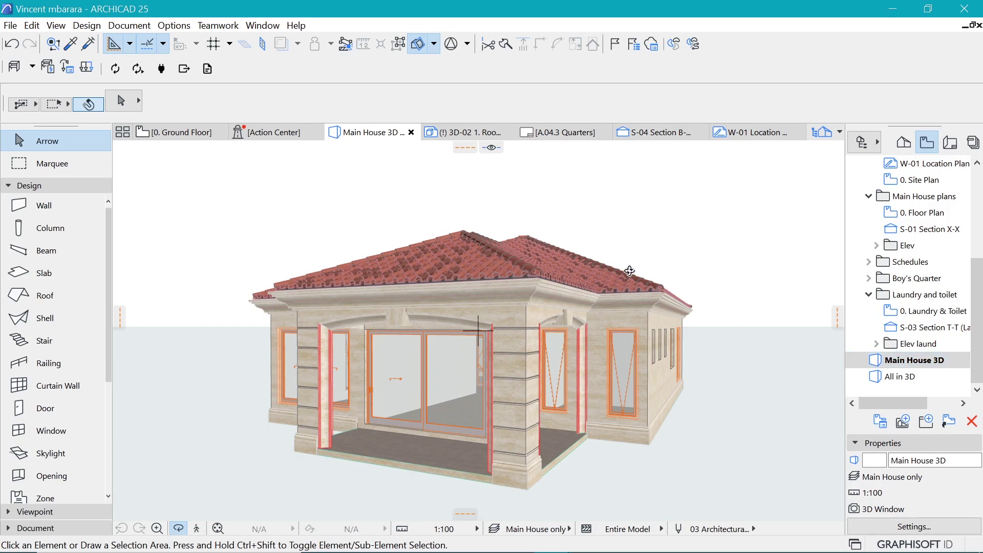
click(901, 376)
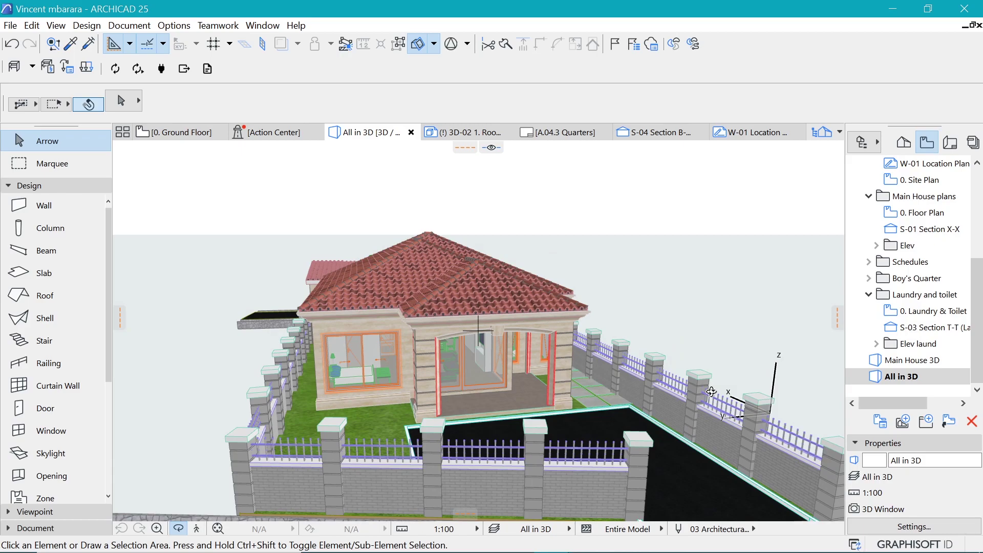
- Open the ground floor plan, clear the selection and apply the "All in 3D" layer combination to the whole site plan
click(192, 134)
key(ctrl+a)
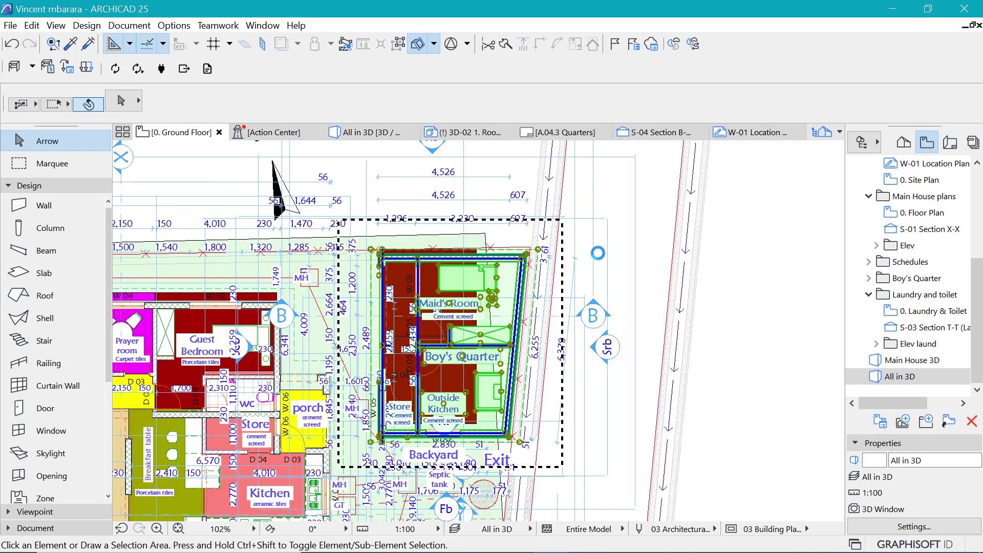
scroll(693, 247, down, 3)
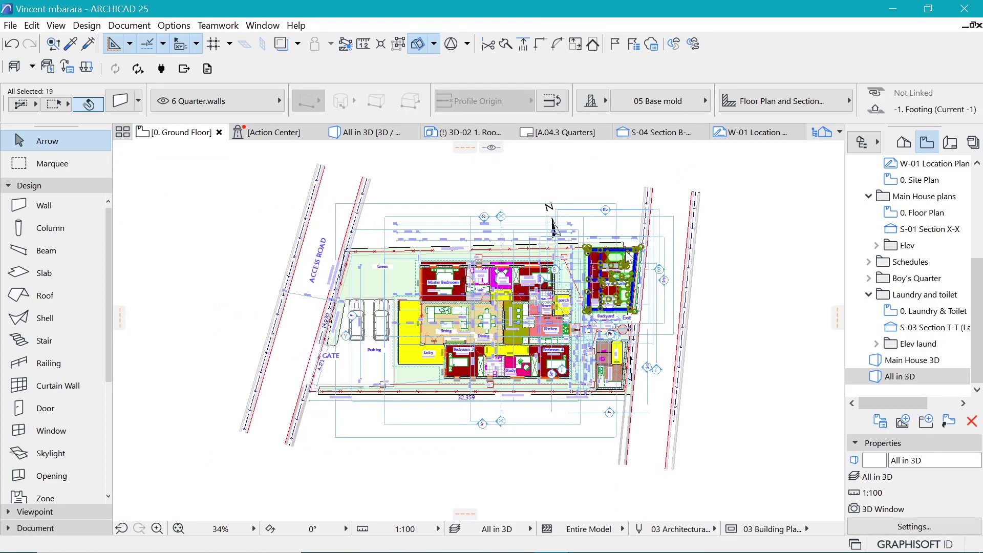
scroll(538, 225, up, 2)
click(676, 464)
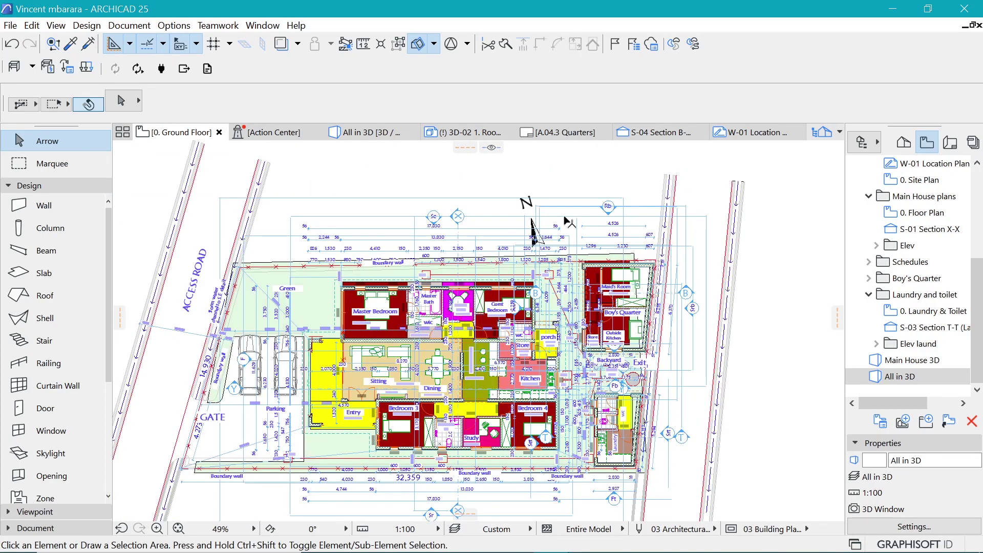
middle_drag(531, 352, 539, 324)
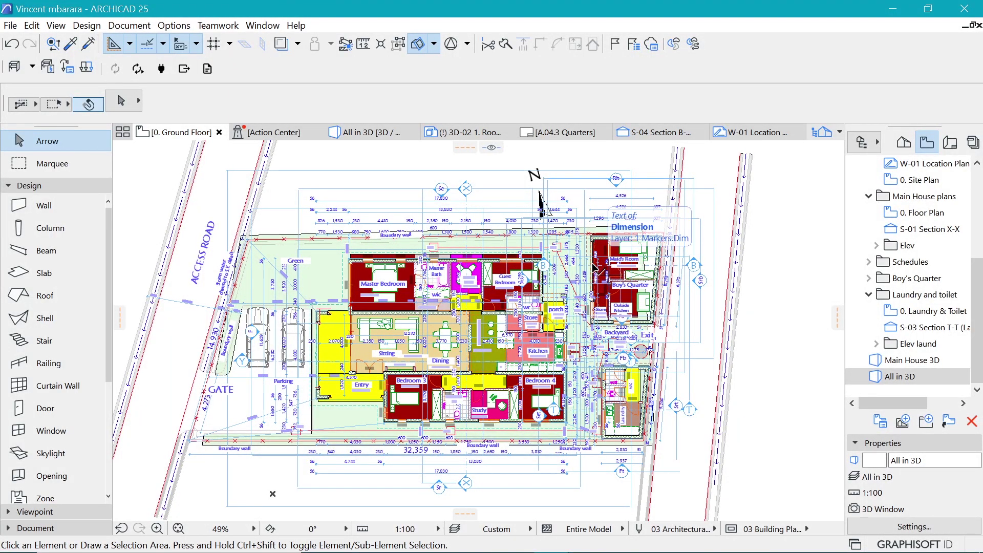
click(530, 529)
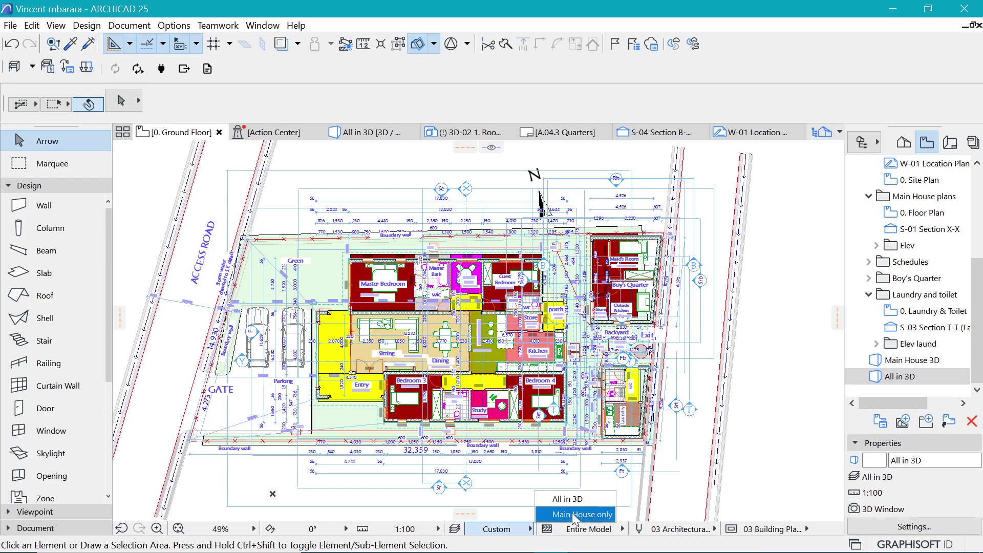
click(567, 498)
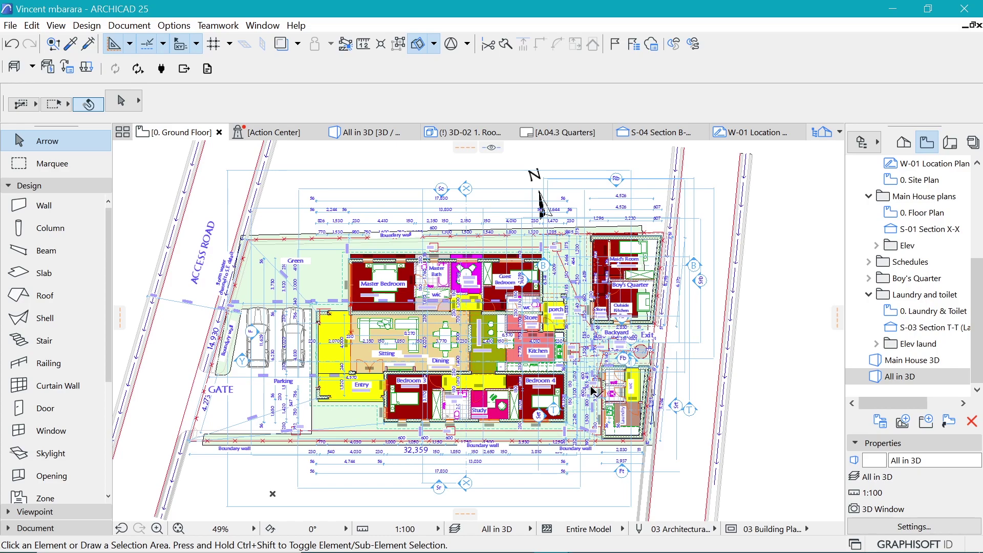
- Switch the ground floor plan to the "Main House only" layer combination and frame the house
click(522, 531)
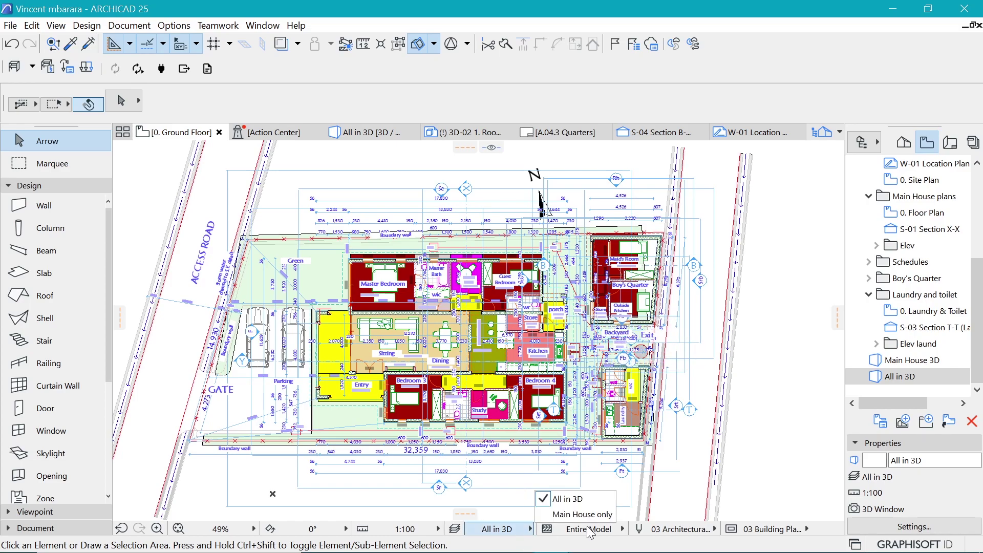
click(579, 514)
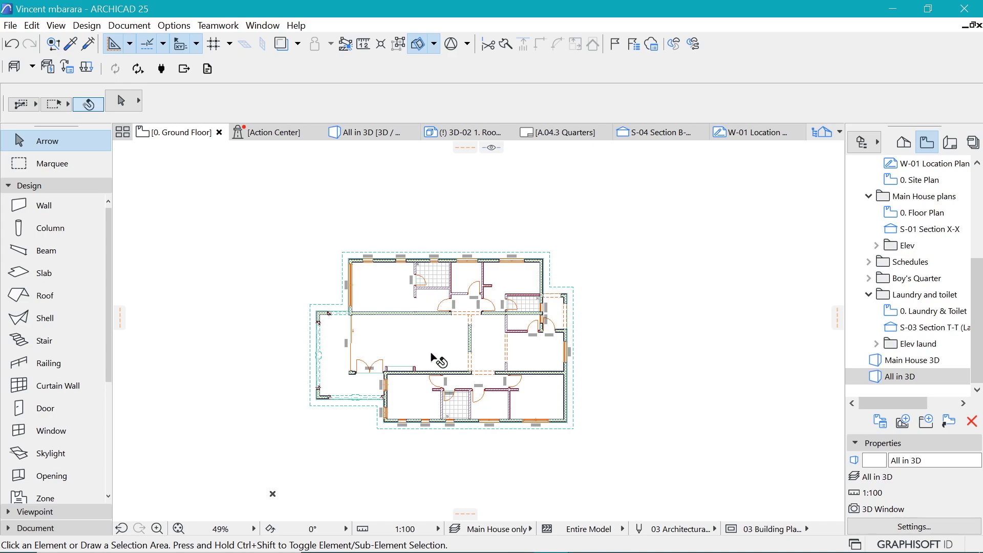
scroll(431, 359, up, 1)
scroll(468, 328, up, 1)
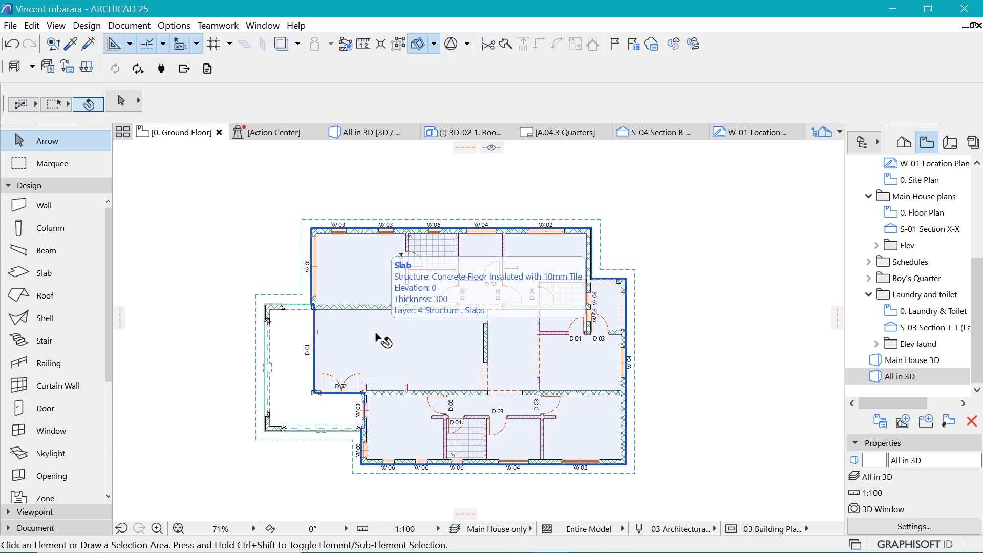
- Create a new layer combination named "Floor Plan" from the current main house layer settings
key(ctrl+l)
click(238, 455)
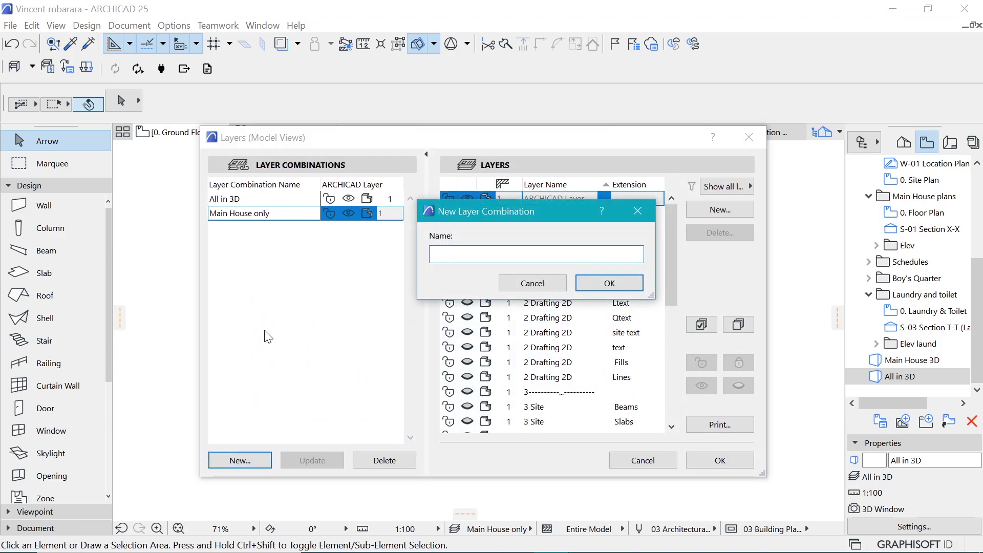
key(Escape)
click(245, 460)
click(599, 286)
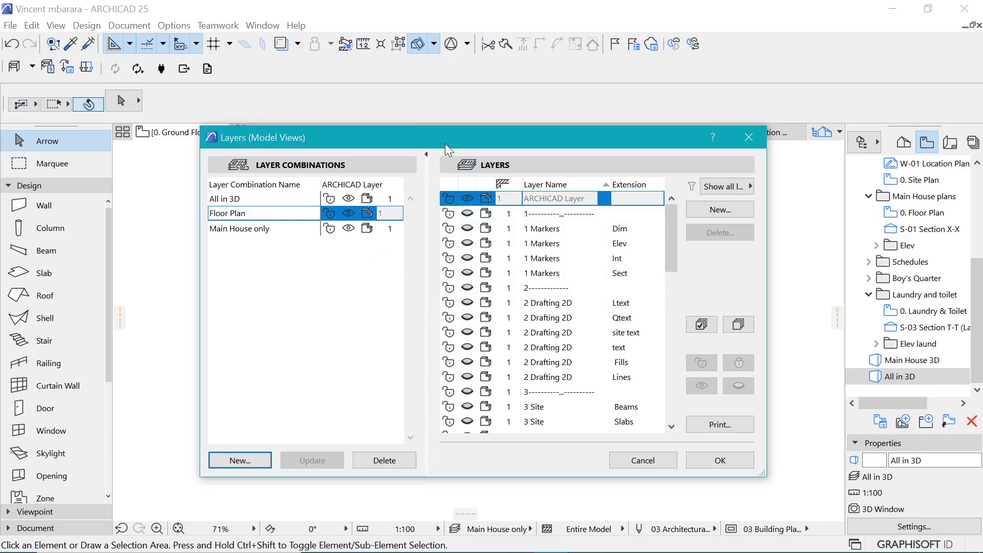
- Show the "5 interior.furniture" layer, update the "Floor Plan" layer combination with it and apply it to the ground floor plan
drag(672, 243, 680, 351)
click(542, 346)
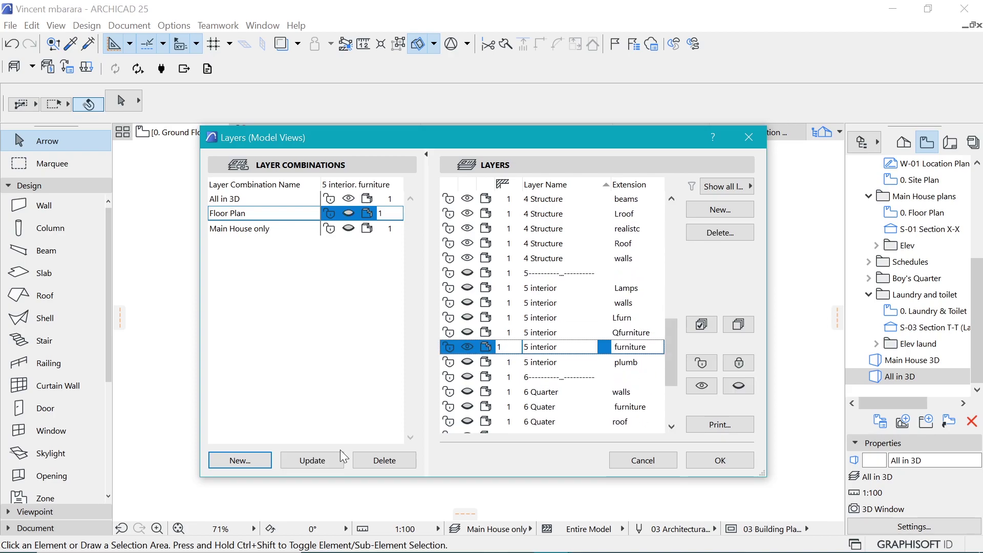
click(313, 461)
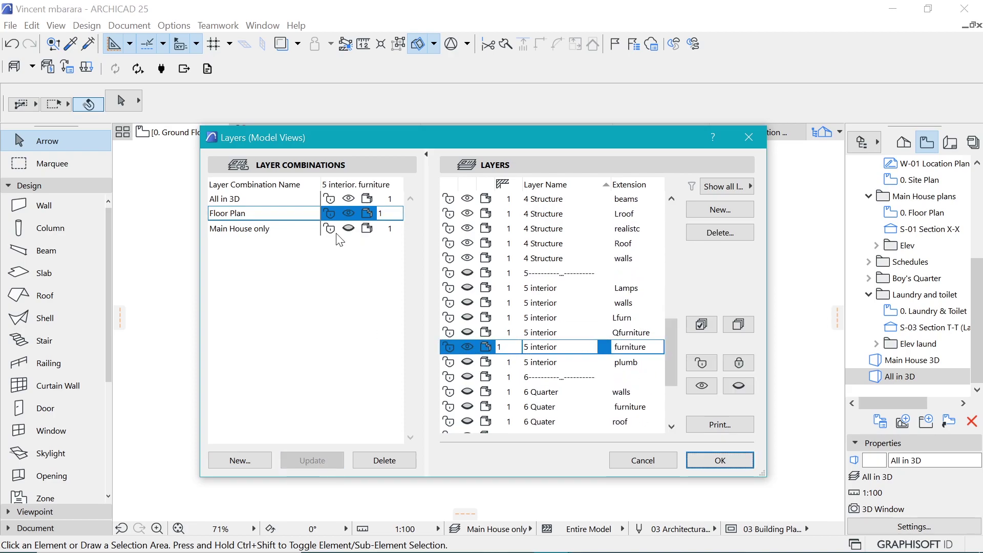
click(726, 462)
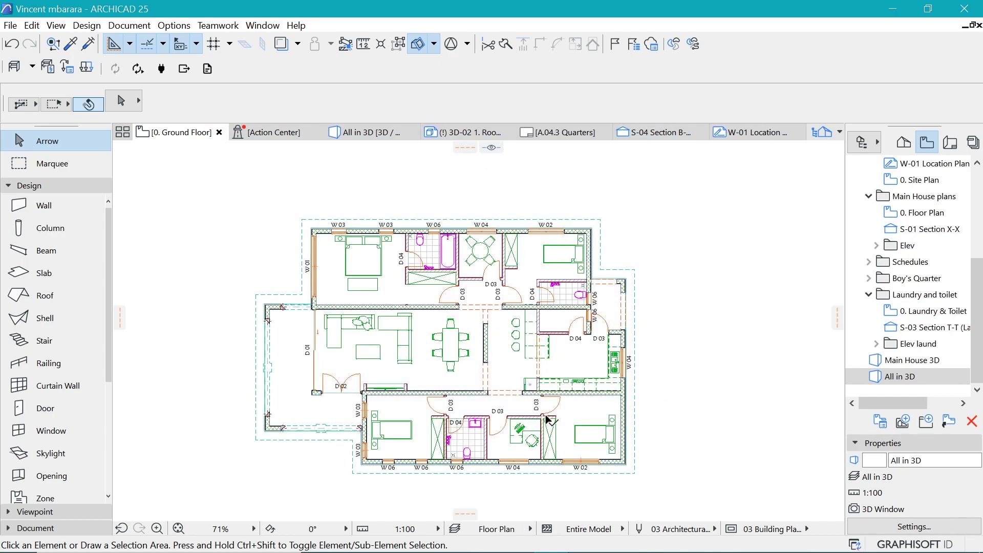
click(547, 419)
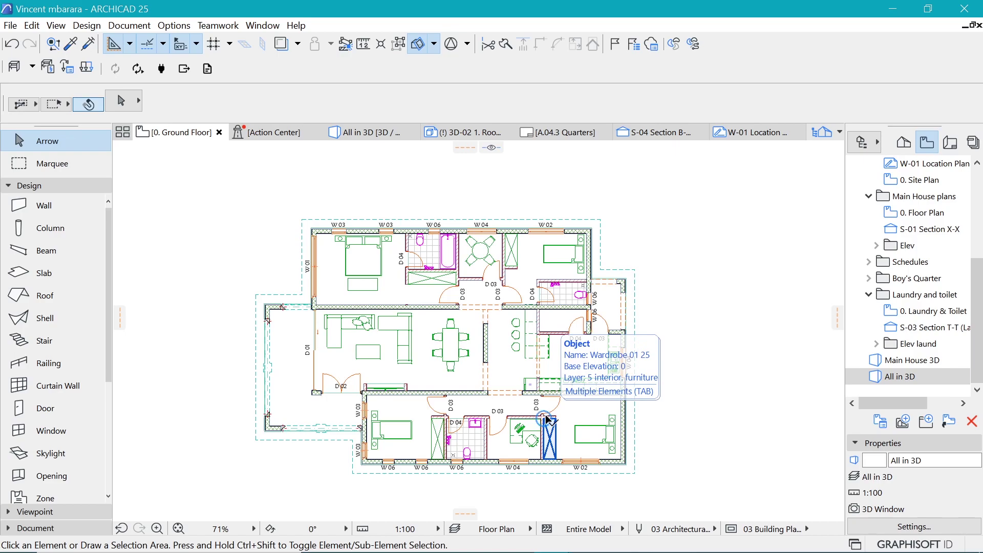
drag(547, 419, 546, 419)
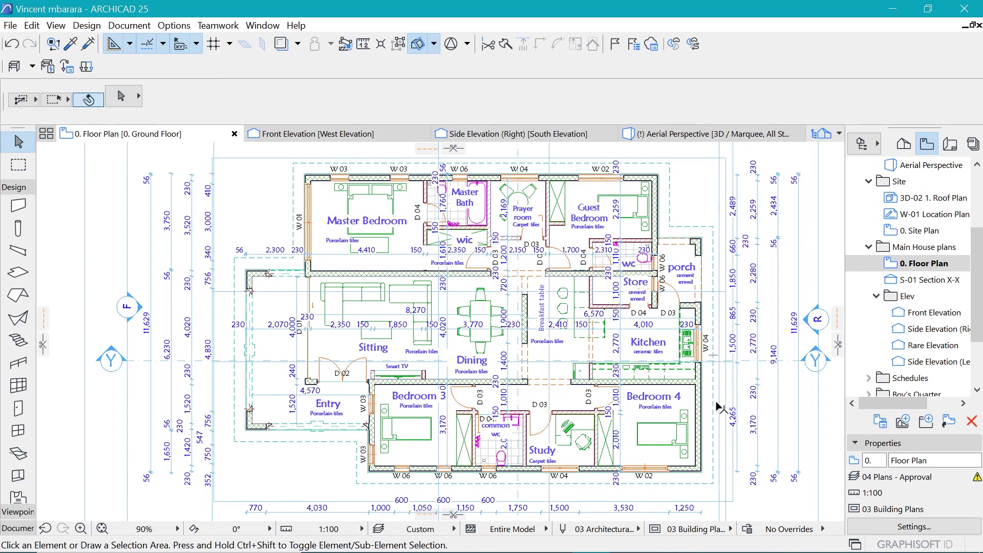
scroll(726, 407, down, 3)
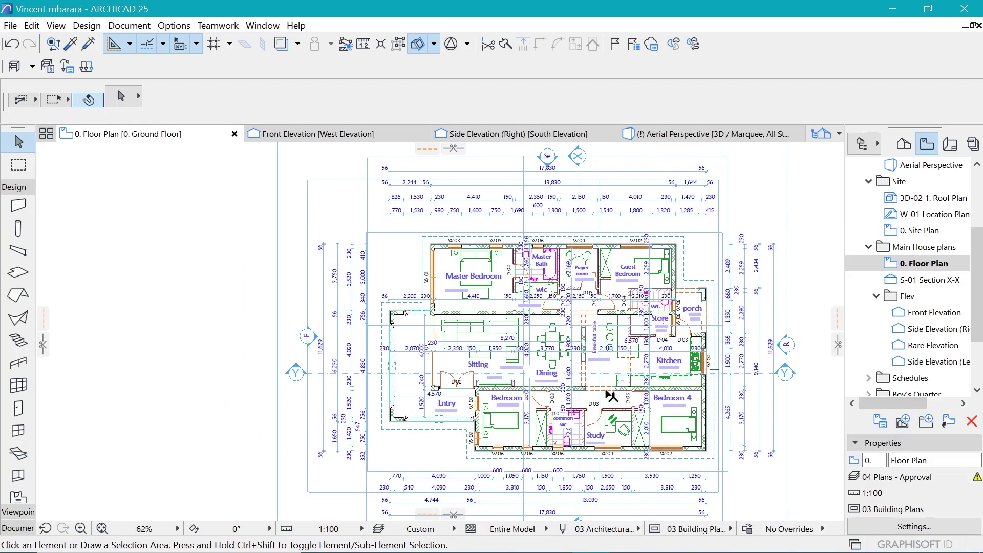